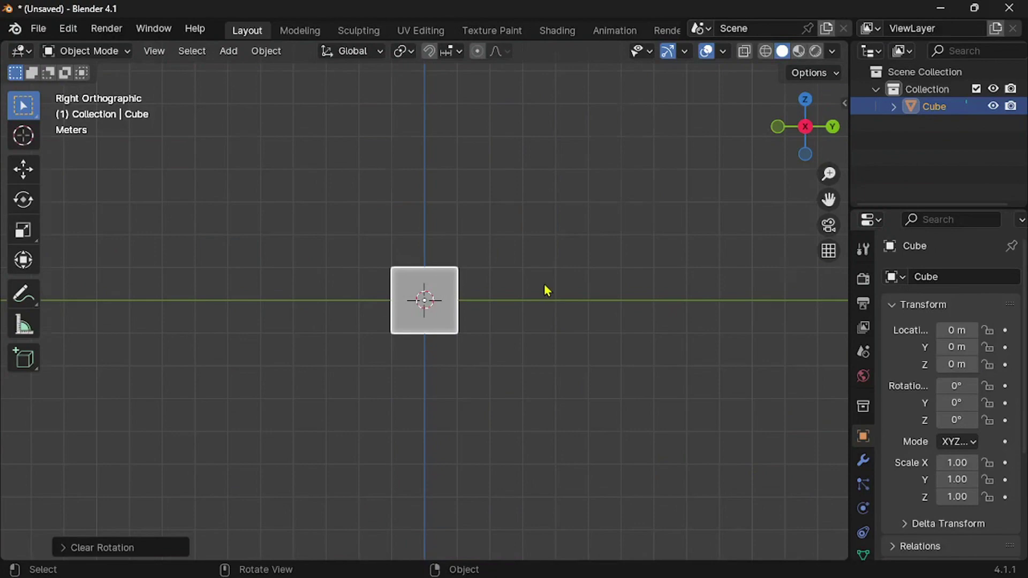
Step: Stretch the cube to Z scale 2.67 and X scale 1.36
{"action": "middle_click_drag", "start_coordinate": [543, 289], "coordinate": [498, 298]}
{"action": "key", "text": "s"}
{"action": "key", "text": "z"}
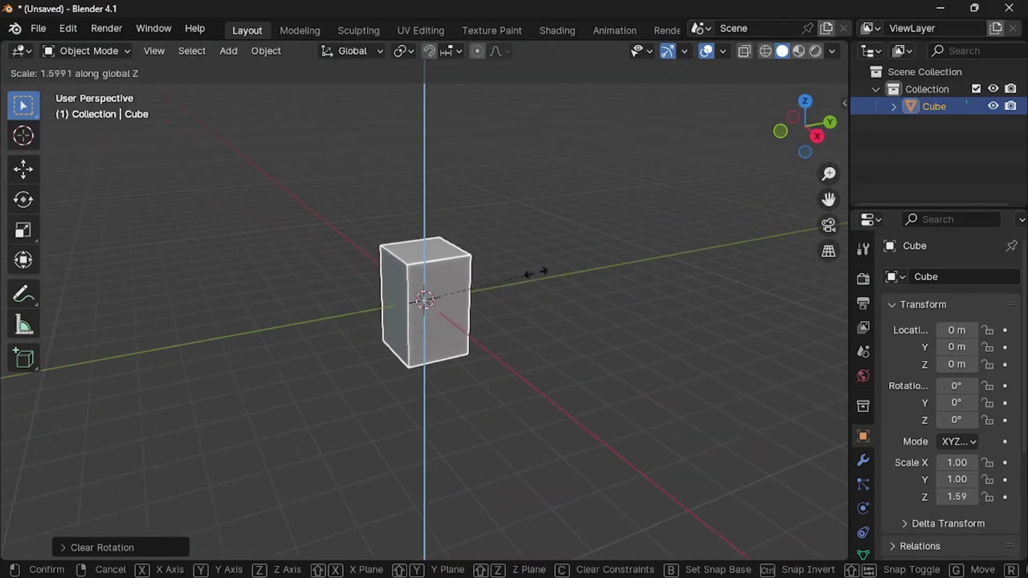
{"action": "left_click", "coordinate": [595, 217]}
{"action": "middle_click_drag", "start_coordinate": [594, 217], "coordinate": [592, 210]}
{"action": "key", "text": "s"}
{"action": "key", "text": "y"}
{"action": "key", "text": "x"}
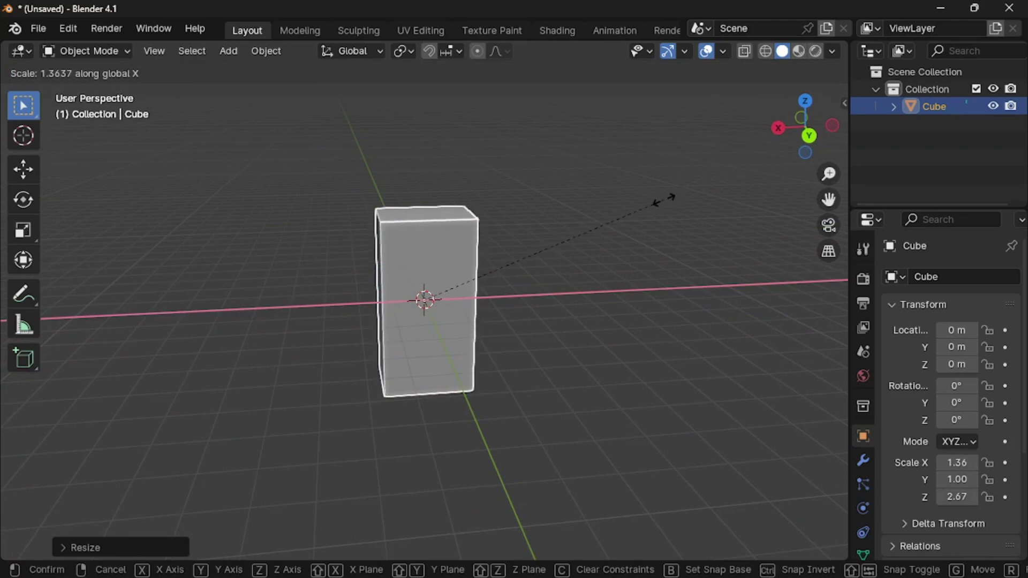
{"action": "left_click", "coordinate": [665, 197]}
Step: Raise the cube to Z 2.78 so its base rests on the ground
{"action": "middle_click_drag", "start_coordinate": [460, 321], "coordinate": [440, 334]}
{"action": "key", "text": "g"}
{"action": "key", "text": "z"}
{"action": "left_click", "coordinate": [431, 267]}
{"action": "key", "text": "KP_1"}
{"action": "key", "text": "g"}
{"action": "key", "text": "z"}
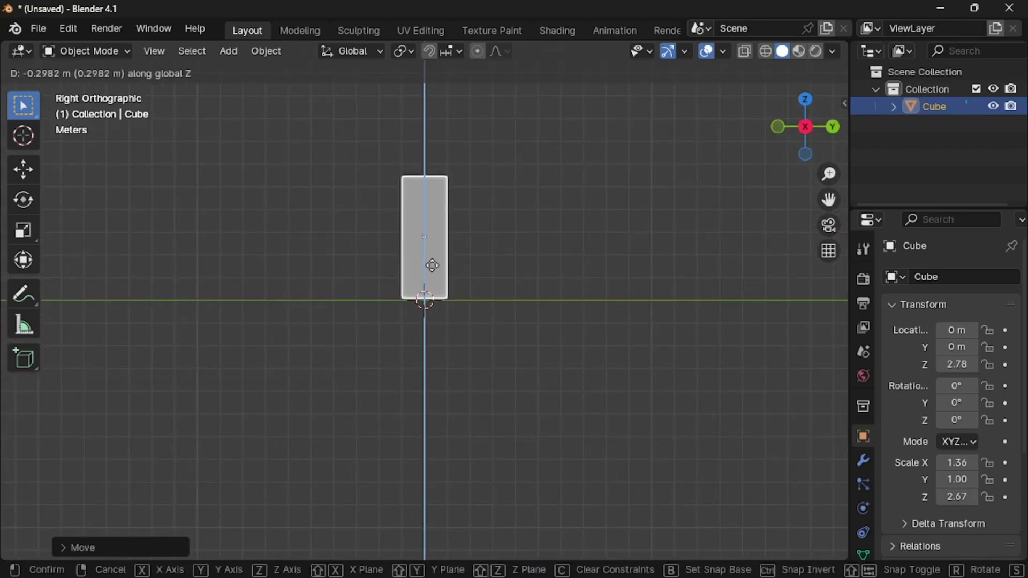
{"action": "left_click", "coordinate": [436, 272]}
{"action": "scroll", "coordinate": [436, 272], "scroll_direction": "up", "scroll_amount": 3, "text": "shift"}
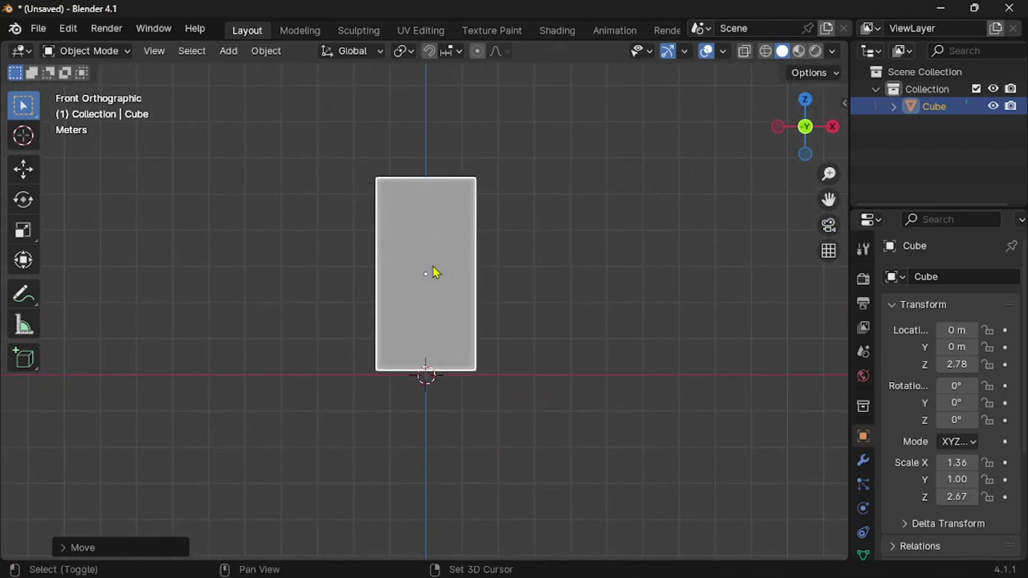
Step: Find 'car' in Preferences Add-ons, enable Object: Carver, and save the preferences
{"action": "left_click", "coordinate": [68, 29]}
{"action": "left_click", "coordinate": [103, 252]}
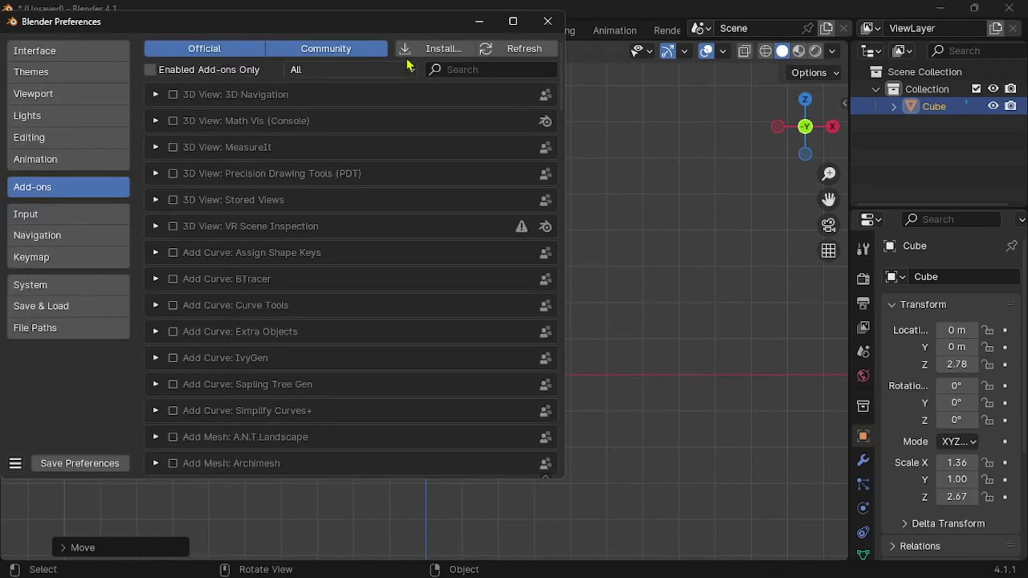
{"action": "left_click", "coordinate": [469, 71]}
{"action": "type", "text": "ca"}
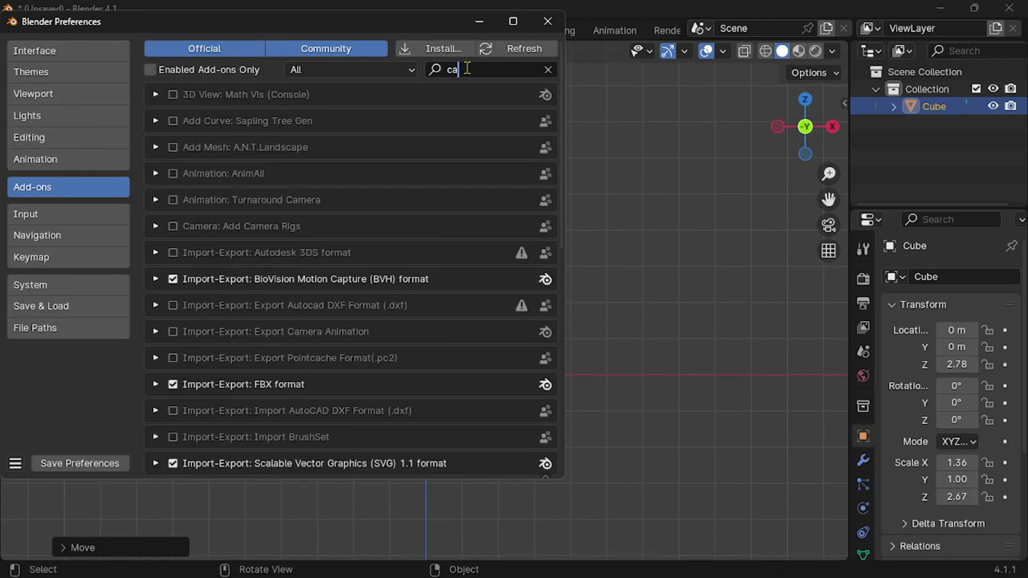
{"action": "type", "text": "r"}
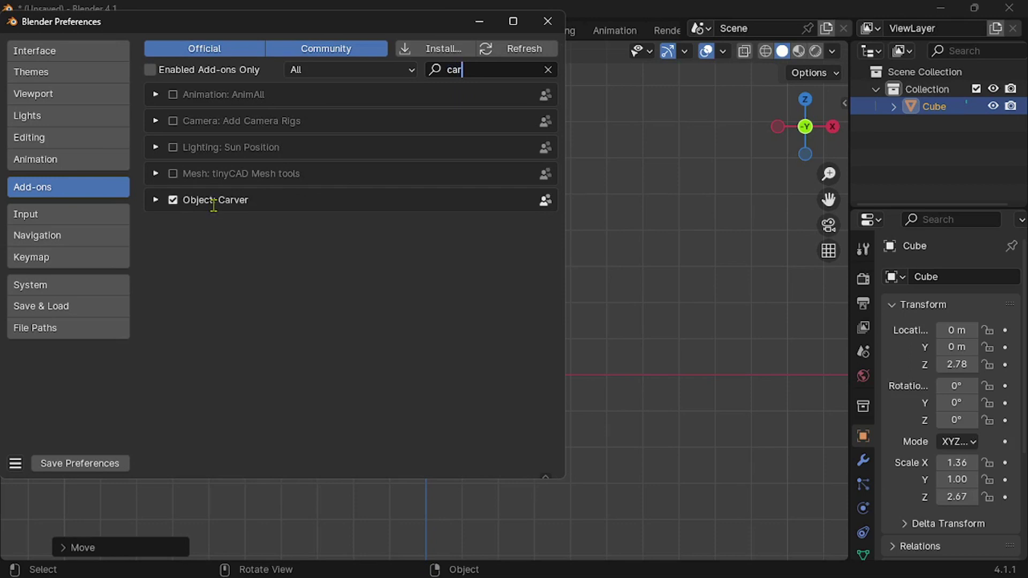
{"action": "left_click", "coordinate": [156, 201]}
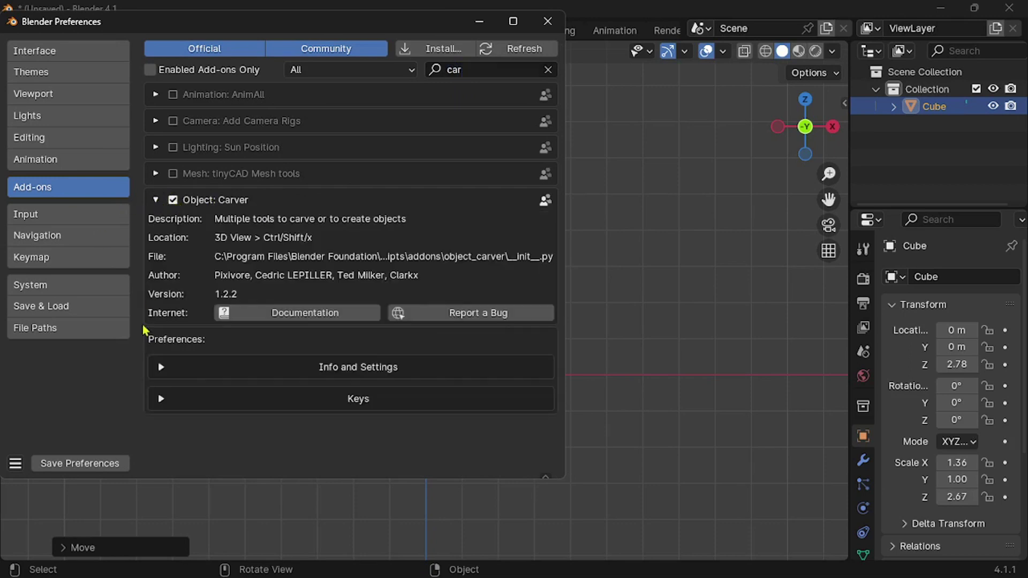
{"action": "left_click", "coordinate": [107, 463]}
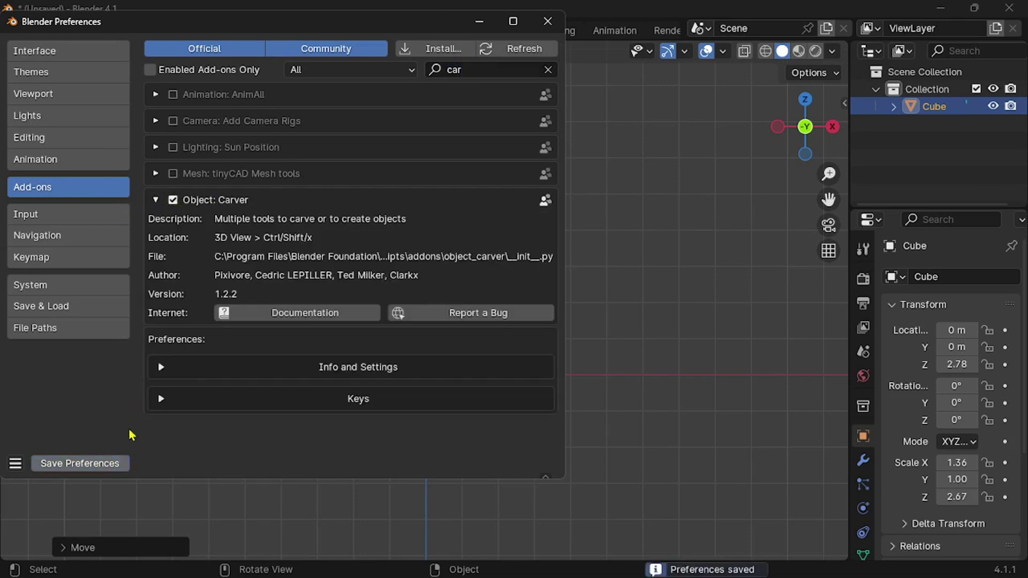
{"action": "left_click", "coordinate": [546, 22]}
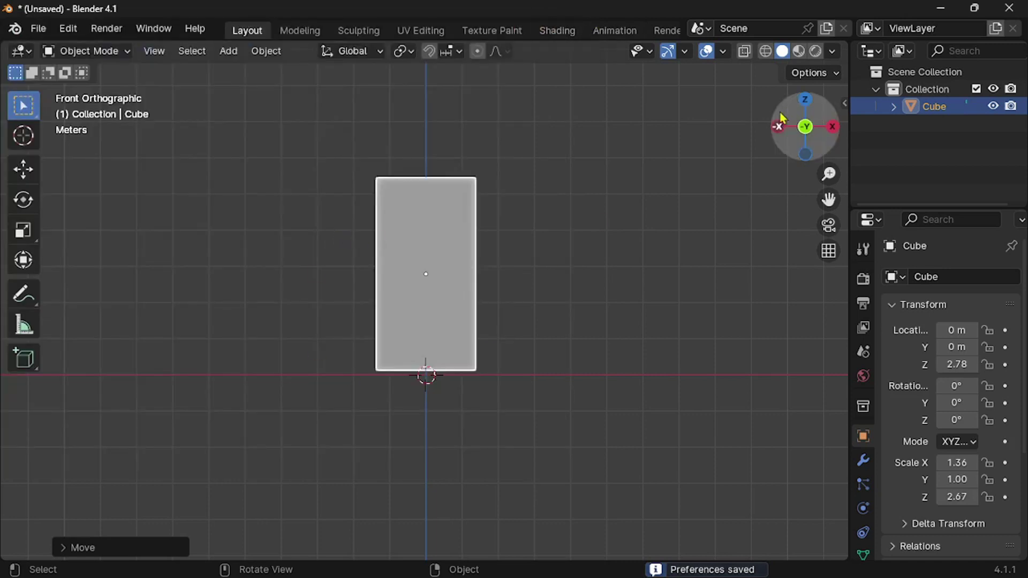
Step: Check the Screencast Keys settings in the viewport side panel, then hide the panel
{"action": "left_click", "coordinate": [844, 103]}
{"action": "left_click", "coordinate": [839, 267]}
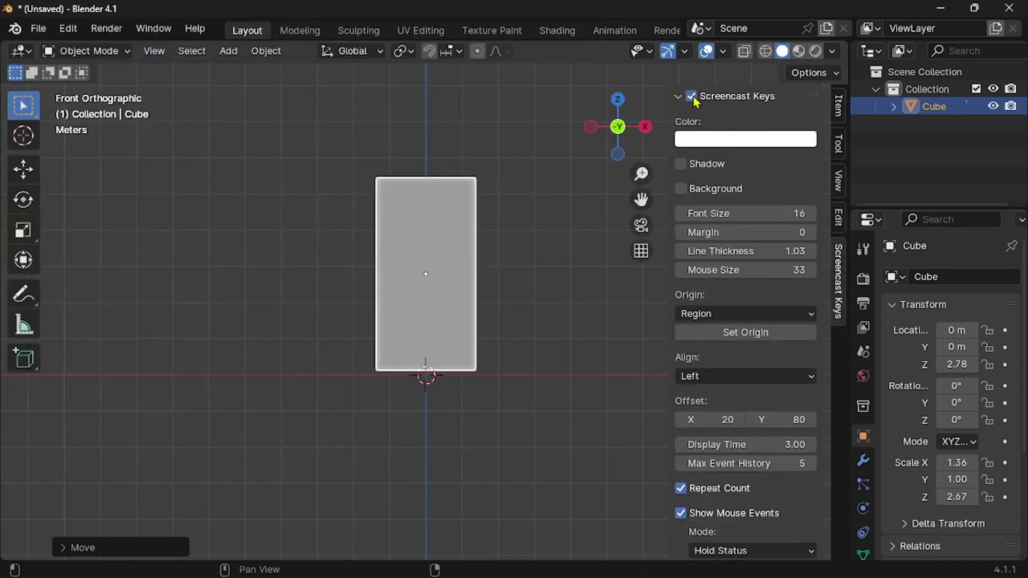
{"action": "key", "text": "n"}
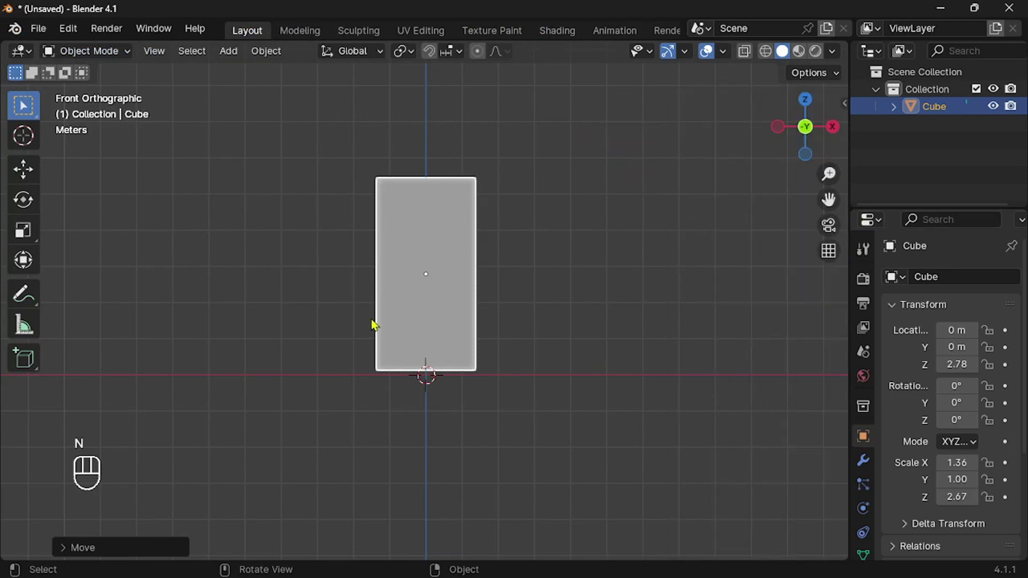
Step: With Carver, cut the top-left, bottom-left and top-right corners and the lower-right part
{"action": "key", "text": "shift+ctrl+x"}
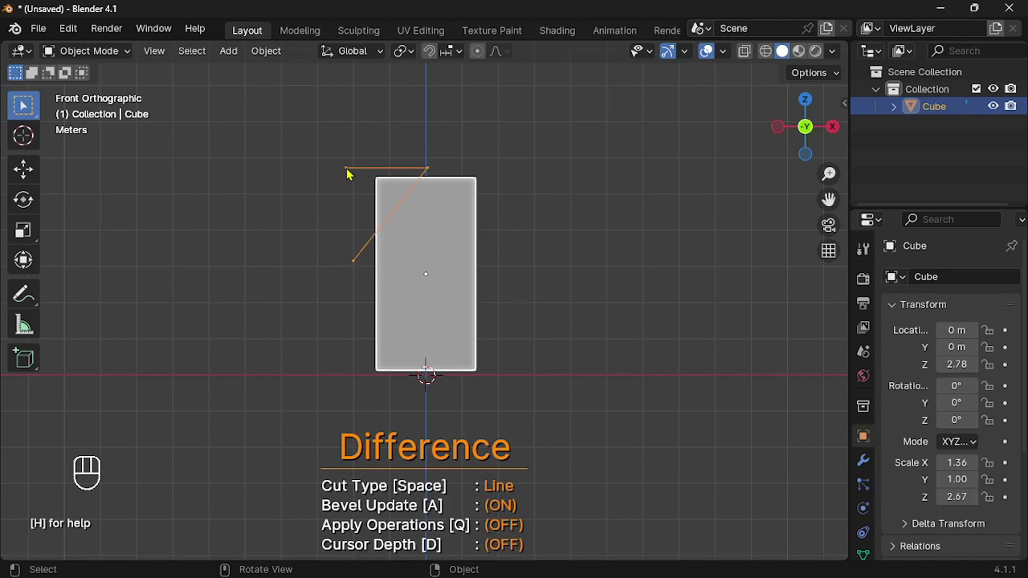
{"action": "right_click", "coordinate": [355, 266]}
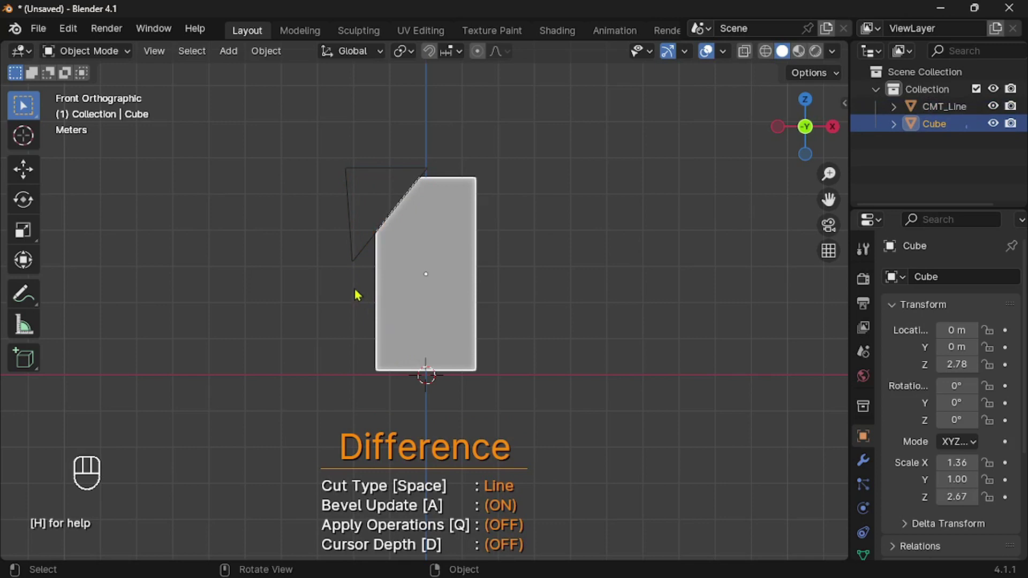
{"action": "left_click", "coordinate": [333, 399]}
{"action": "right_click", "coordinate": [357, 294]}
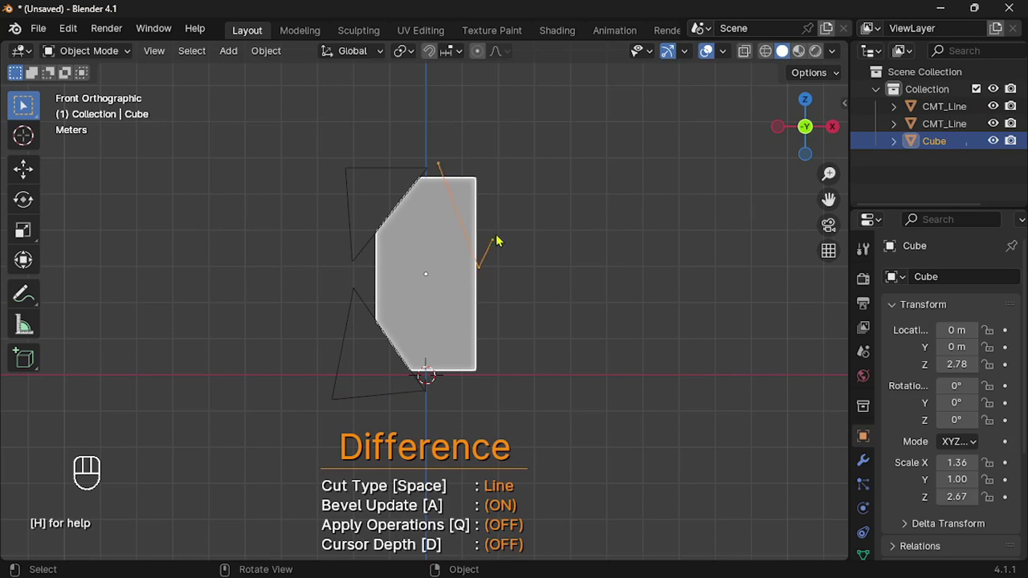
{"action": "right_click", "coordinate": [442, 169]}
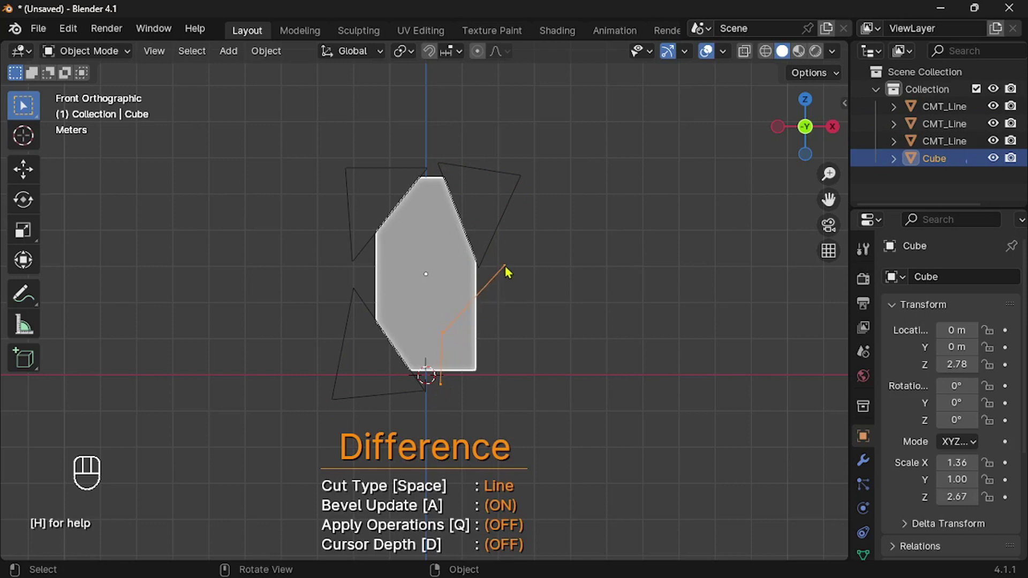
{"action": "right_click", "coordinate": [443, 392]}
{"action": "key", "text": "Escape"}
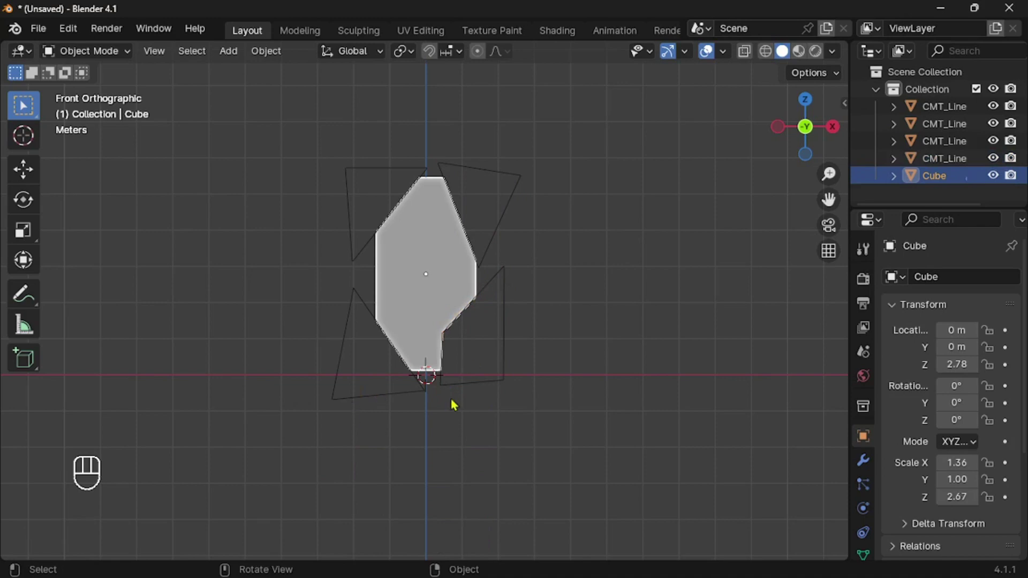
{"action": "middle_click_drag", "start_coordinate": [454, 405], "coordinate": [452, 404]}
Step: Move the lower-right and lower-left cutters slightly upward along Z
{"action": "key", "text": "KP_3"}
{"action": "key", "text": "KP_1"}
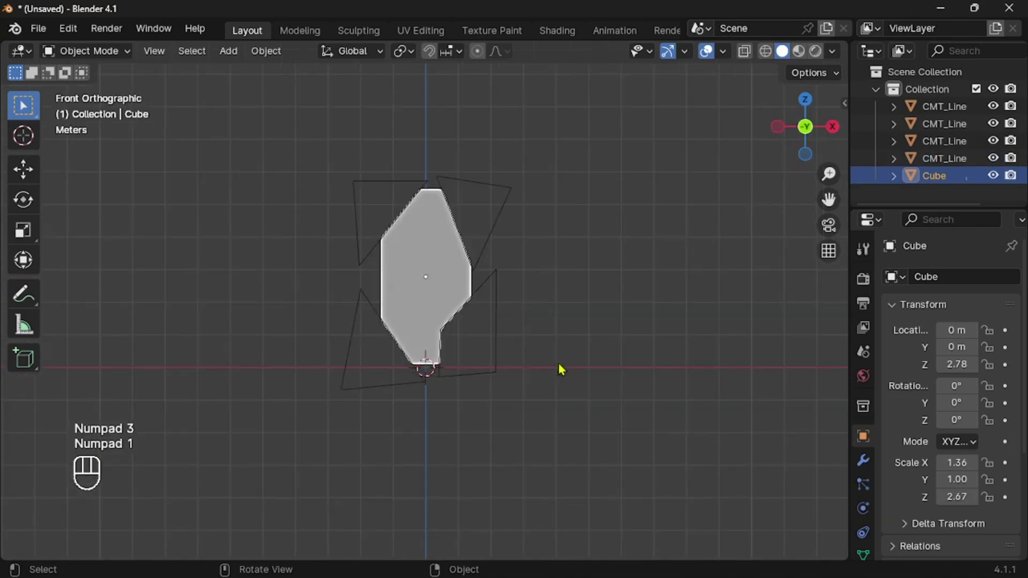
{"action": "left_click", "coordinate": [523, 354]}
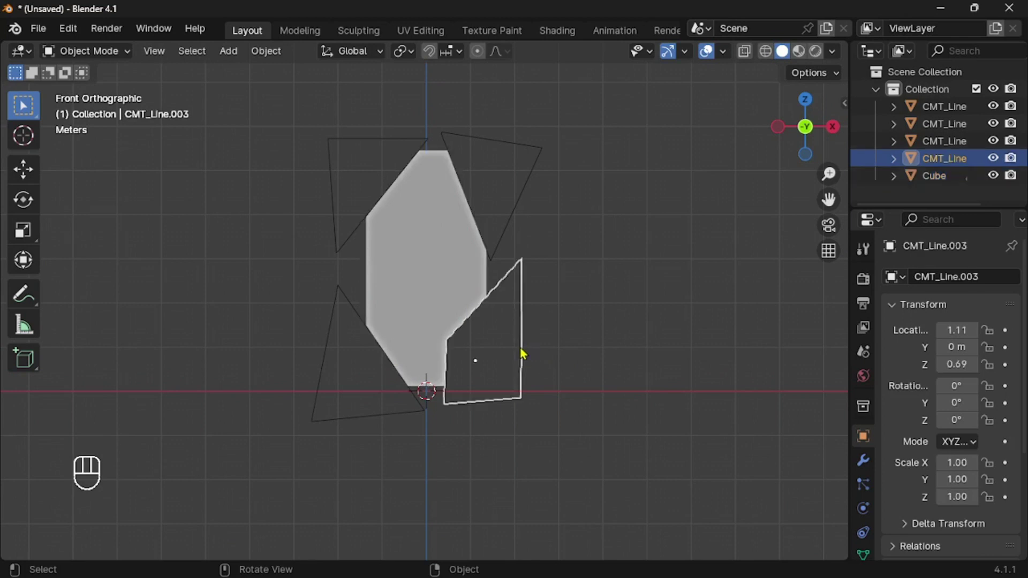
{"action": "key", "text": "g"}
{"action": "key", "text": "z"}
{"action": "left_click", "coordinate": [519, 341]}
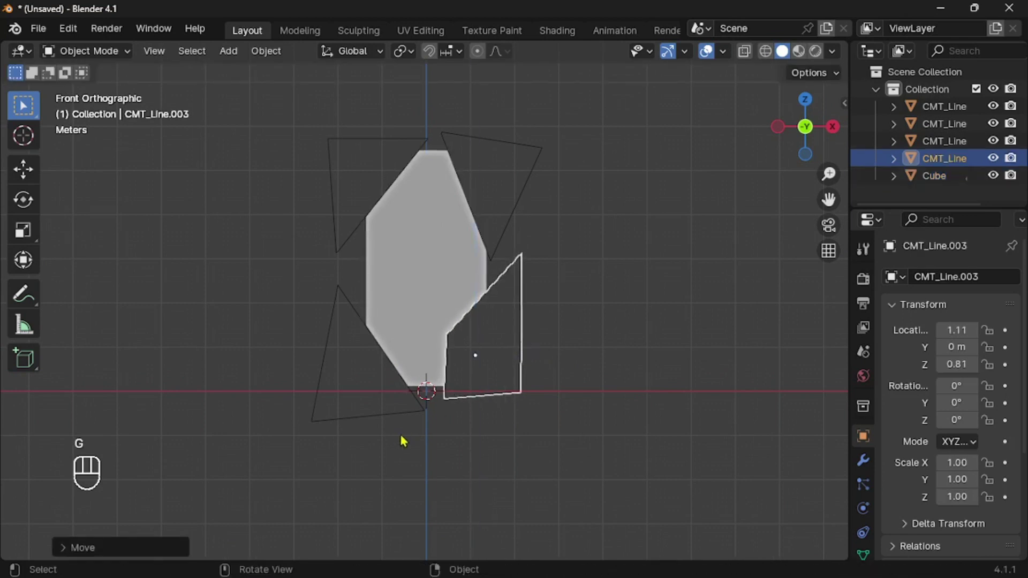
{"action": "left_click", "coordinate": [392, 427]}
{"action": "key", "text": "g"}
{"action": "key", "text": "z"}
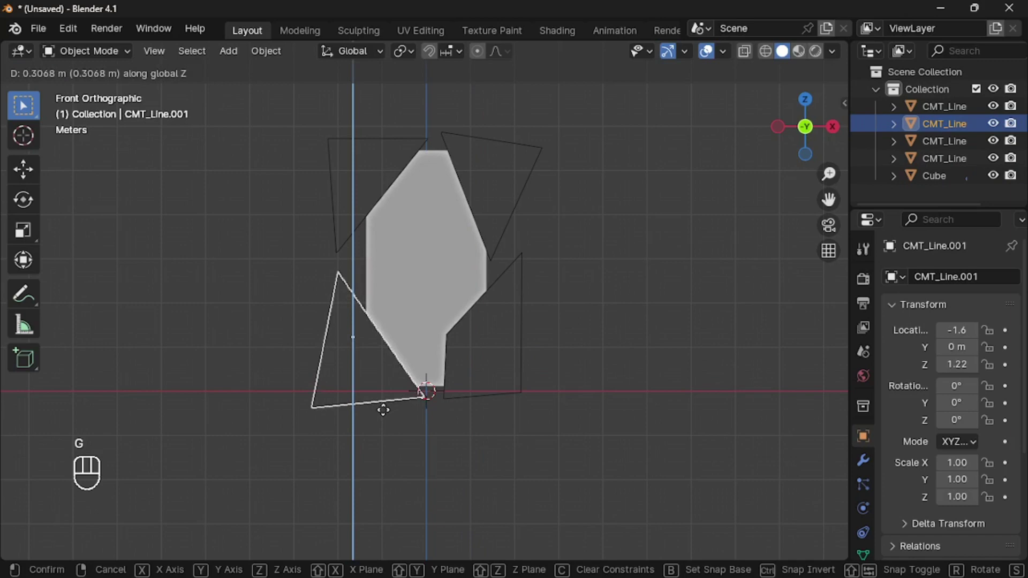
{"action": "left_click", "coordinate": [383, 413]}
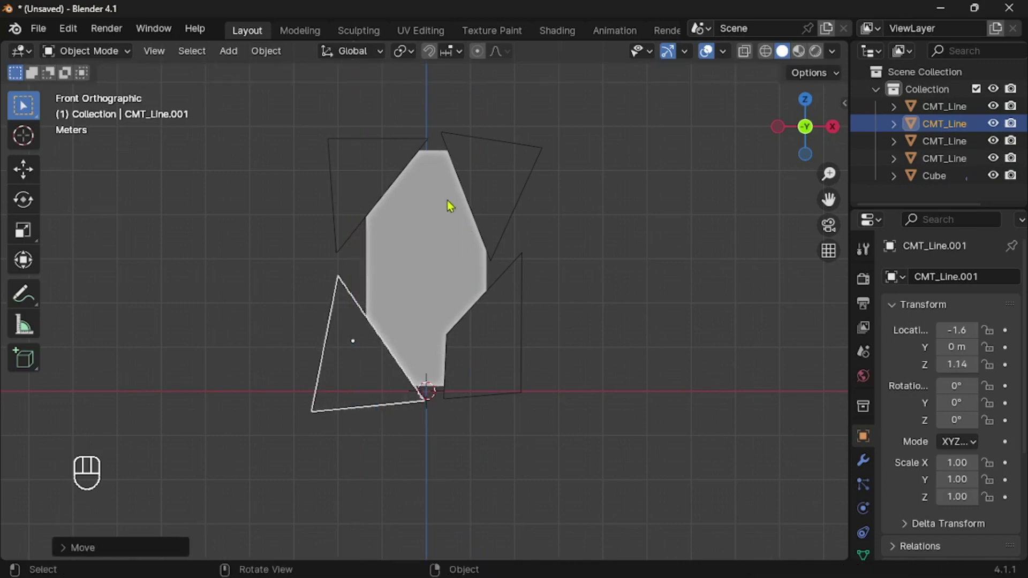
Step: Move the upper-left cutter into a new collection named 'cutter' and hide it
{"action": "left_click", "coordinate": [389, 138]}
{"action": "key", "text": "m"}
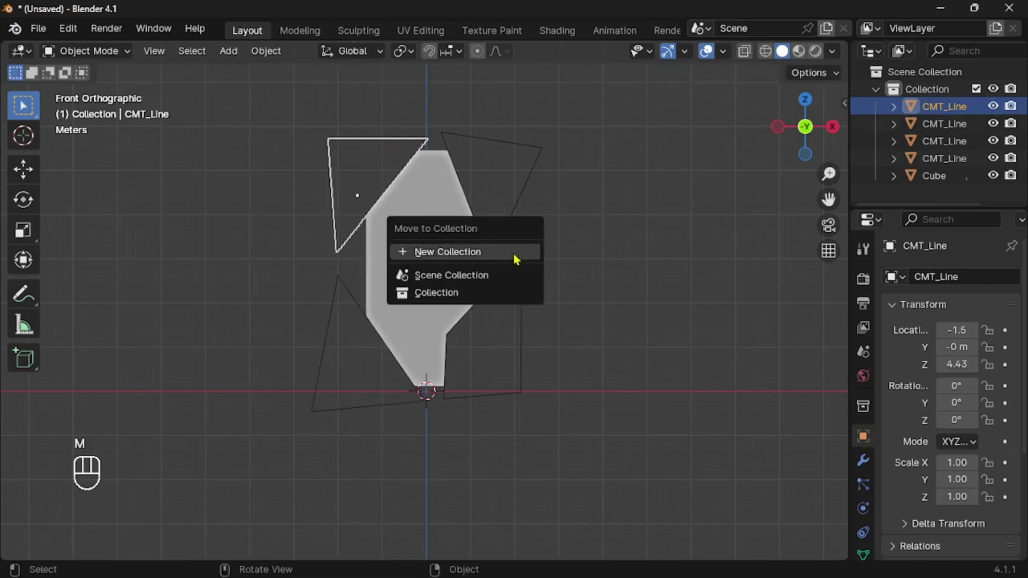
{"action": "left_click", "coordinate": [513, 254]}
{"action": "type", "text": "x"}
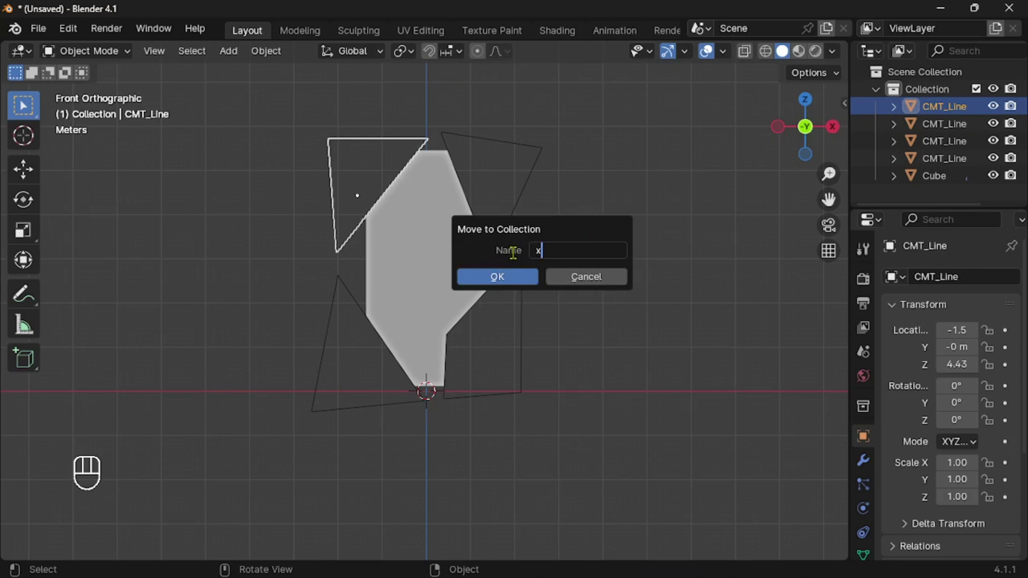
{"action": "key", "text": "Return"}
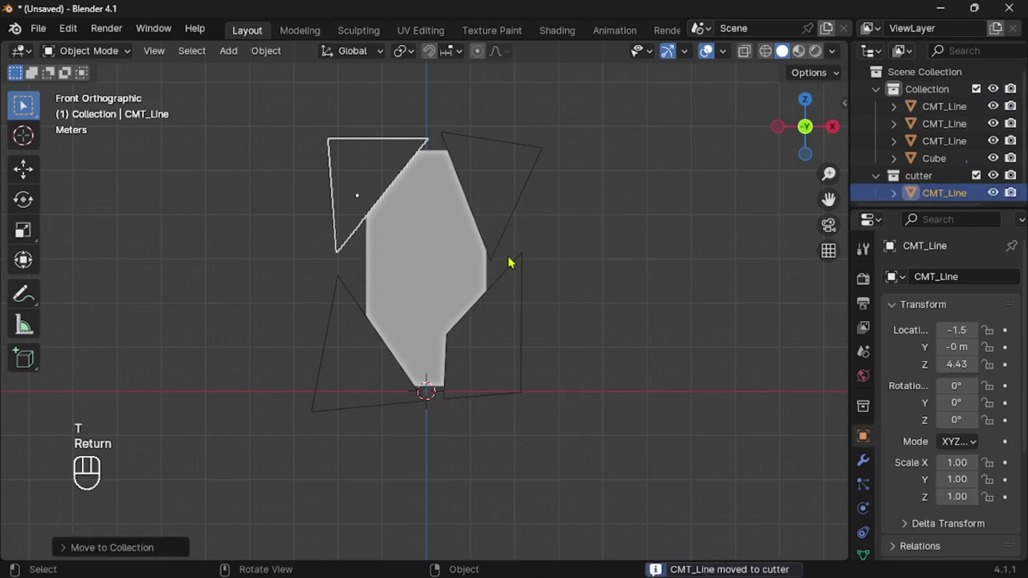
{"action": "left_click", "coordinate": [993, 175]}
Step: Move the lower-left, lower-right and top-right cutters into the cutter collection
{"action": "left_click", "coordinate": [352, 416]}
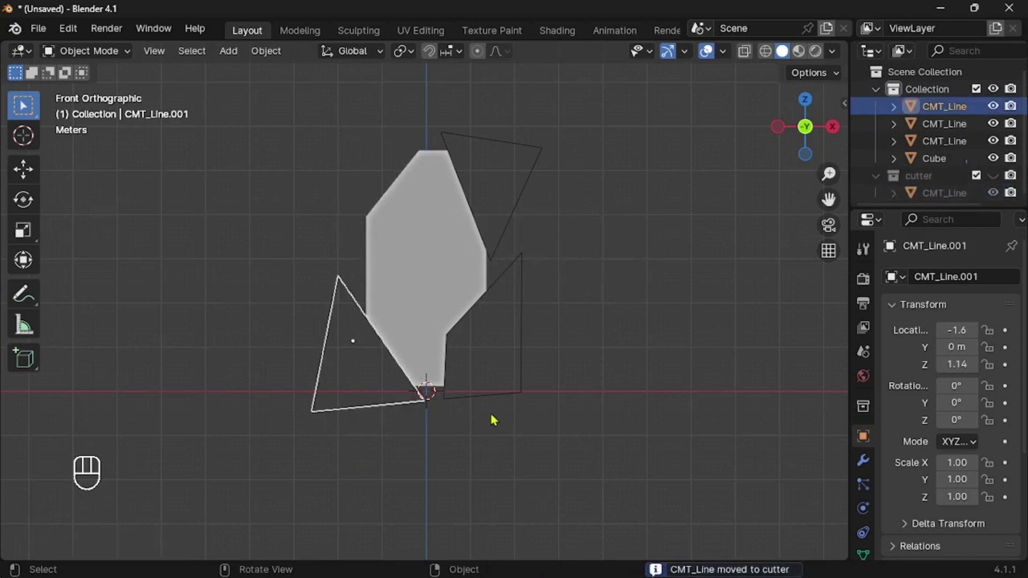
{"action": "left_click", "coordinate": [502, 395], "text": "shift"}
{"action": "left_click", "coordinate": [509, 229], "text": "shift"}
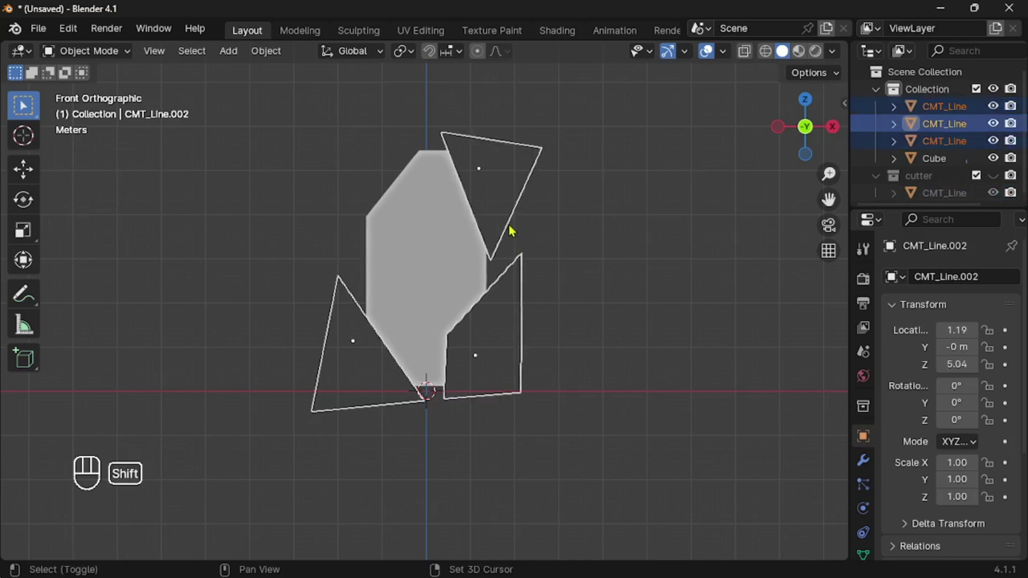
{"action": "key", "text": "m"}
{"action": "left_click", "coordinate": [470, 283]}
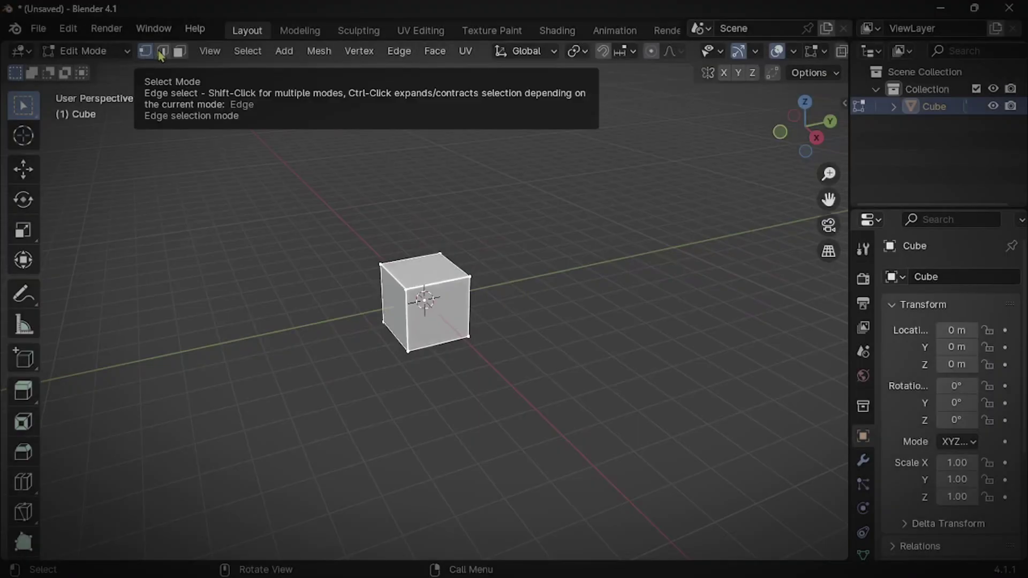
Step: Select two top corner vertices, try scale, rotate and move, then undo the move
{"action": "left_click", "coordinate": [161, 55]}
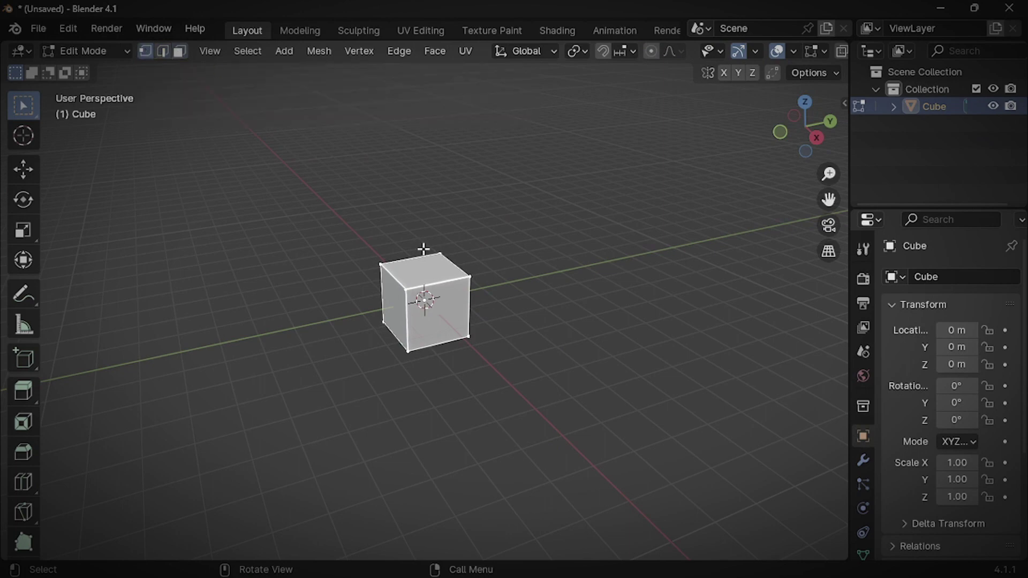
{"action": "scroll", "coordinate": [424, 249], "scroll_direction": "up", "scroll_amount": 6}
{"action": "left_click", "coordinate": [212, 285]}
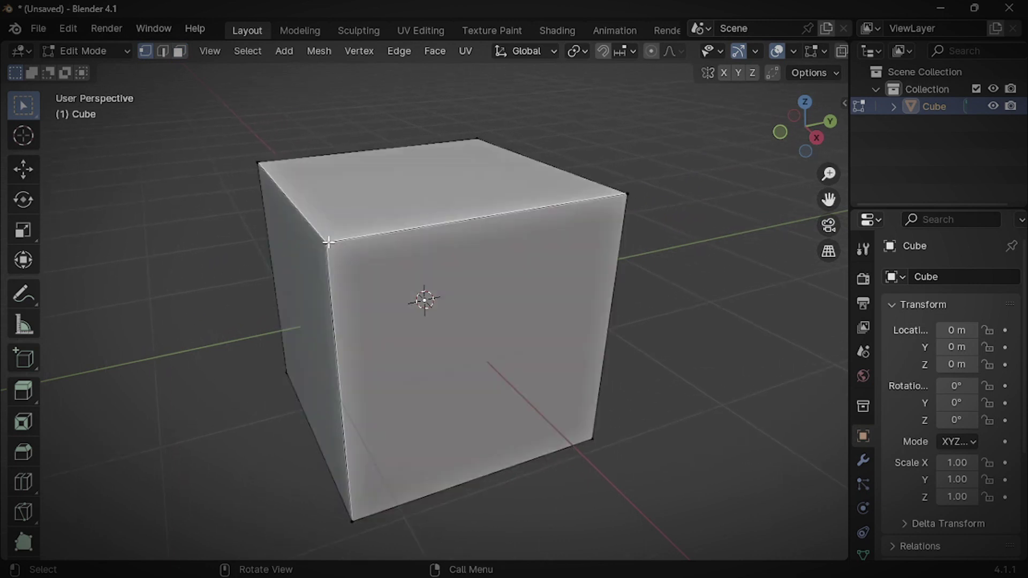
{"action": "left_click", "coordinate": [323, 241]}
{"action": "left_click", "coordinate": [622, 194]}
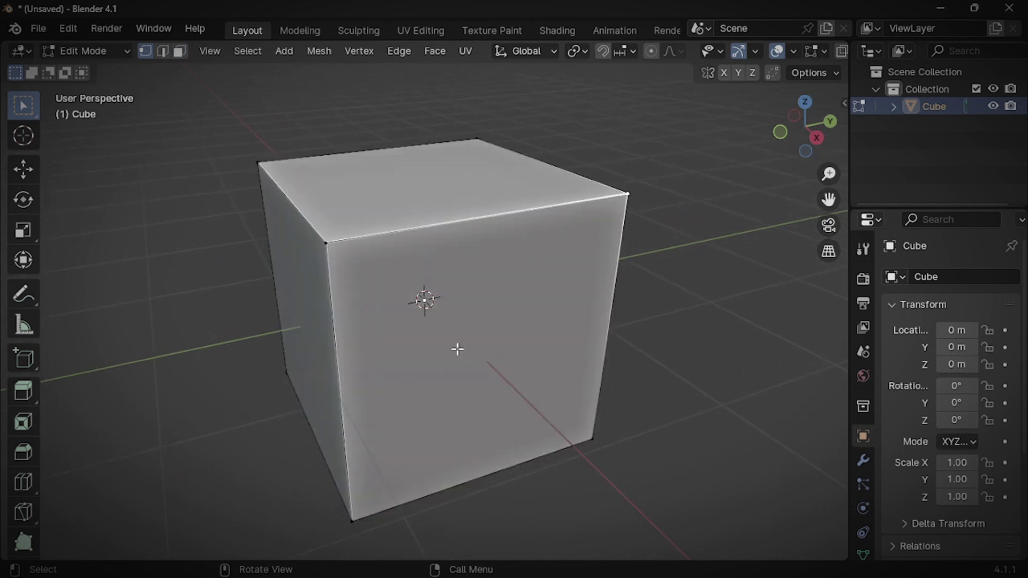
{"action": "scroll", "coordinate": [457, 349], "scroll_direction": "down", "scroll_amount": 5}
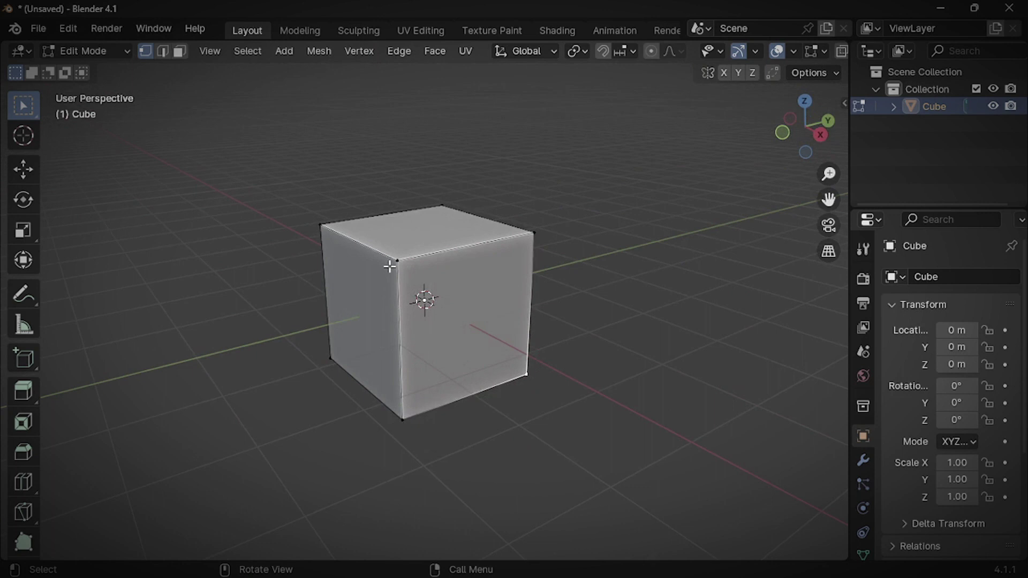
{"action": "left_click", "coordinate": [534, 233], "text": "shift"}
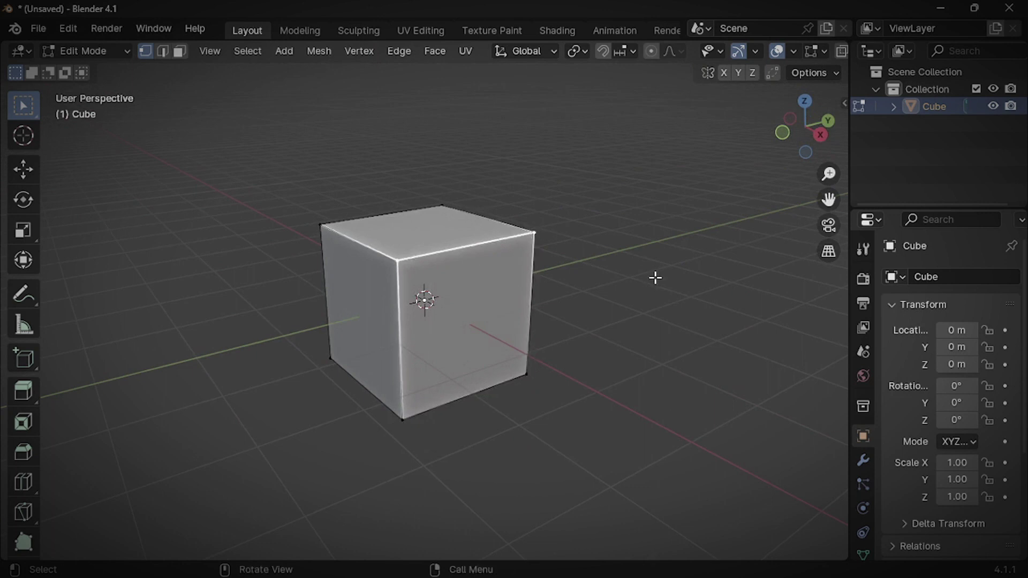
{"action": "key", "text": "s"}
{"action": "key", "text": "r"}
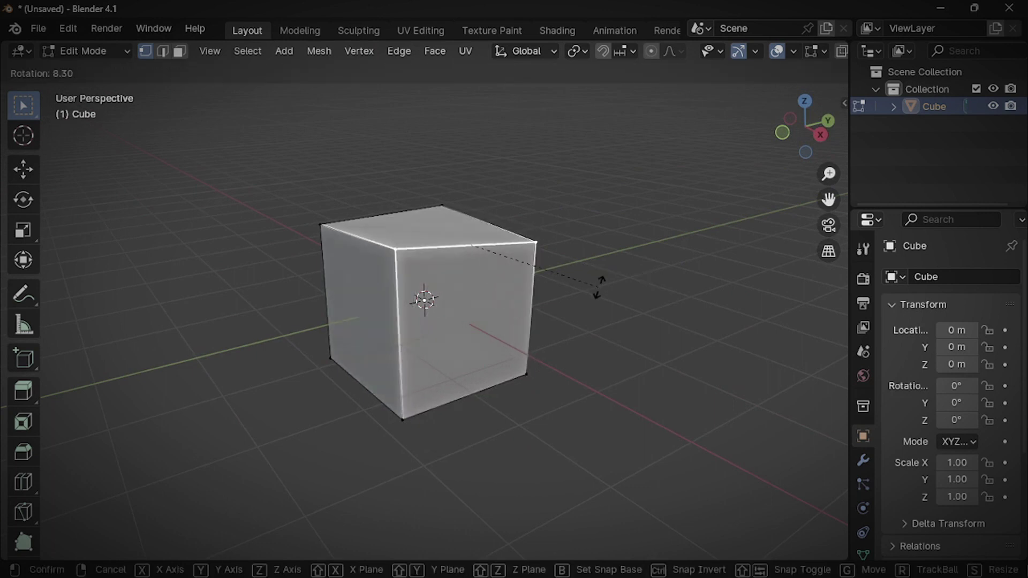
{"action": "key", "text": "g"}
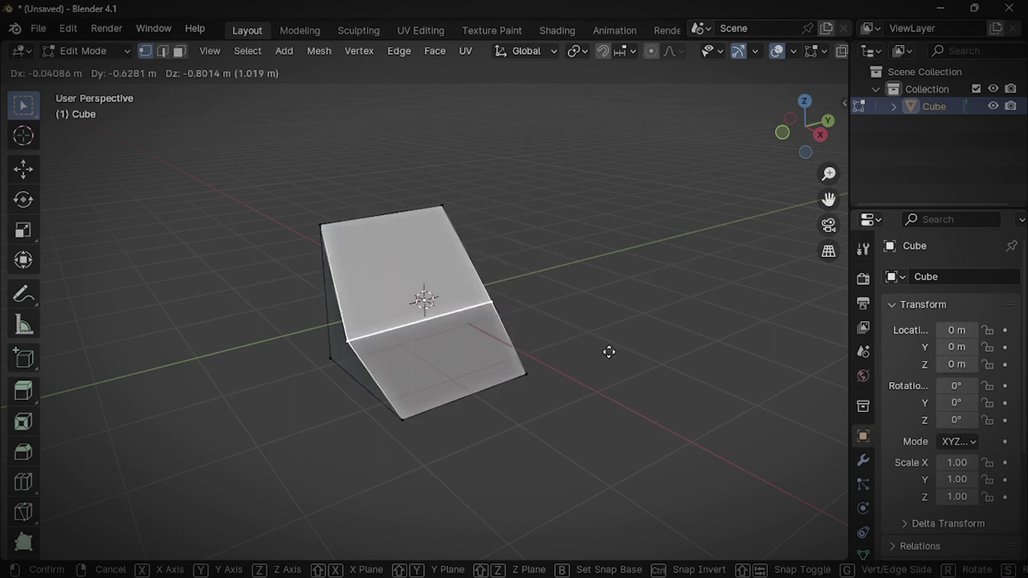
{"action": "left_click", "coordinate": [445, 382]}
{"action": "key", "text": "ctrl+z"}
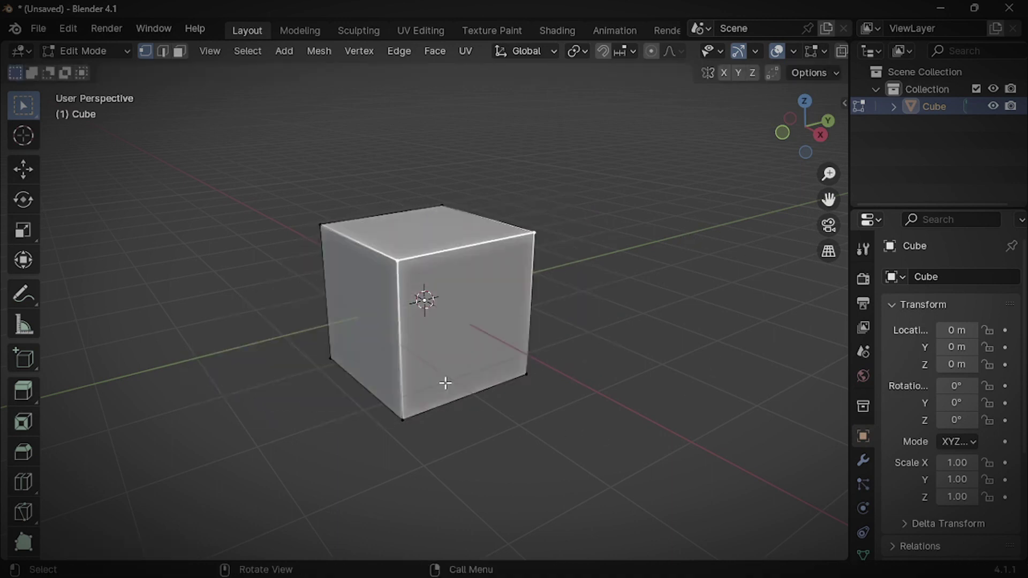
Step: In edge selection, pick the top front-right edge and cancel a trial move
{"action": "left_click", "coordinate": [162, 52]}
{"action": "left_click", "coordinate": [399, 304]}
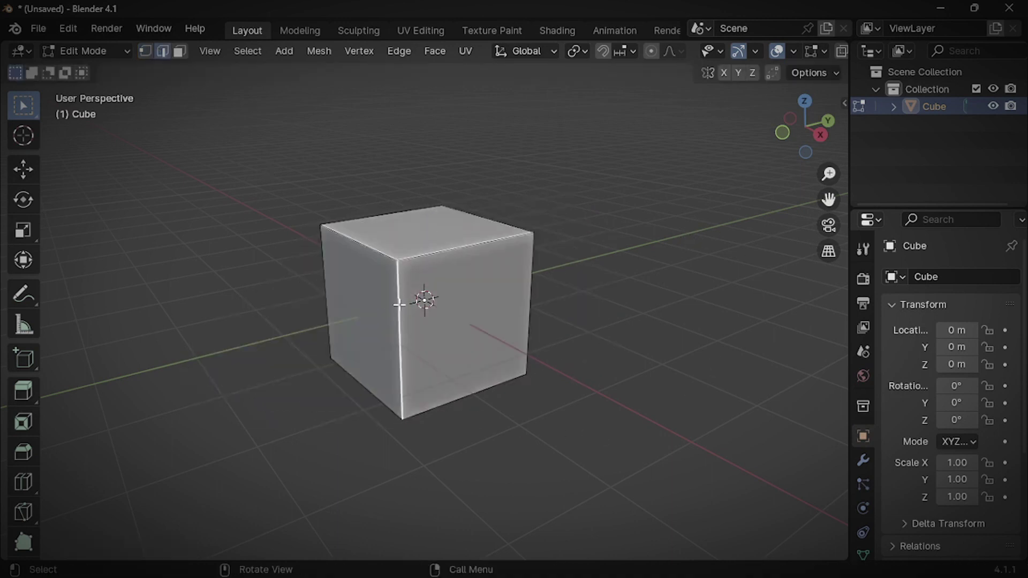
{"action": "left_click", "coordinate": [534, 281]}
{"action": "left_click", "coordinate": [486, 242]}
{"action": "key", "text": "g"}
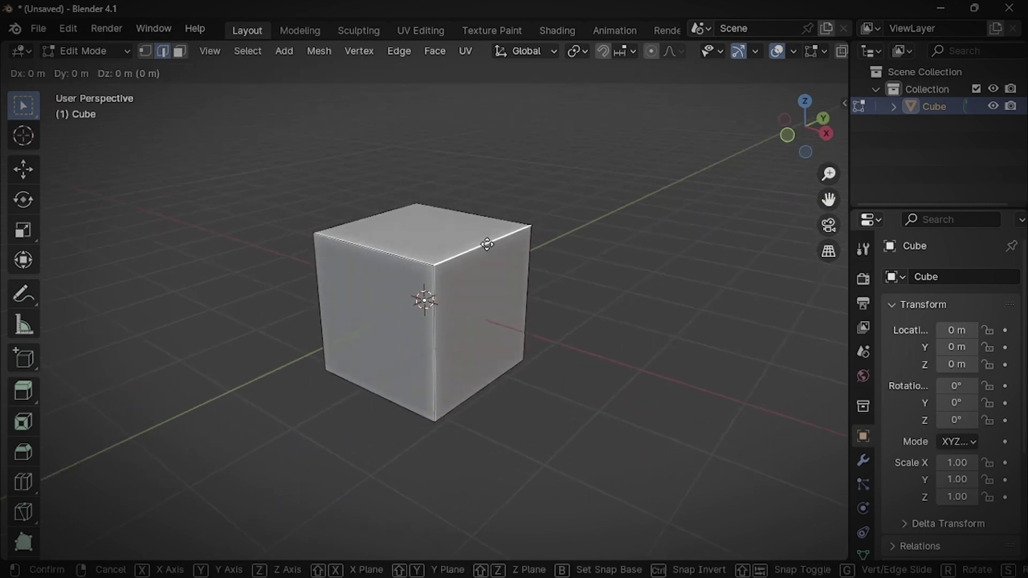
{"action": "right_click", "coordinate": [493, 335]}
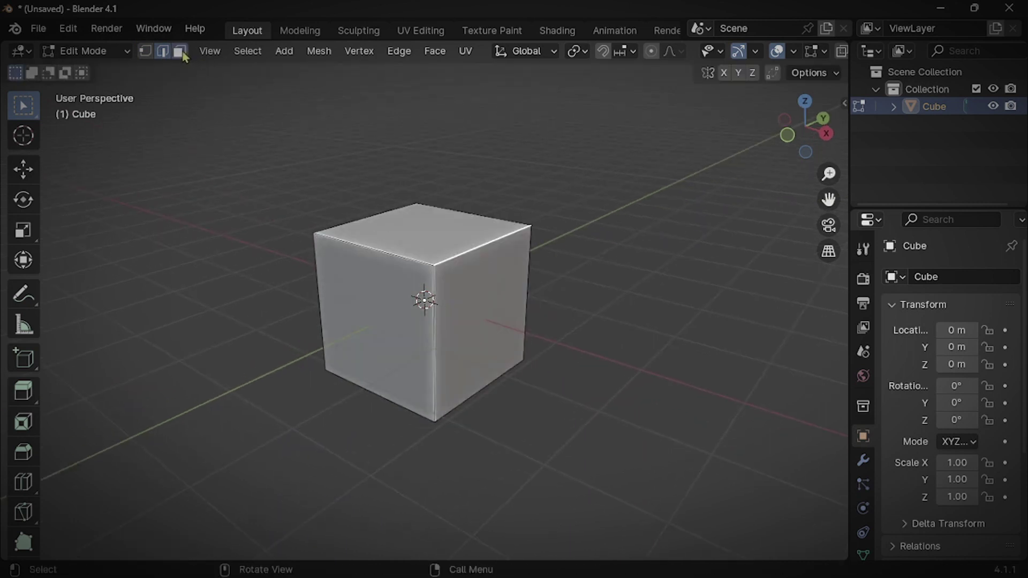
Step: In face selection, select the cube's right face and start moving it
{"action": "left_click", "coordinate": [180, 51]}
{"action": "left_click", "coordinate": [426, 213]}
{"action": "left_click", "coordinate": [482, 301]}
{"action": "left_click", "coordinate": [368, 296]}
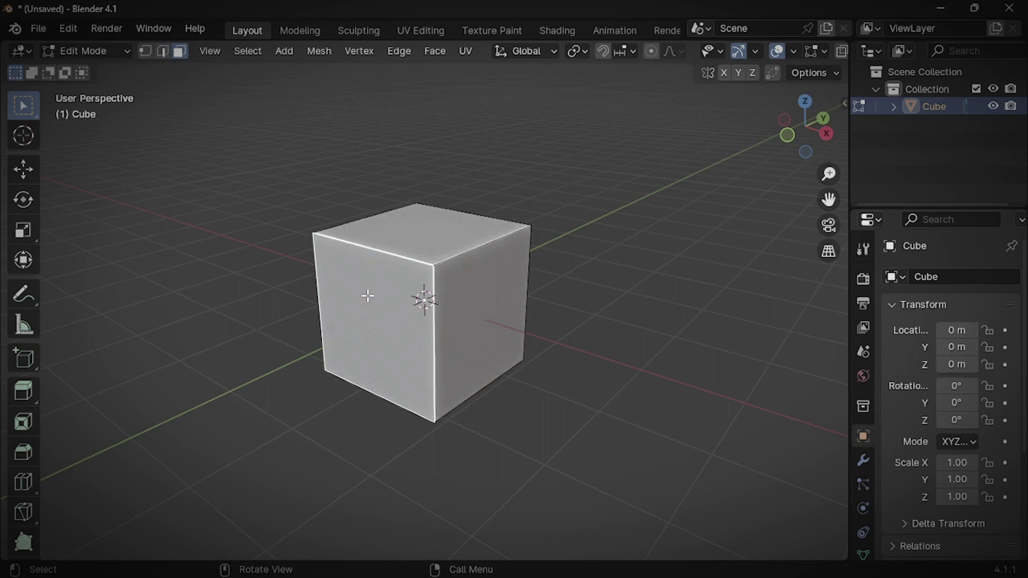
{"action": "middle_click_drag", "start_coordinate": [368, 296], "coordinate": [519, 305]}
{"action": "left_click", "coordinate": [523, 309]}
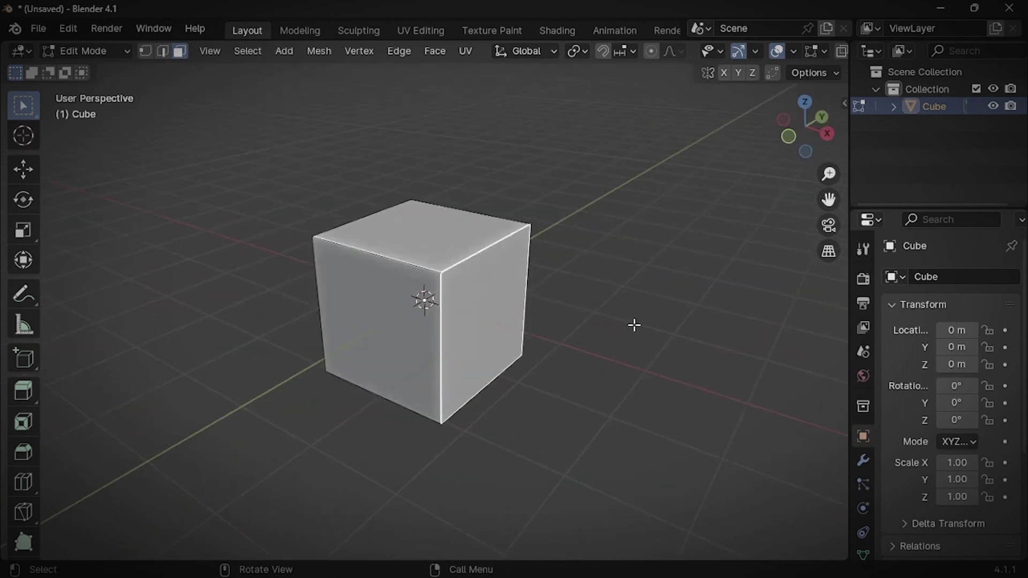
{"action": "key", "text": "g"}
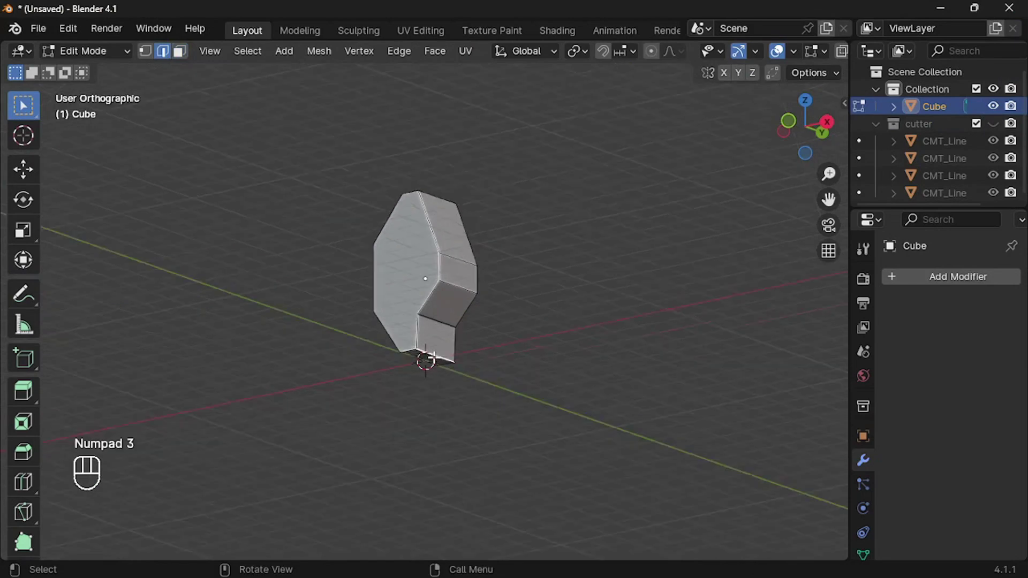
{"action": "key", "text": "KP_1"}
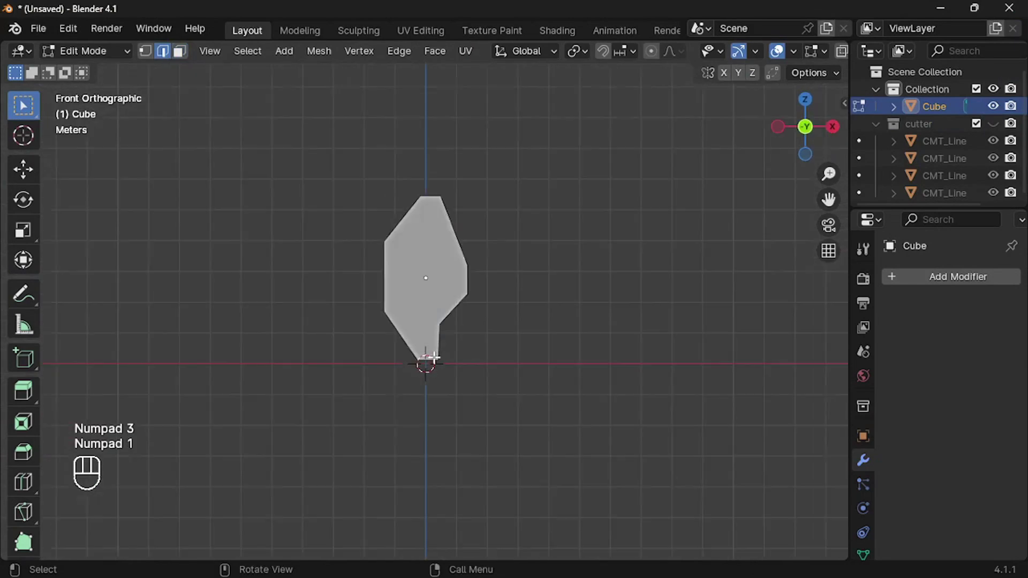
Step: Raise the bottom vertices along Z in the front view
{"action": "middle_click_drag", "start_coordinate": [433, 357], "coordinate": [427, 357]}
{"action": "key", "text": "KP_1"}
{"action": "scroll", "coordinate": [434, 356], "scroll_direction": "up", "scroll_amount": 5}
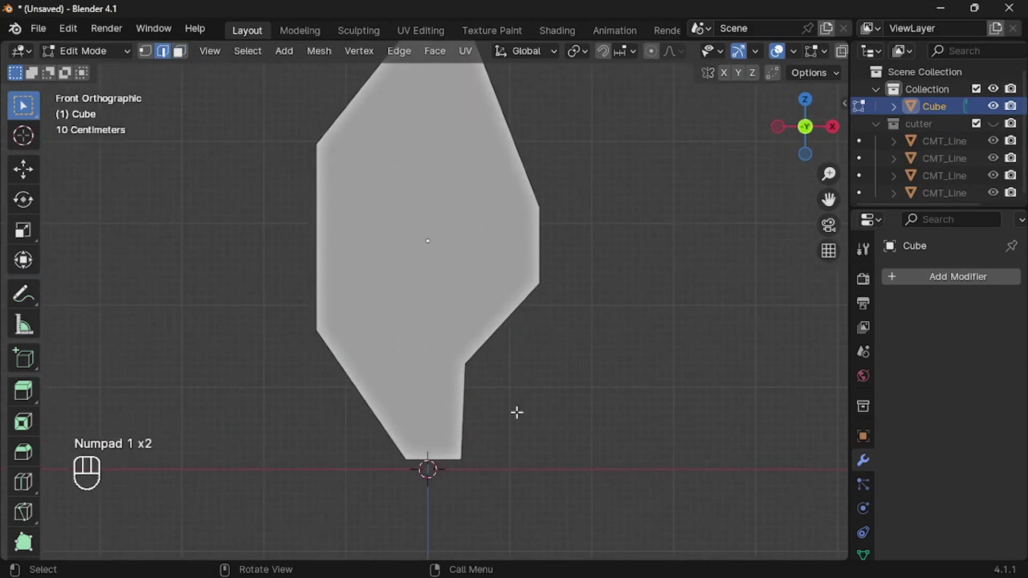
{"action": "key", "text": "g"}
{"action": "key", "text": "z"}
{"action": "left_click", "coordinate": [496, 355]}
Step: Select the bottom face in face mode and delete the selected faces
{"action": "key", "text": "Tab"}
{"action": "scroll", "coordinate": [499, 364], "scroll_direction": "down", "scroll_amount": 1}
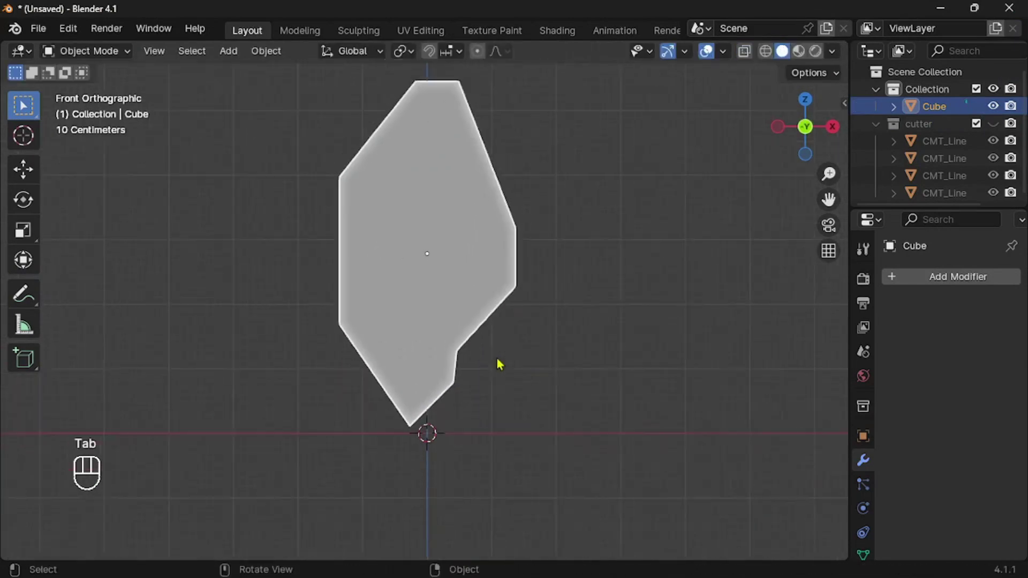
{"action": "middle_click_drag", "start_coordinate": [499, 364], "coordinate": [500, 363]}
{"action": "key", "text": "Tab"}
{"action": "left_click", "coordinate": [181, 55]}
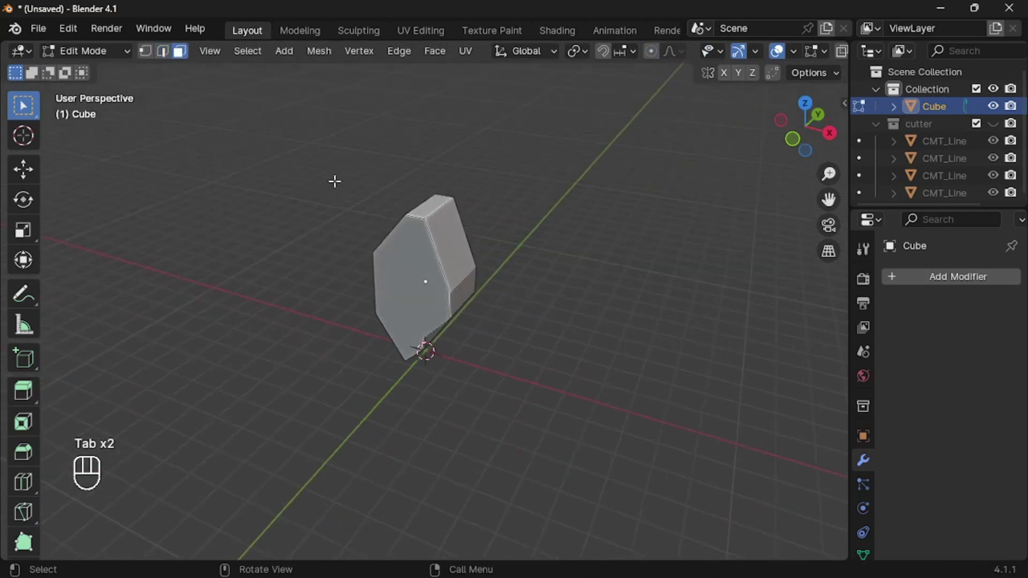
{"action": "scroll", "coordinate": [333, 179], "scroll_direction": "down", "scroll_amount": 2}
{"action": "middle_click_drag", "start_coordinate": [452, 230], "coordinate": [436, 343]}
{"action": "left_click", "coordinate": [428, 333], "text": "shift"}
{"action": "key", "text": "x"}
{"action": "left_click", "coordinate": [429, 333]}
Step: Add a 0.01 m Solidify modifier to the body in Object Mode
{"action": "key", "text": "Tab"}
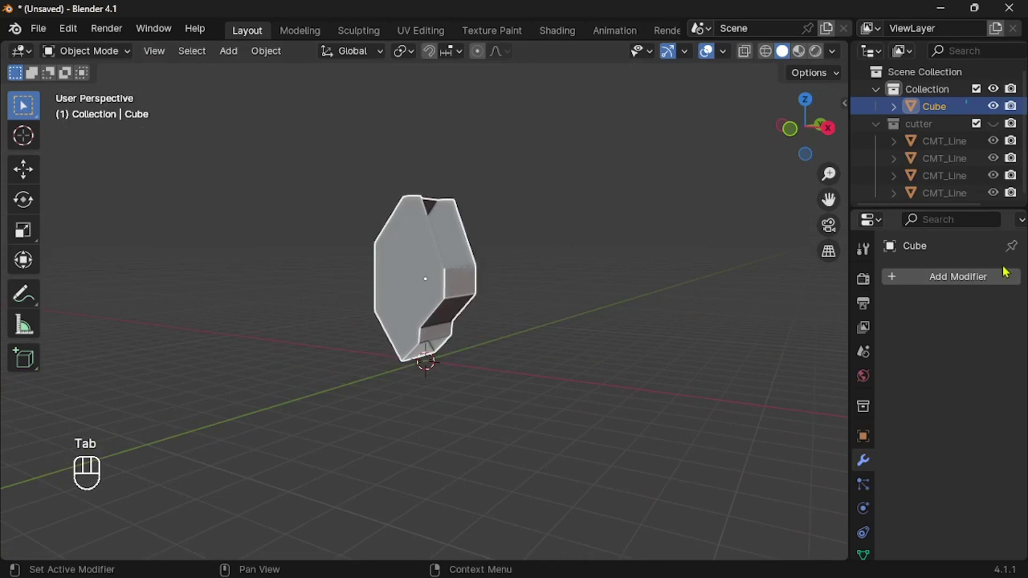
{"action": "left_click", "coordinate": [955, 276]}
{"action": "mouse_move", "coordinate": [953, 289]}
{"action": "left_click", "coordinate": [726, 492]}
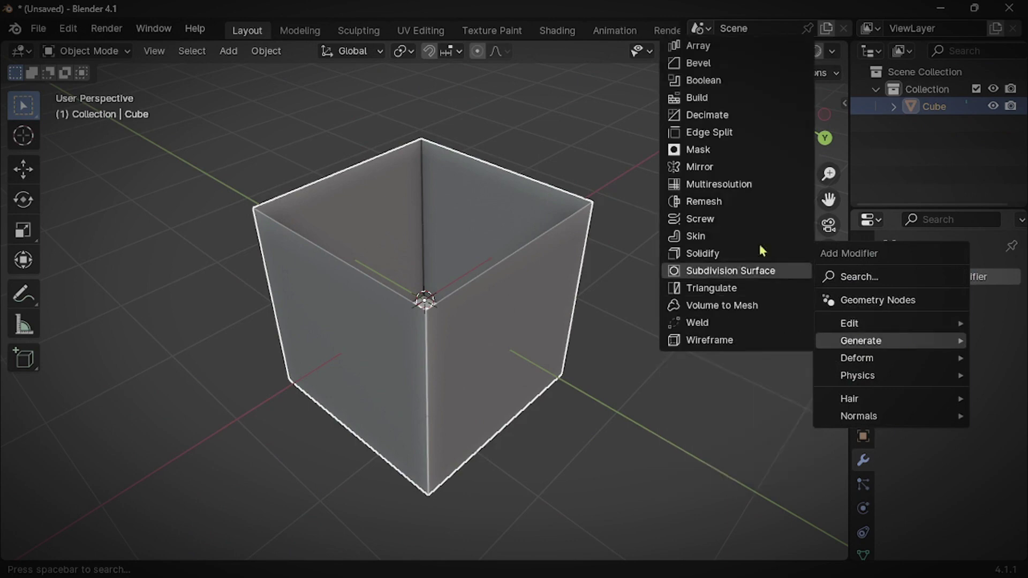
Step: Set the Solidify thickness to 0.13 m with Even Thickness and Only Rim enabled
{"action": "left_click", "coordinate": [716, 254]}
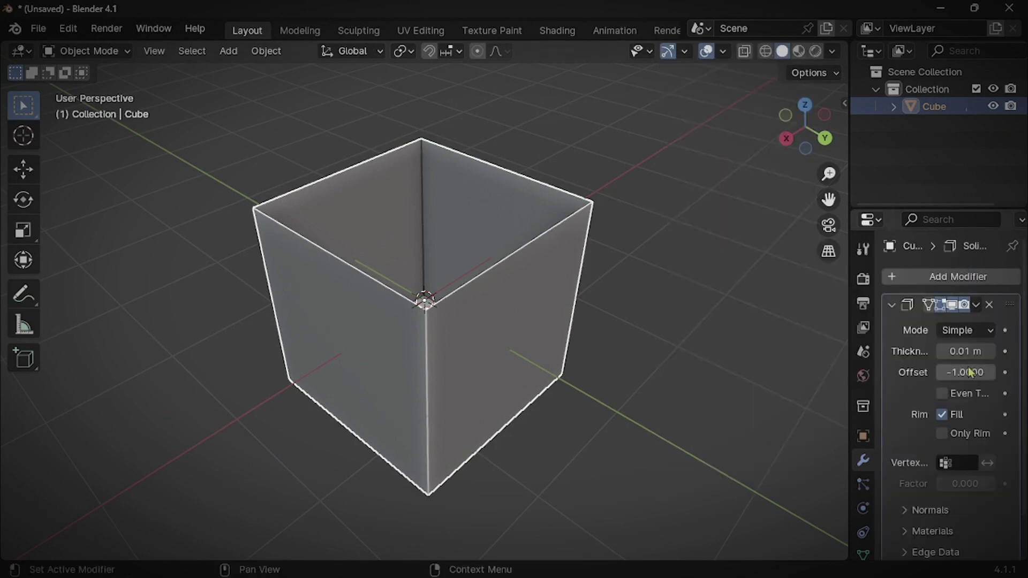
{"action": "mouse_move", "coordinate": [965, 352]}
{"action": "left_mouse_down"}
{"action": "mouse_move", "coordinate": [1011, 351]}
{"action": "mouse_move", "coordinate": [971, 351]}
{"action": "left_mouse_up"}
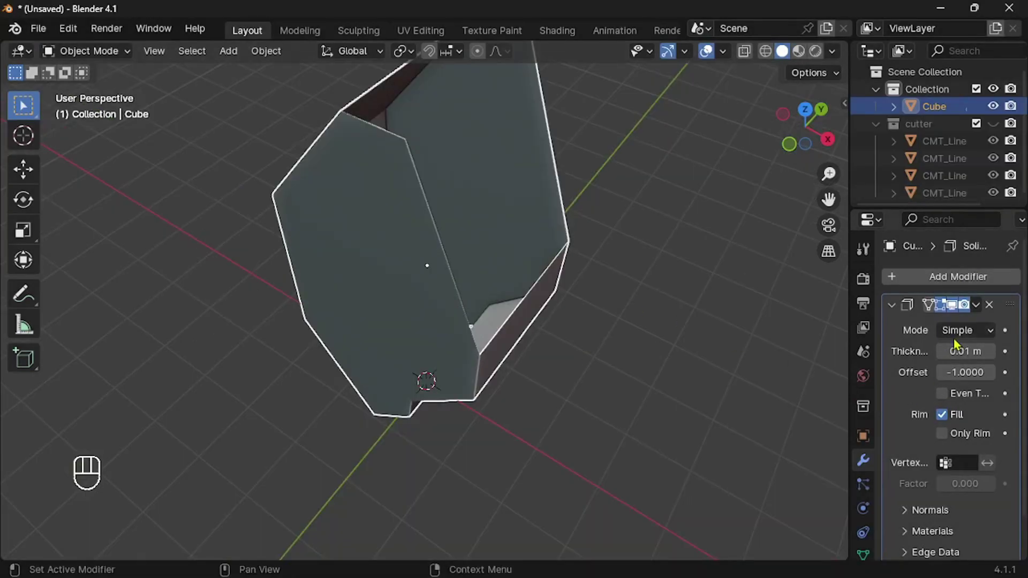
{"action": "mouse_move", "coordinate": [969, 351]}
{"action": "left_mouse_down"}
{"action": "mouse_move", "coordinate": [958, 351]}
{"action": "mouse_move", "coordinate": [970, 352]}
{"action": "left_mouse_up"}
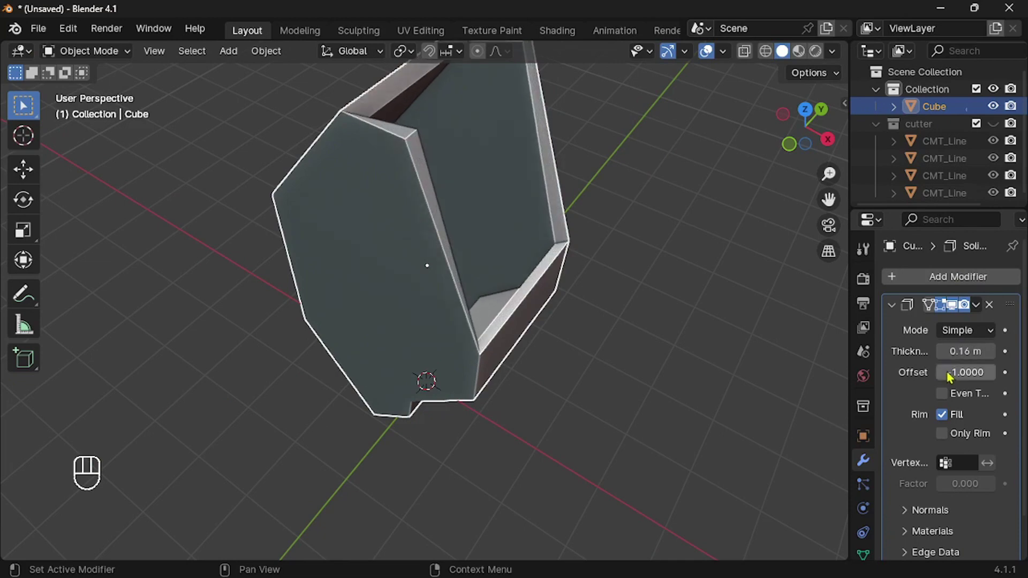
{"action": "left_click", "coordinate": [944, 395]}
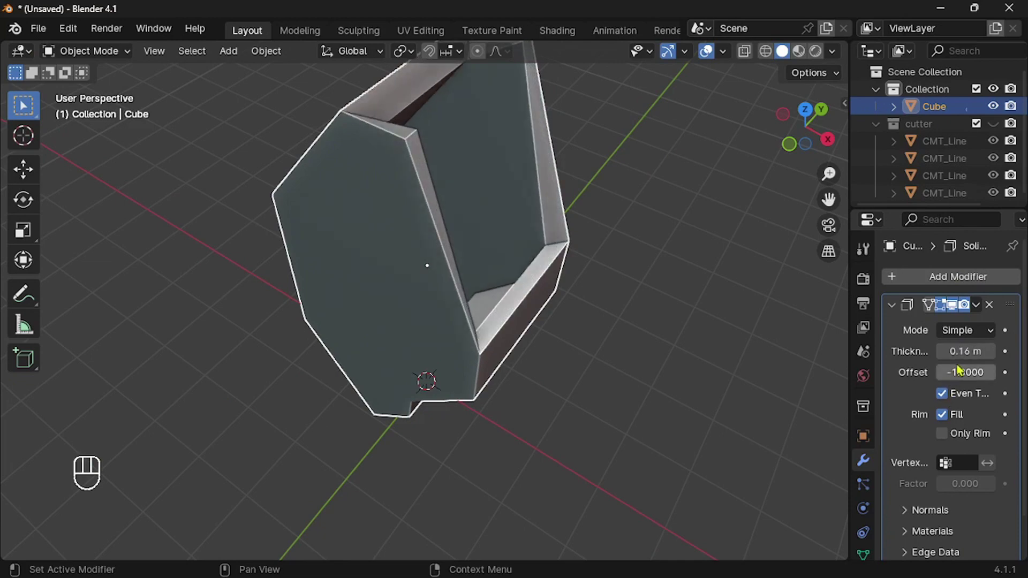
{"action": "left_click_drag", "start_coordinate": [964, 352], "coordinate": [637, 338]}
{"action": "middle_click_drag", "start_coordinate": [637, 339], "coordinate": [565, 345]}
{"action": "mouse_move", "coordinate": [980, 351]}
{"action": "left_mouse_down"}
{"action": "mouse_move", "coordinate": [964, 351]}
{"action": "mouse_move", "coordinate": [979, 351]}
{"action": "left_mouse_up"}
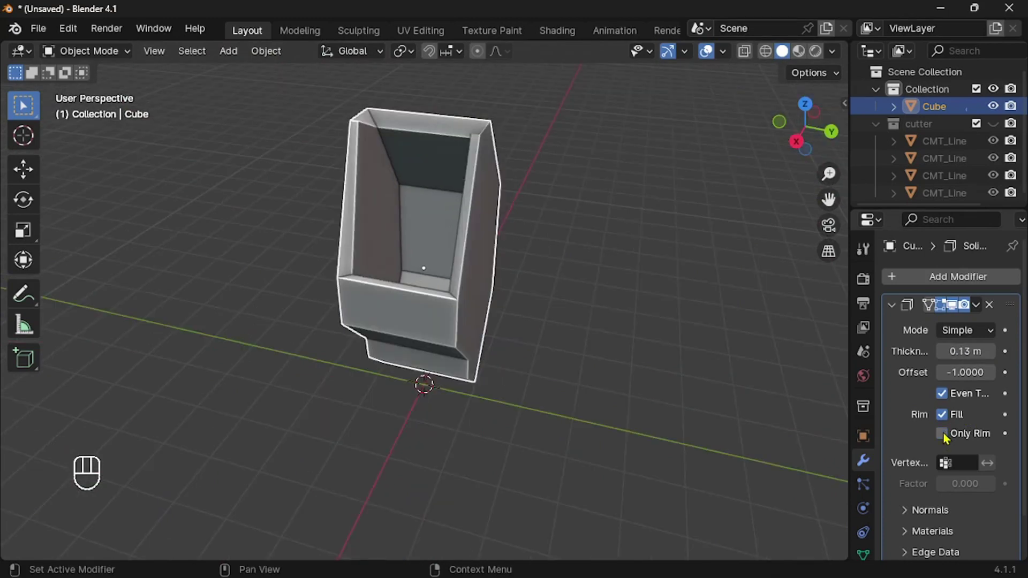
{"action": "left_click", "coordinate": [944, 435]}
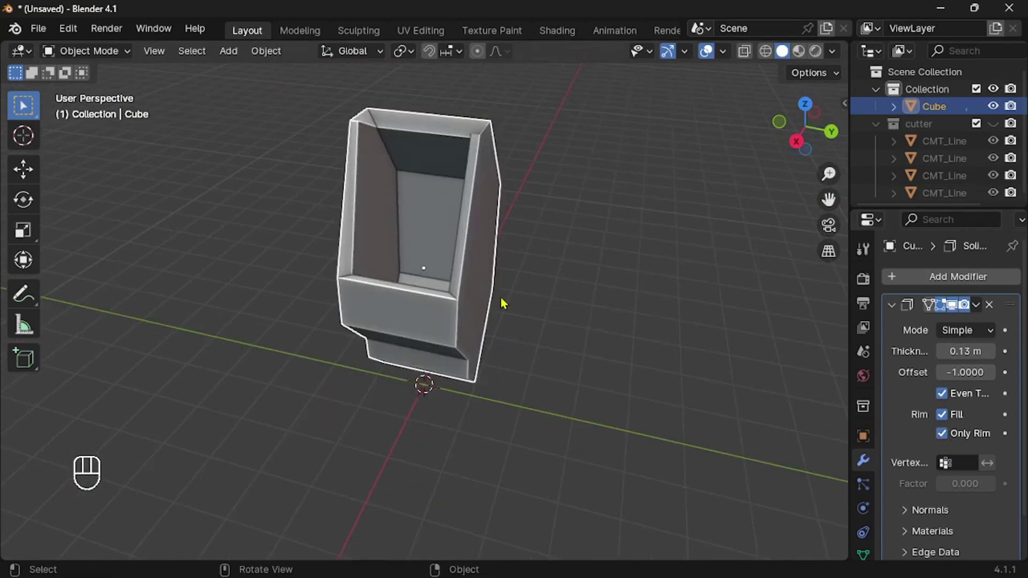
Step: Apply the body's scale with Ctrl+A
{"action": "key", "text": "ctrl+a"}
{"action": "left_click", "coordinate": [418, 325]}
{"action": "middle_click_drag", "start_coordinate": [419, 325], "coordinate": [397, 227]}
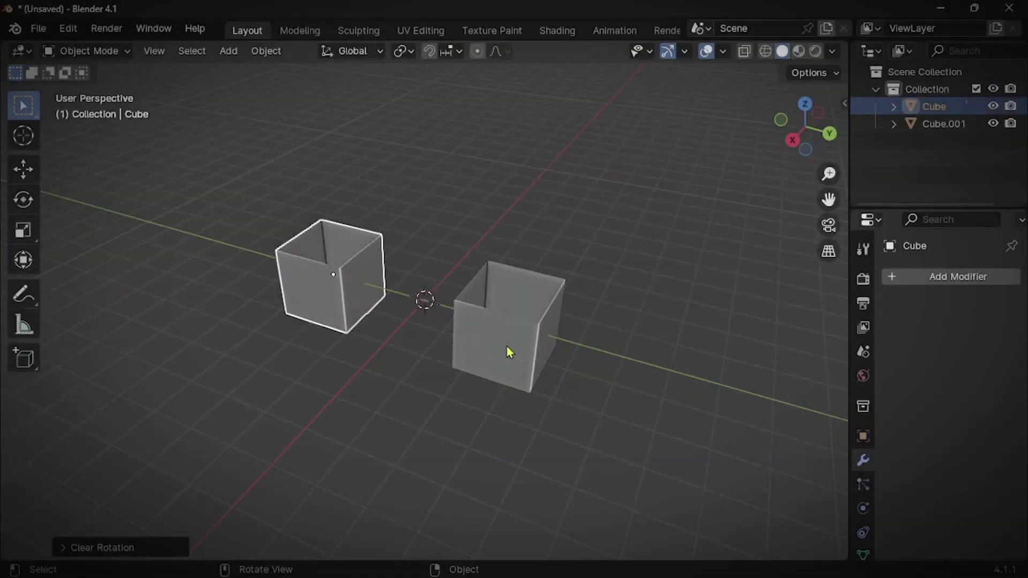
Step: Stretch both boxes along X and apply their scale
{"action": "left_click", "coordinate": [506, 346]}
{"action": "left_click", "coordinate": [349, 280], "text": "shift"}
{"action": "key", "text": "s"}
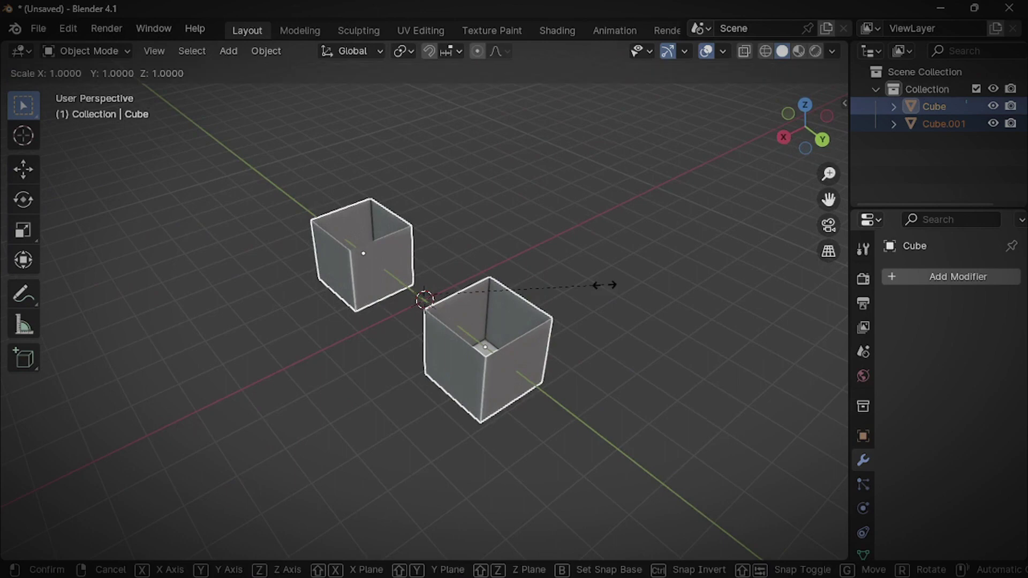
{"action": "key", "text": "x"}
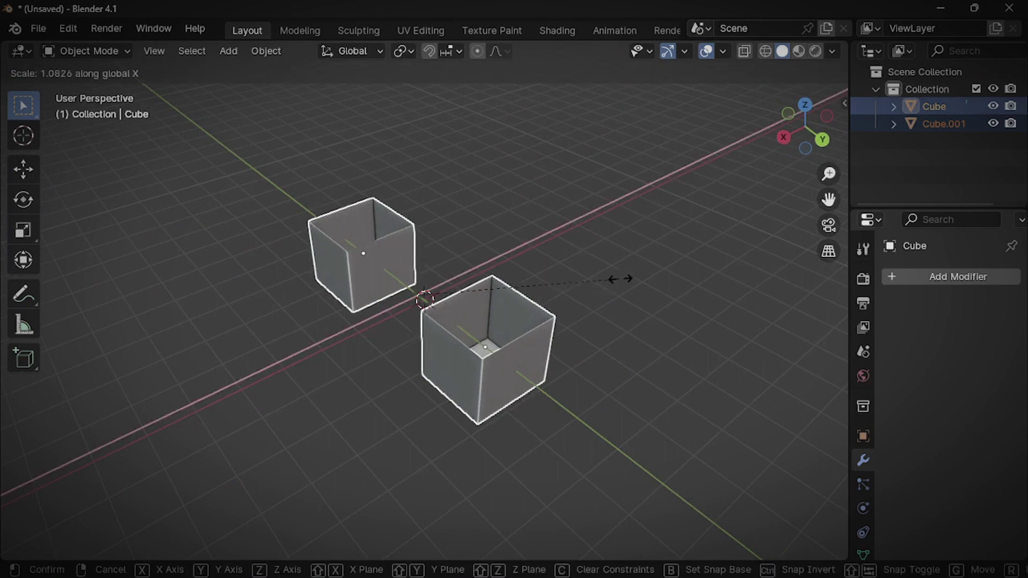
{"action": "key", "text": "Return"}
{"action": "middle_click_drag", "start_coordinate": [151, 158], "coordinate": [287, 344]}
{"action": "key", "text": "ctrl+a"}
{"action": "left_click", "coordinate": [255, 355]}
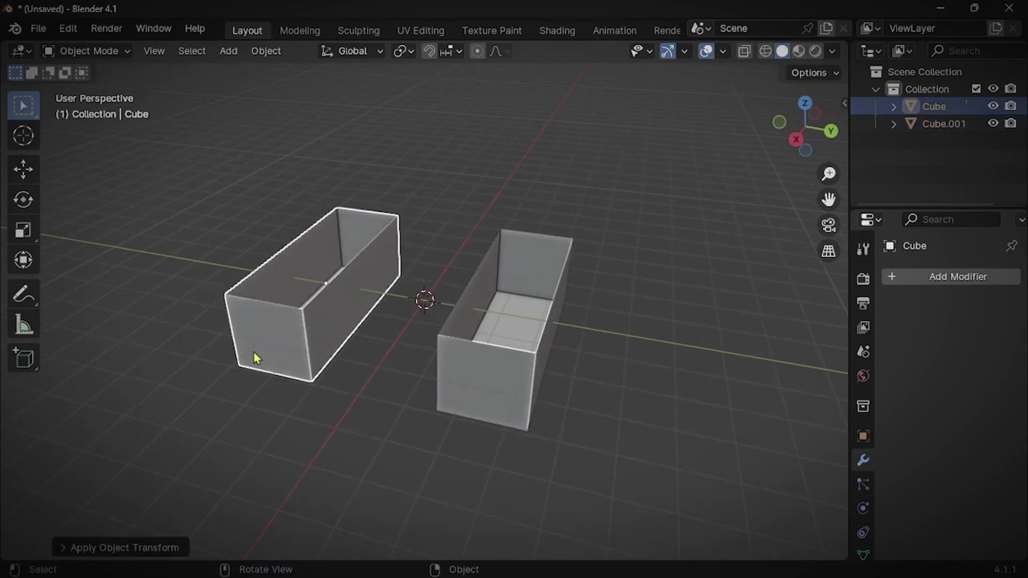
Step: Add Solidify modifiers to the boxes and thicken the left box's walls to 0.98 m
{"action": "left_click", "coordinate": [910, 276]}
{"action": "left_click", "coordinate": [642, 480]}
{"action": "middle_click_drag", "start_coordinate": [455, 386], "coordinate": [422, 374]}
{"action": "left_click", "coordinate": [498, 375]}
{"action": "left_click", "coordinate": [910, 276]}
{"action": "left_click", "coordinate": [701, 488]}
{"action": "middle_click_drag", "start_coordinate": [702, 375], "coordinate": [338, 280]}
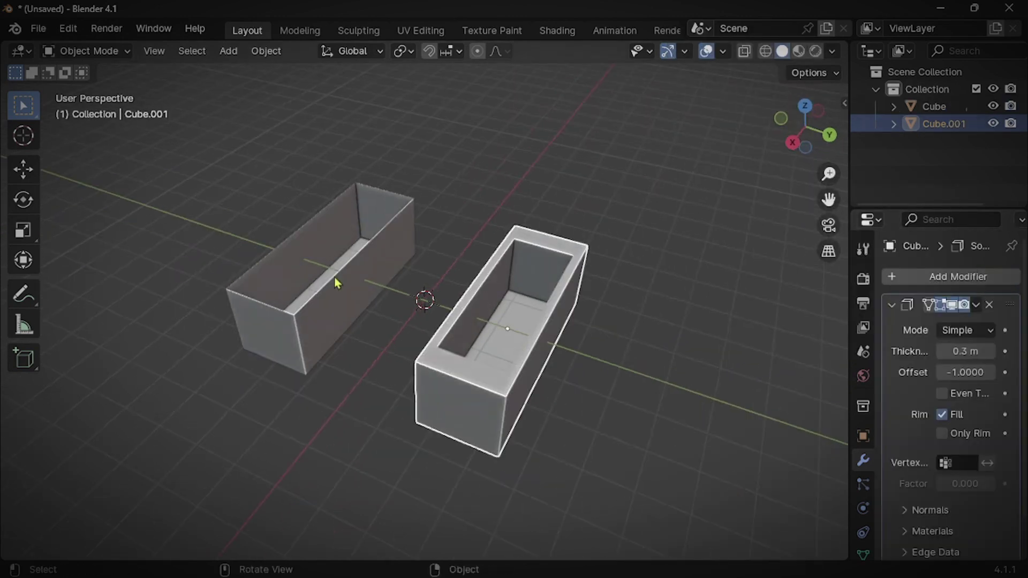
{"action": "left_click", "coordinate": [319, 276]}
{"action": "mouse_move", "coordinate": [965, 351]}
{"action": "left_mouse_down"}
{"action": "mouse_move", "coordinate": [1001, 352]}
{"action": "mouse_move", "coordinate": [985, 351]}
{"action": "left_mouse_up"}
Step: Scale the left box by 2.248 along Y, then apply the scale
{"action": "scroll", "coordinate": [585, 394], "scroll_direction": "down", "scroll_amount": 10}
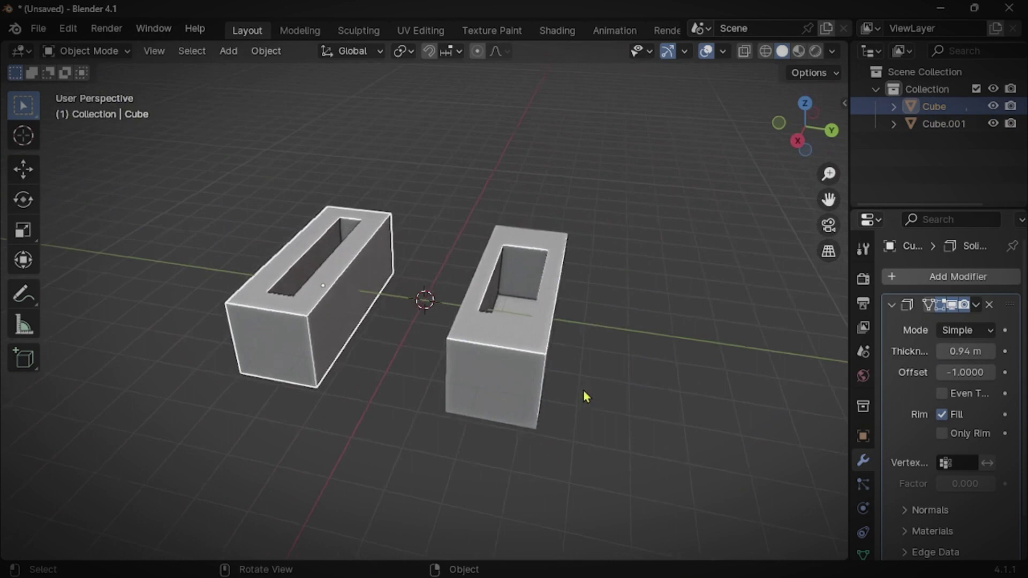
{"action": "key", "text": "n"}
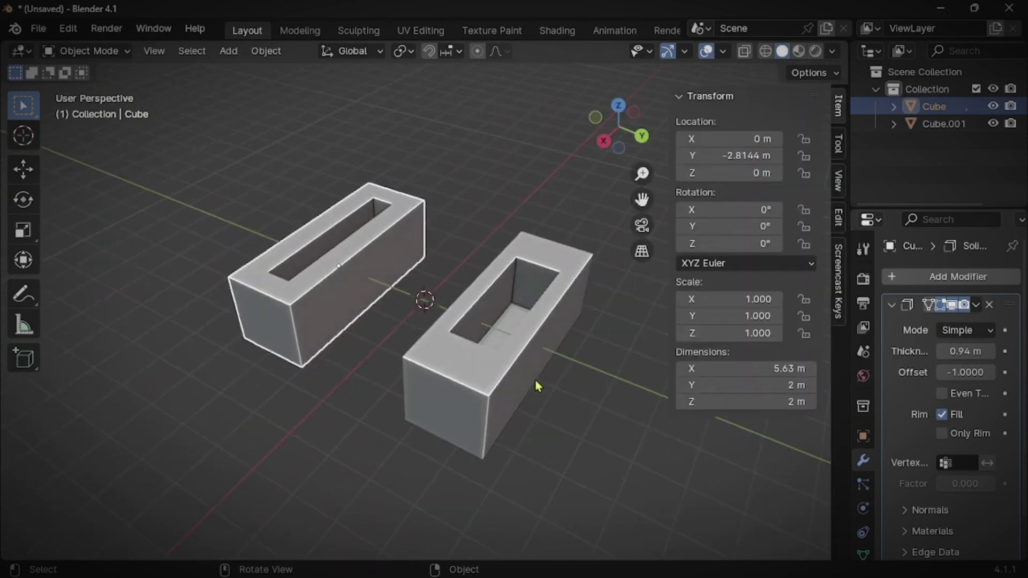
{"action": "left_click", "coordinate": [516, 340]}
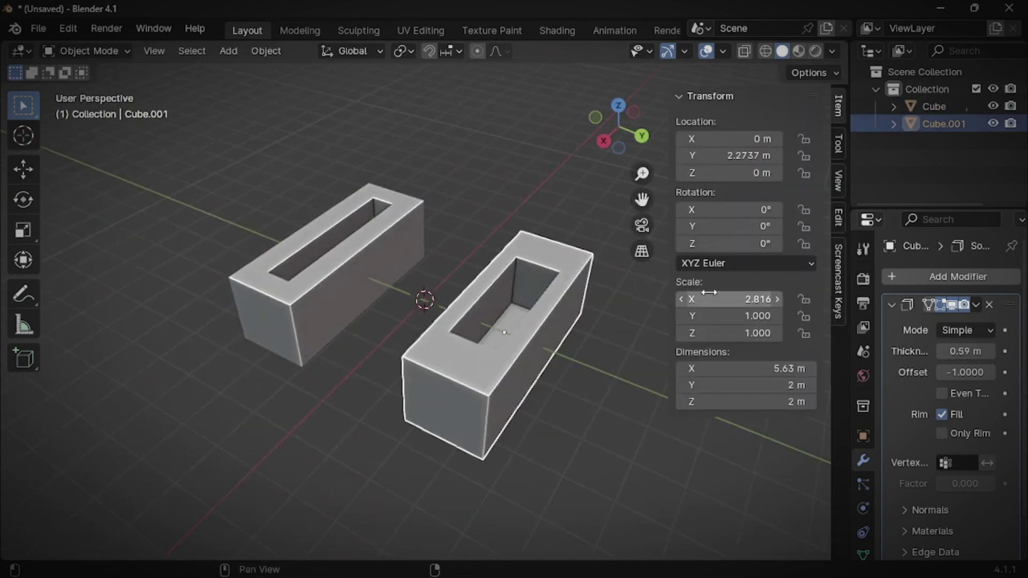
{"action": "left_click", "coordinate": [328, 250]}
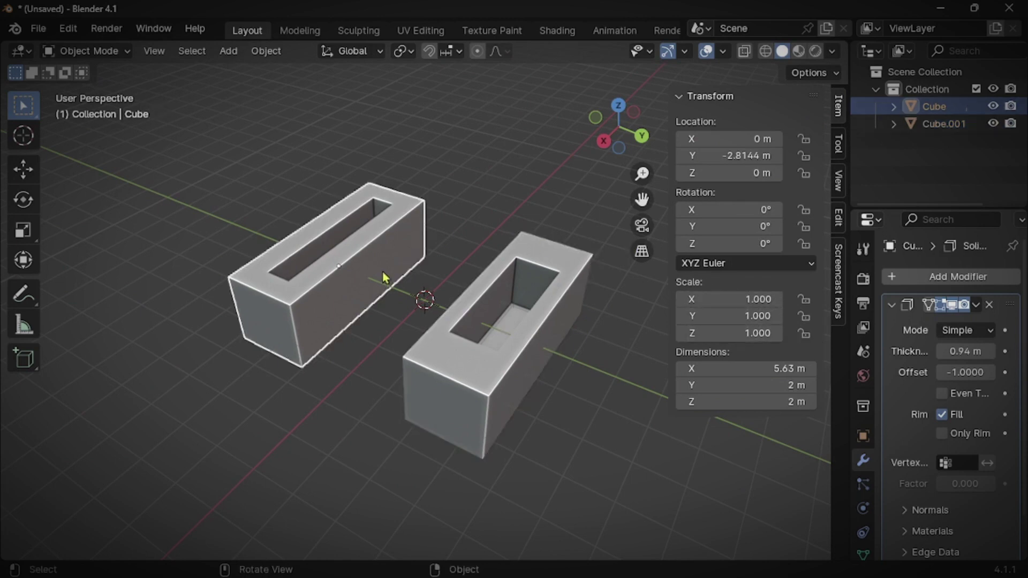
{"action": "key", "text": "s"}
{"action": "key", "text": "y"}
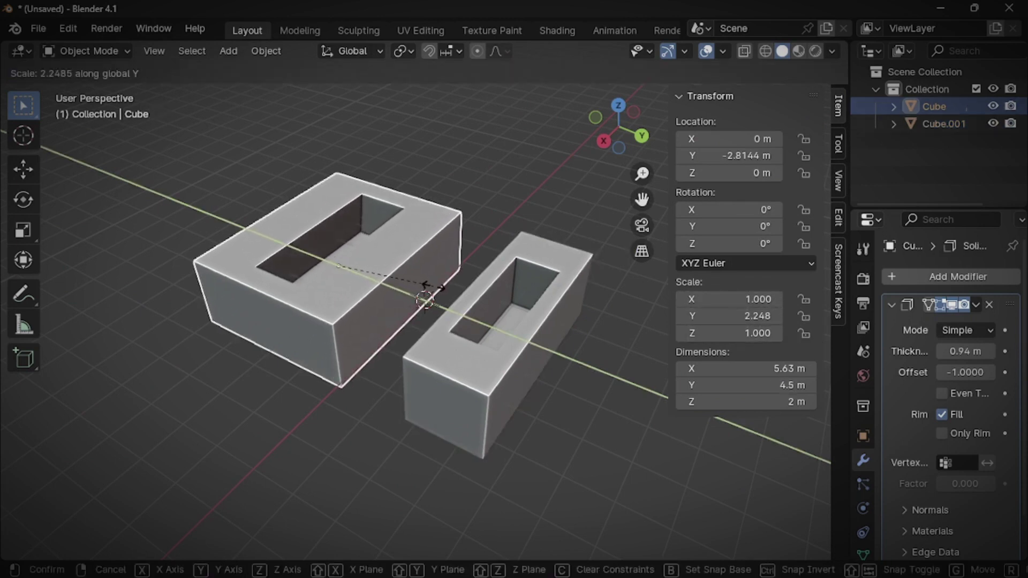
{"action": "left_click", "coordinate": [432, 288]}
{"action": "key", "text": "ctrl+a"}
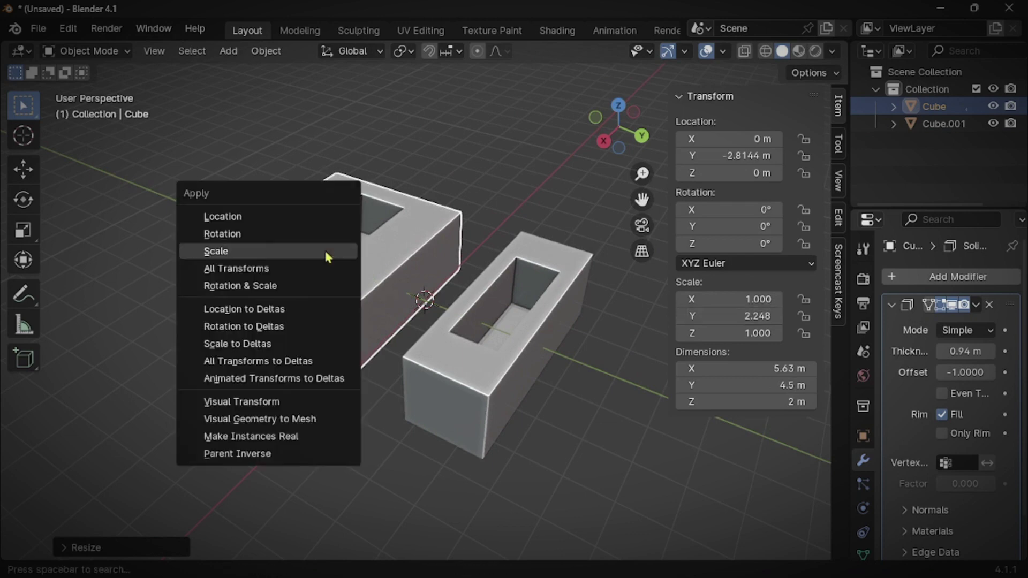
{"action": "left_click", "coordinate": [257, 250]}
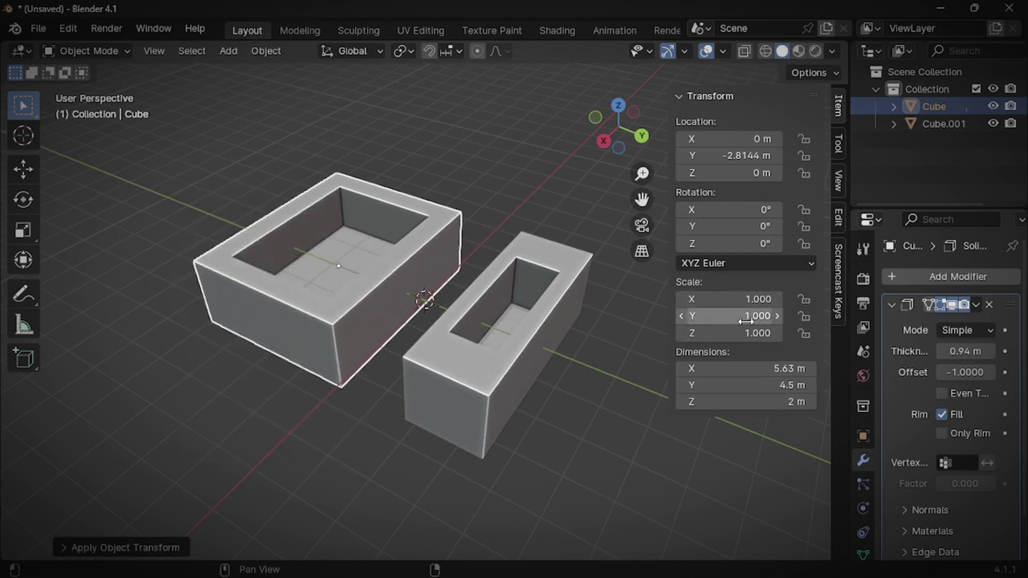
Step: Bevel the left hollow box's front right vertical edge with extra segments to round it
{"action": "middle_click_drag", "start_coordinate": [444, 324], "coordinate": [352, 323]}
{"action": "key", "text": "Tab"}
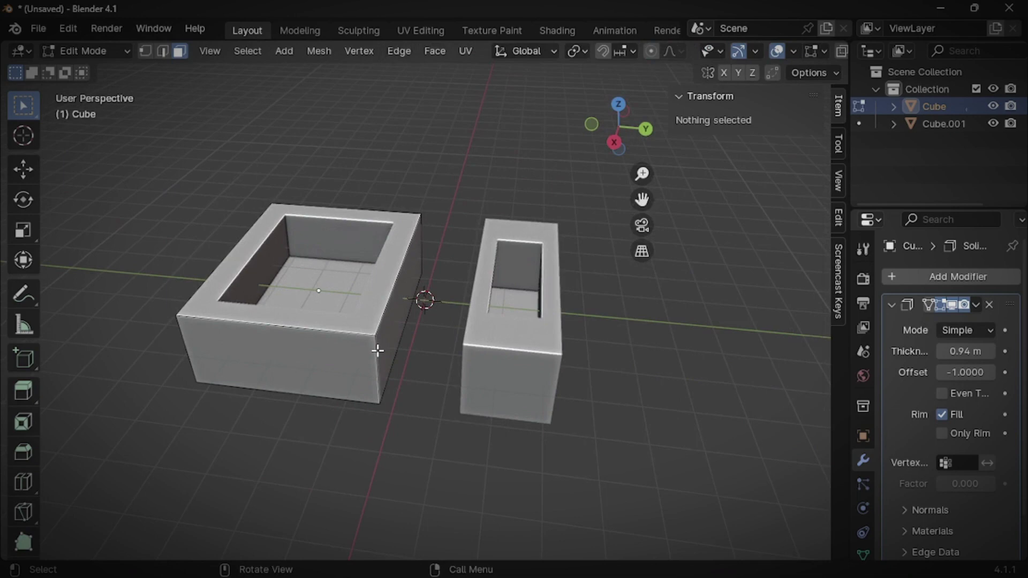
{"action": "key", "text": "a"}
{"action": "left_click", "coordinate": [314, 347]}
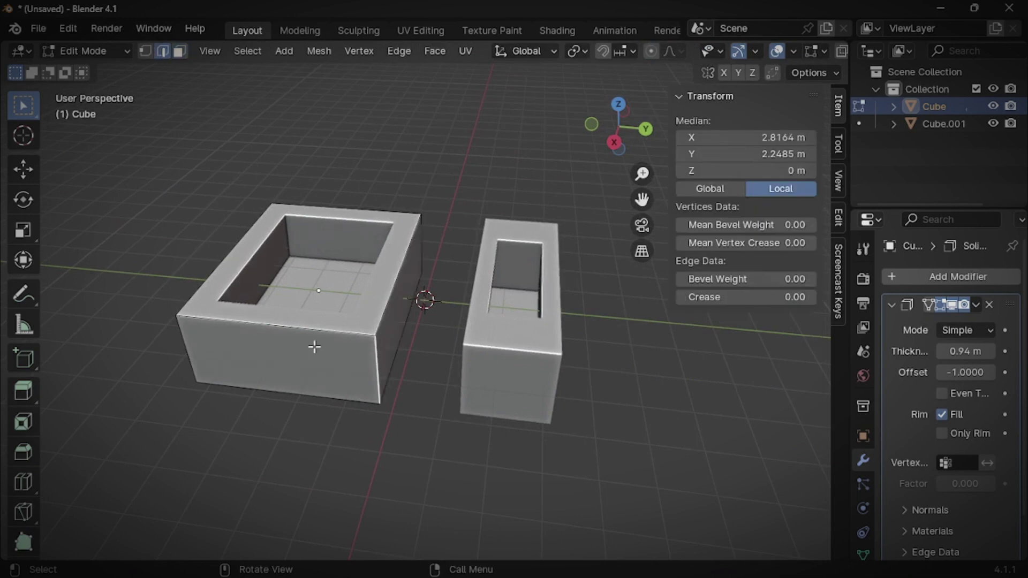
{"action": "key", "text": "ctrl+b"}
{"action": "scroll", "coordinate": [401, 335], "scroll_direction": "up", "scroll_amount": 9}
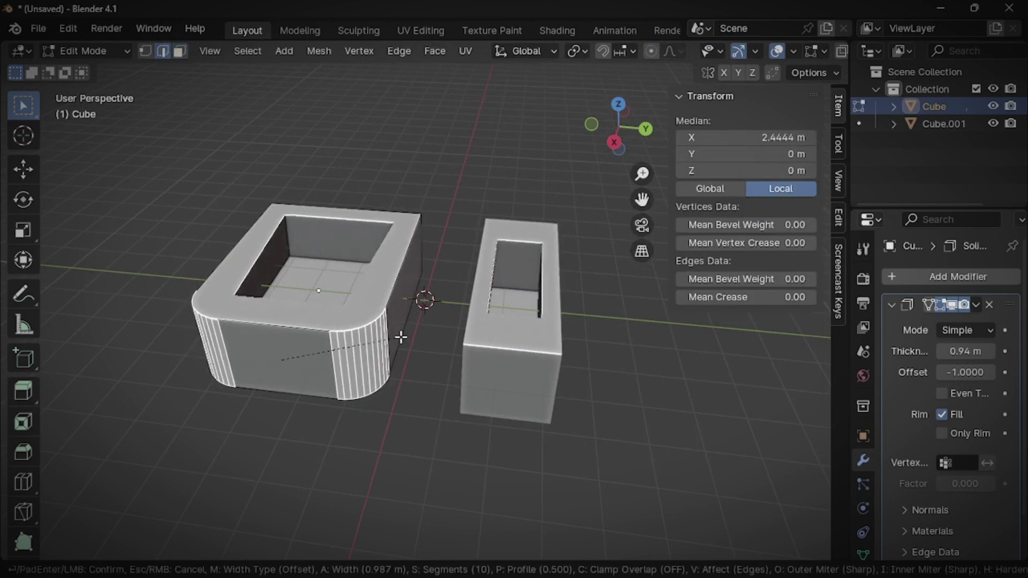
{"action": "left_click", "coordinate": [429, 329]}
{"action": "key", "text": "Tab"}
Step: Stretch the right hollow box along Y to 3.68 m
{"action": "key", "text": "Tab"}
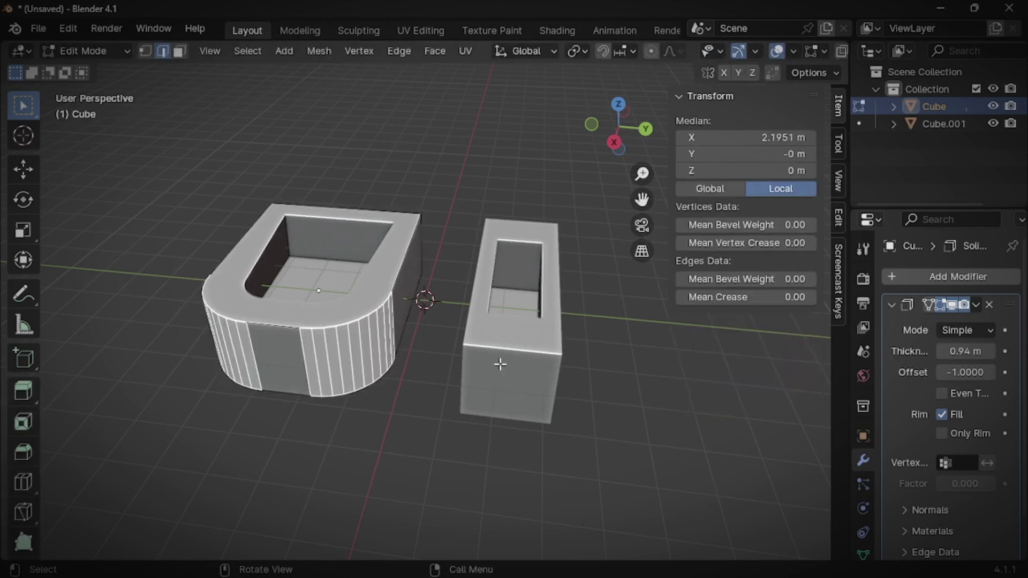
{"action": "key", "text": "Tab"}
{"action": "left_click", "coordinate": [505, 370]}
{"action": "key", "text": "s"}
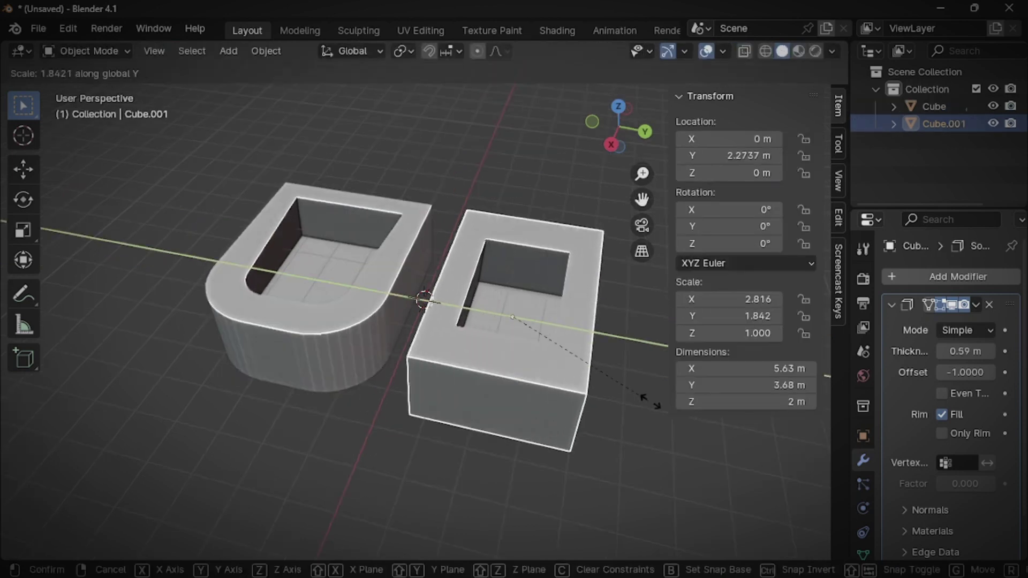
{"action": "left_click", "coordinate": [666, 407]}
Step: Bevel a vertical corner edge of the right box to round it
{"action": "key", "text": "Tab"}
{"action": "left_click", "coordinate": [459, 386]}
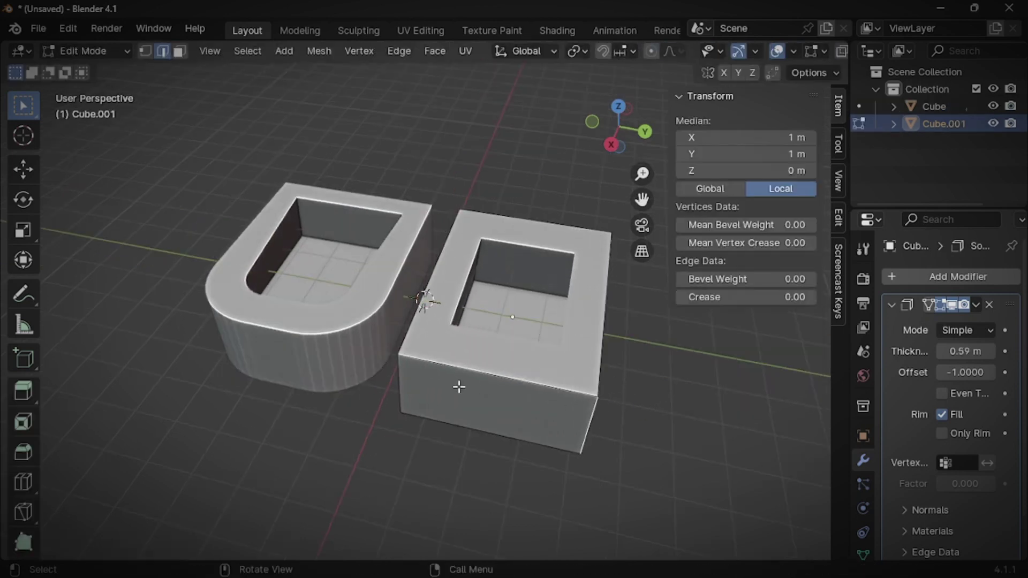
{"action": "middle_click_drag", "start_coordinate": [424, 385], "coordinate": [660, 473]}
{"action": "key", "text": "ctrl+b"}
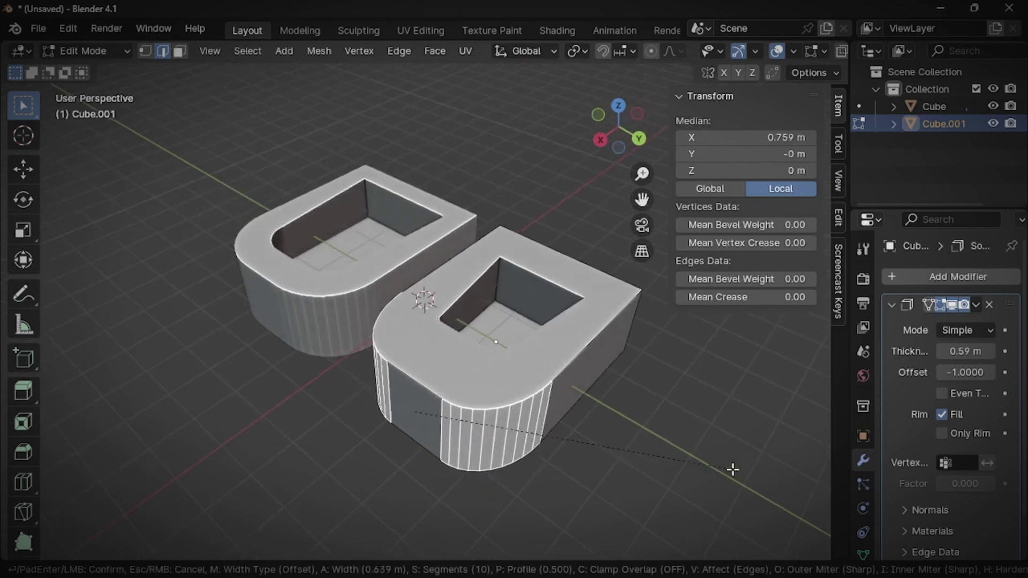
{"action": "left_click", "coordinate": [750, 467]}
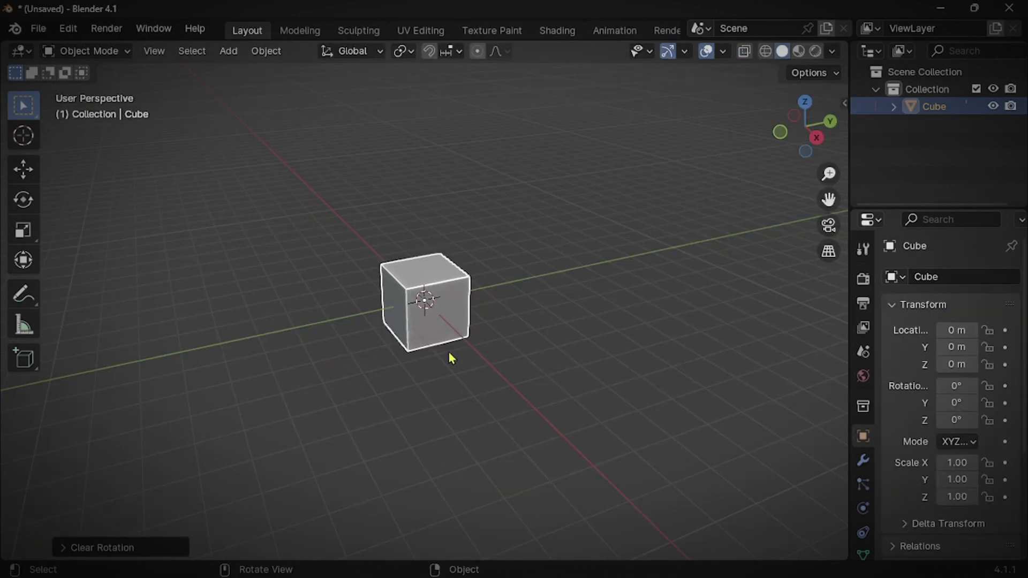
Step: Add a Bevel modifier to the new cube from Modifier Properties
{"action": "middle_click_drag", "start_coordinate": [450, 354], "coordinate": [461, 359]}
{"action": "middle_click_drag", "start_coordinate": [565, 297], "coordinate": [445, 295]}
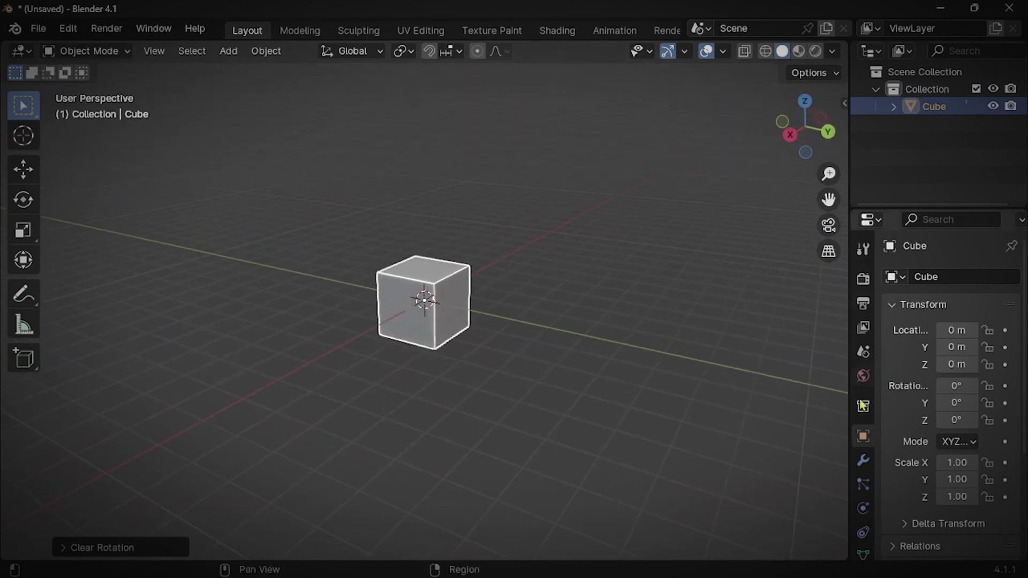
{"action": "left_click", "coordinate": [864, 461]}
{"action": "left_click", "coordinate": [916, 279]}
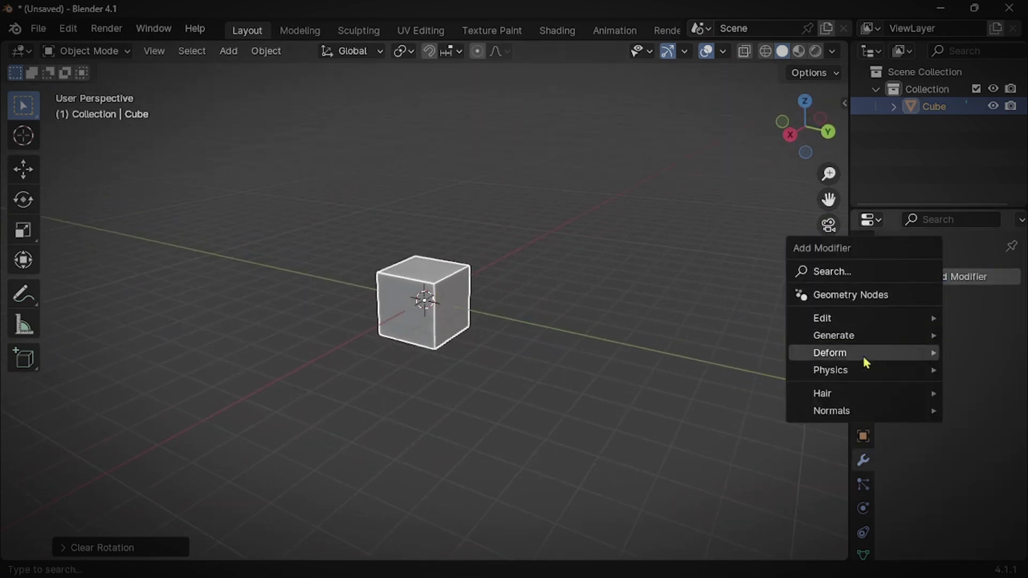
{"action": "mouse_move", "coordinate": [850, 342]}
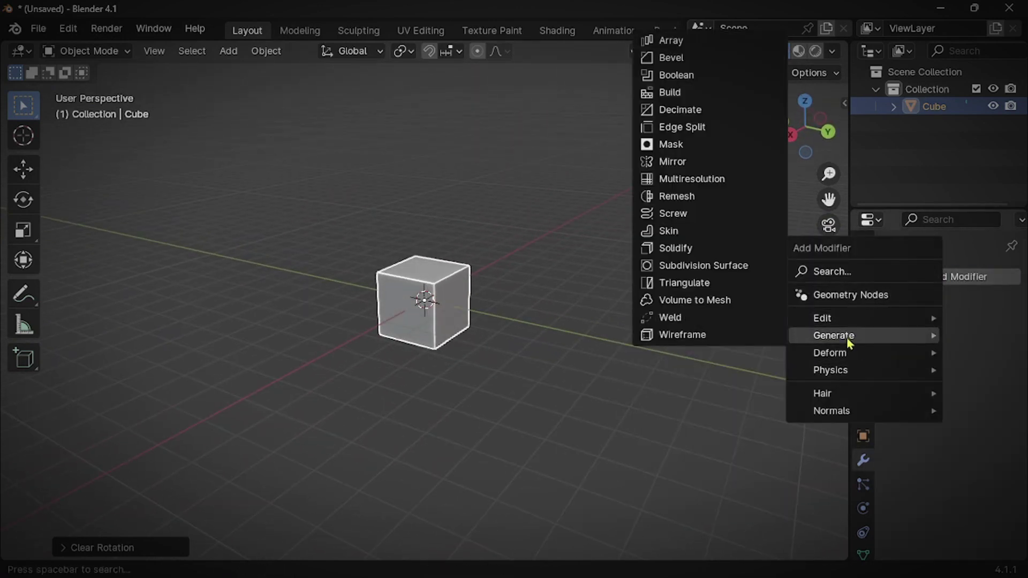
{"action": "left_click", "coordinate": [723, 62]}
Step: Set the bevel to 0.15 m with 4 segments and hide its effect in the viewport
{"action": "scroll", "coordinate": [626, 257], "scroll_direction": "up", "scroll_amount": 4}
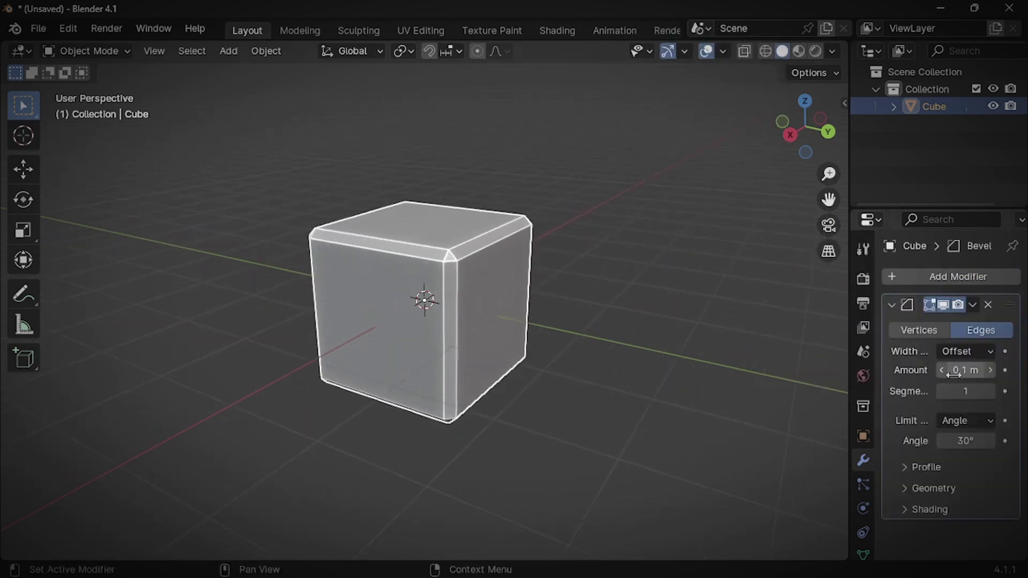
{"action": "left_click_drag", "start_coordinate": [965, 391], "coordinate": [971, 370]}
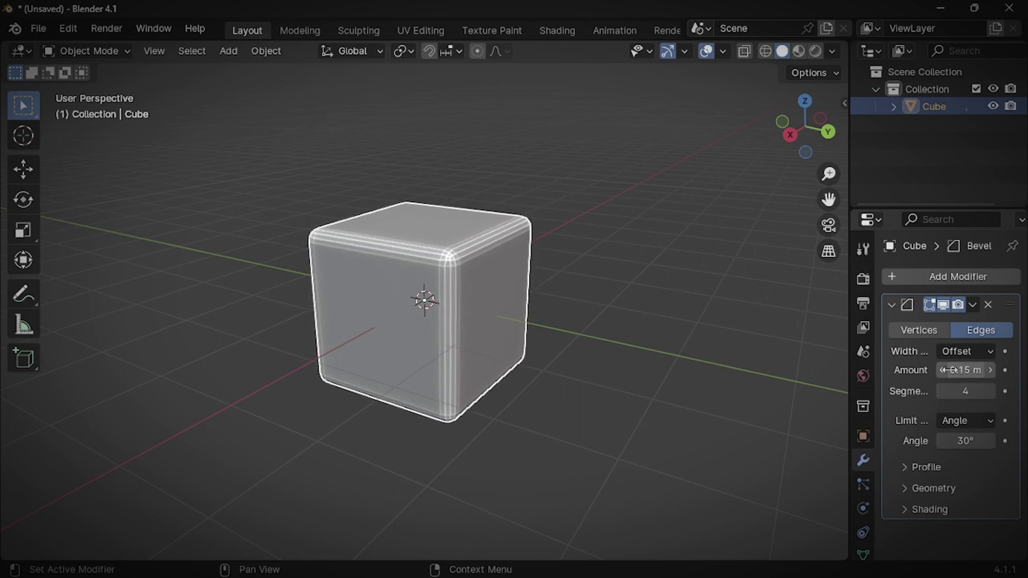
{"action": "left_click", "coordinate": [943, 305]}
Step: Bevel the cube's front vertical edge to about 1.27 m wide with 75 segments
{"action": "key", "text": "Tab"}
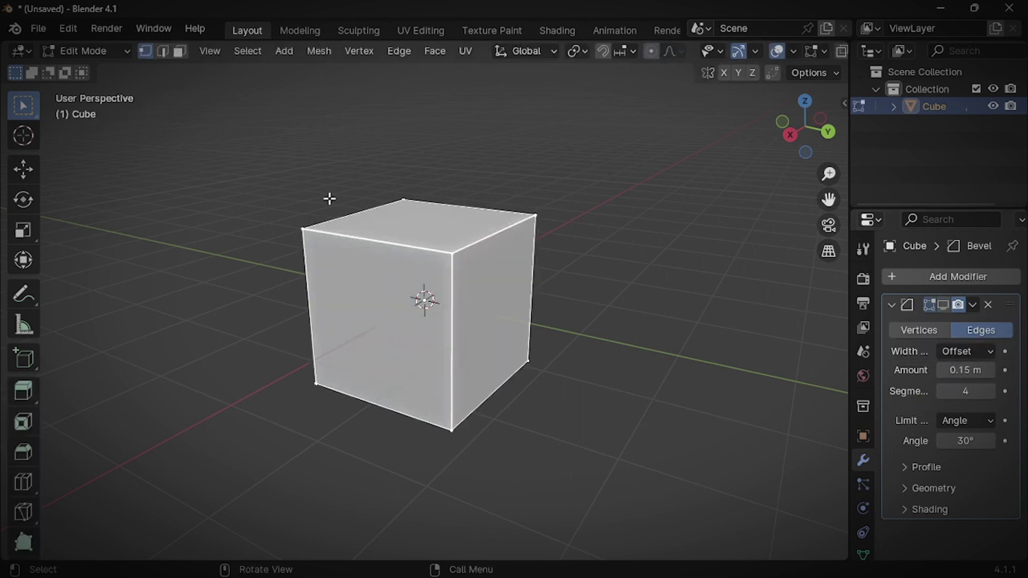
{"action": "left_click", "coordinate": [467, 293]}
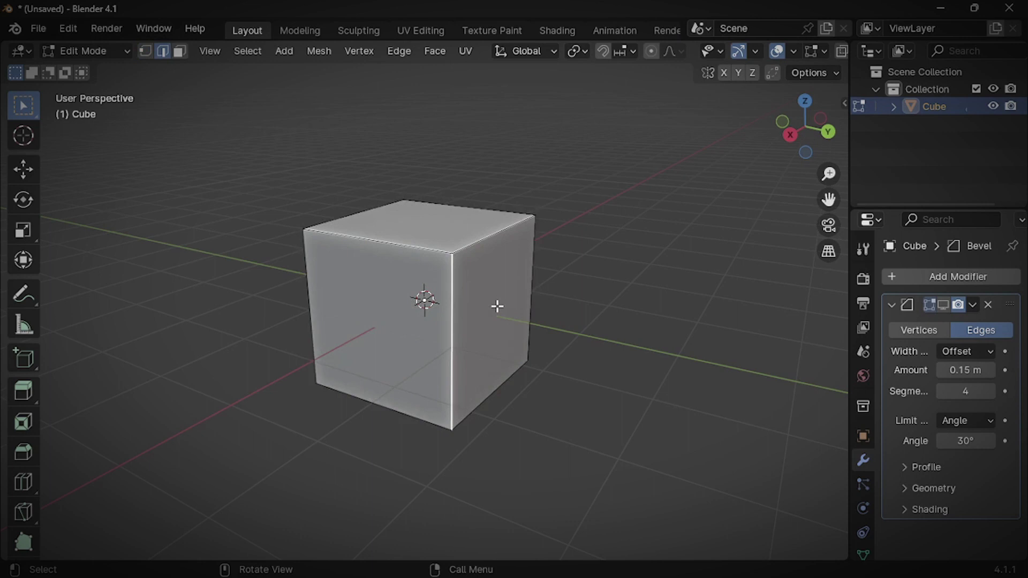
{"action": "key", "text": "ctrl+b"}
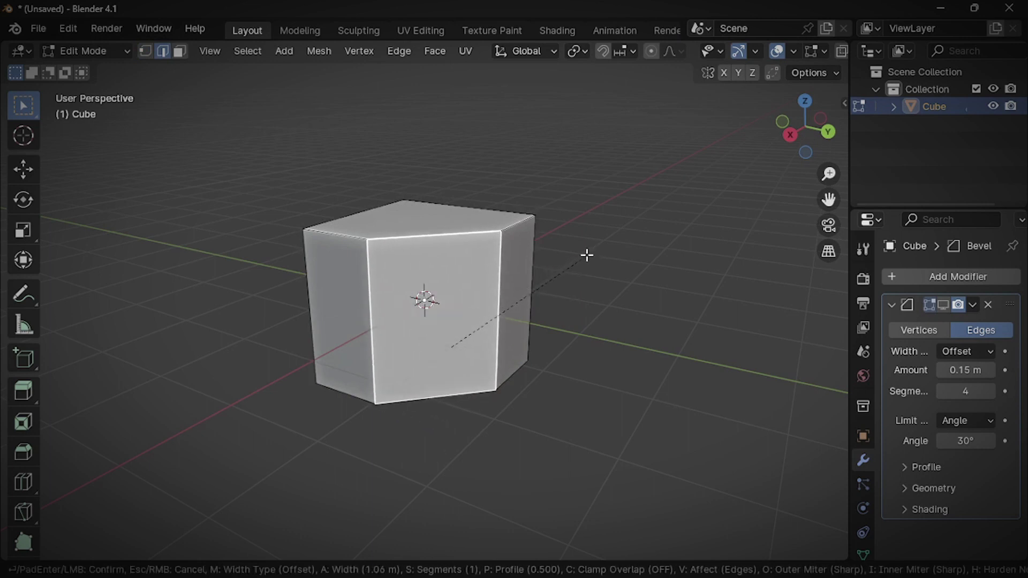
{"action": "scroll", "coordinate": [584, 255], "scroll_direction": "up", "scroll_amount": 14}
{"action": "scroll", "coordinate": [584, 256], "scroll_direction": "up", "scroll_amount": 20}
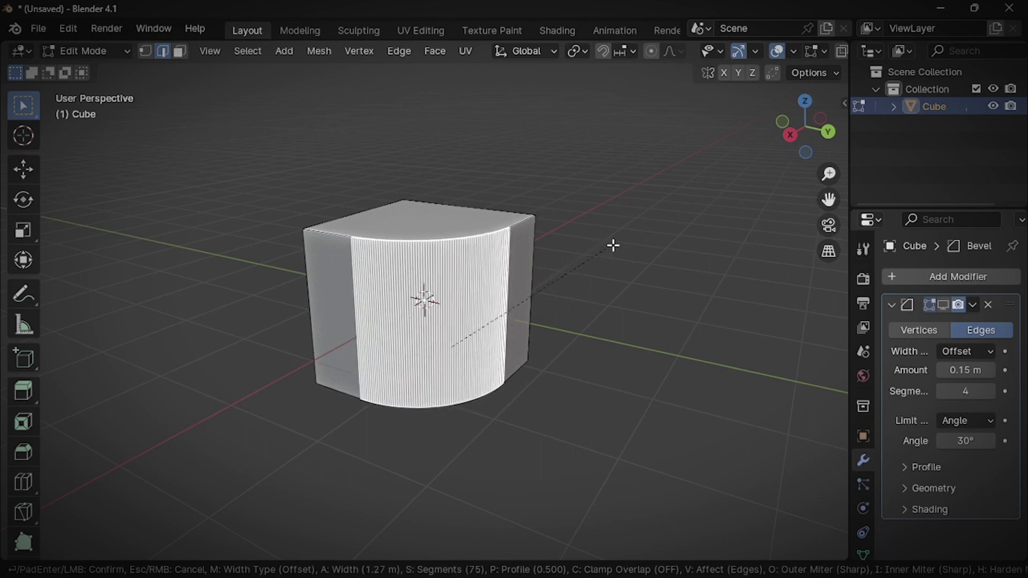
Step: Finish the wide front-edge bevel, then bevel another shell edge with extra segments
{"action": "left_click", "coordinate": [634, 236]}
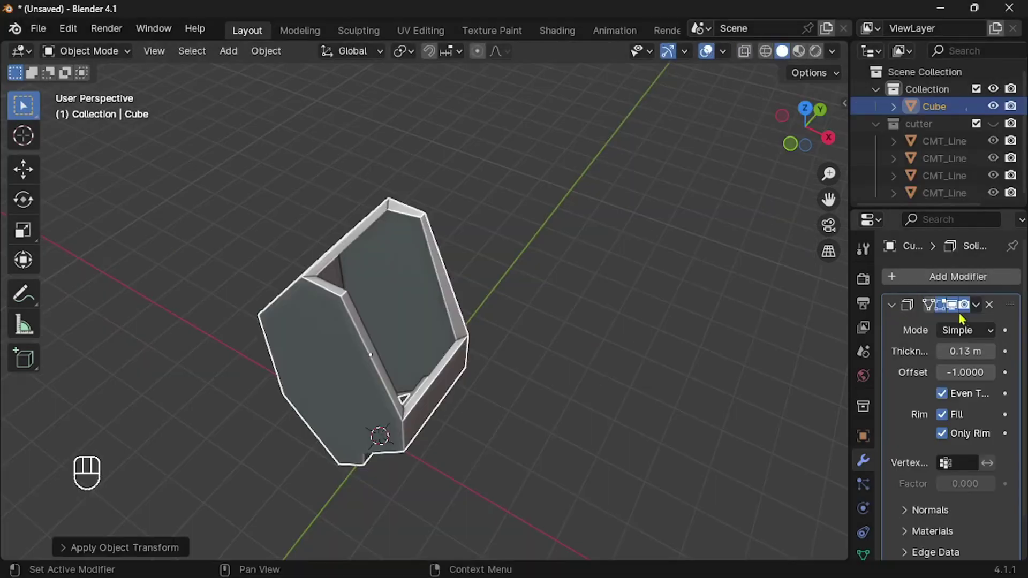
{"action": "key", "text": "Tab"}
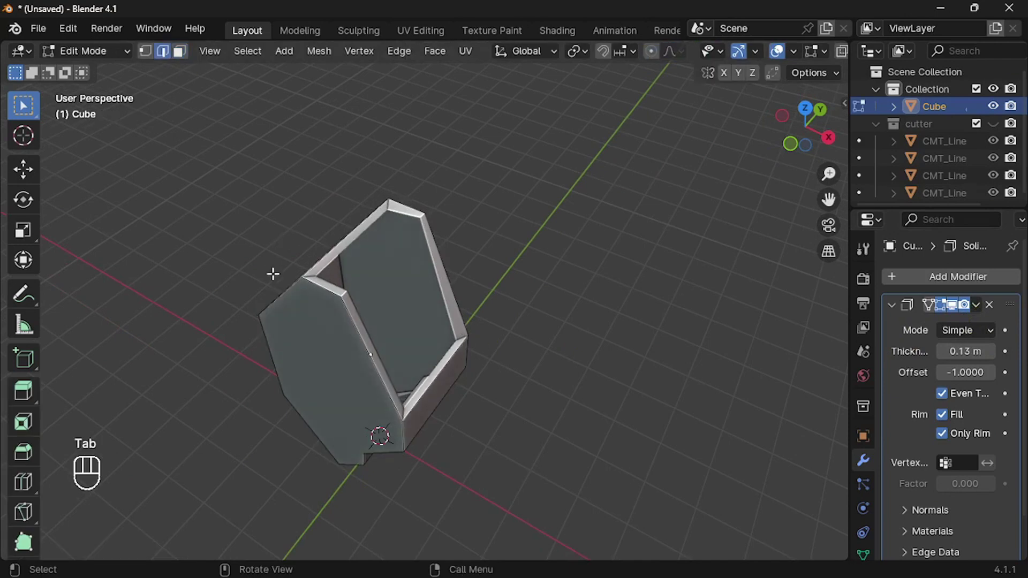
{"action": "middle_click_drag", "start_coordinate": [289, 302], "coordinate": [277, 364]}
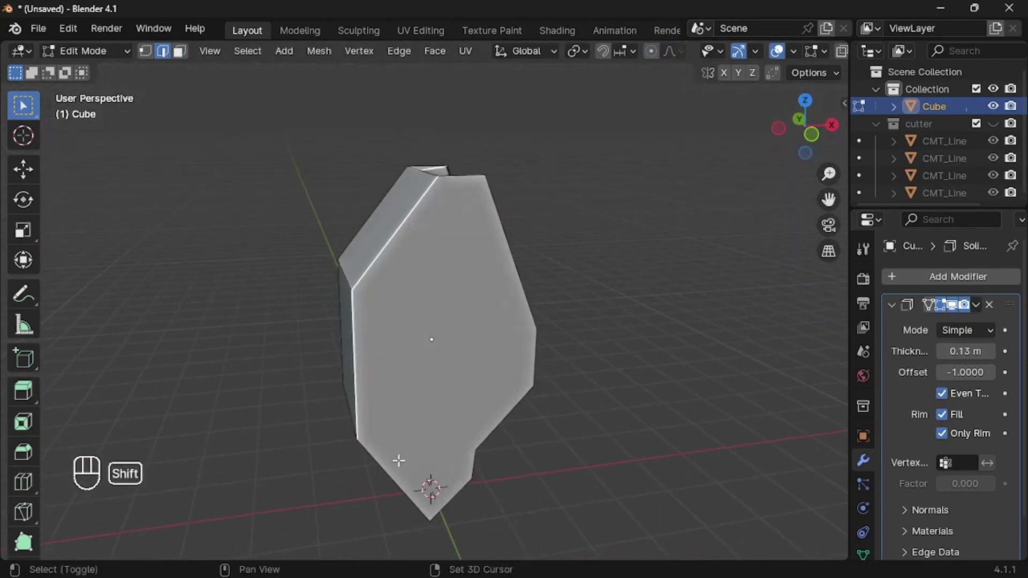
{"action": "middle_click_drag", "start_coordinate": [399, 460], "coordinate": [468, 452]}
{"action": "key", "text": "ctrl+b"}
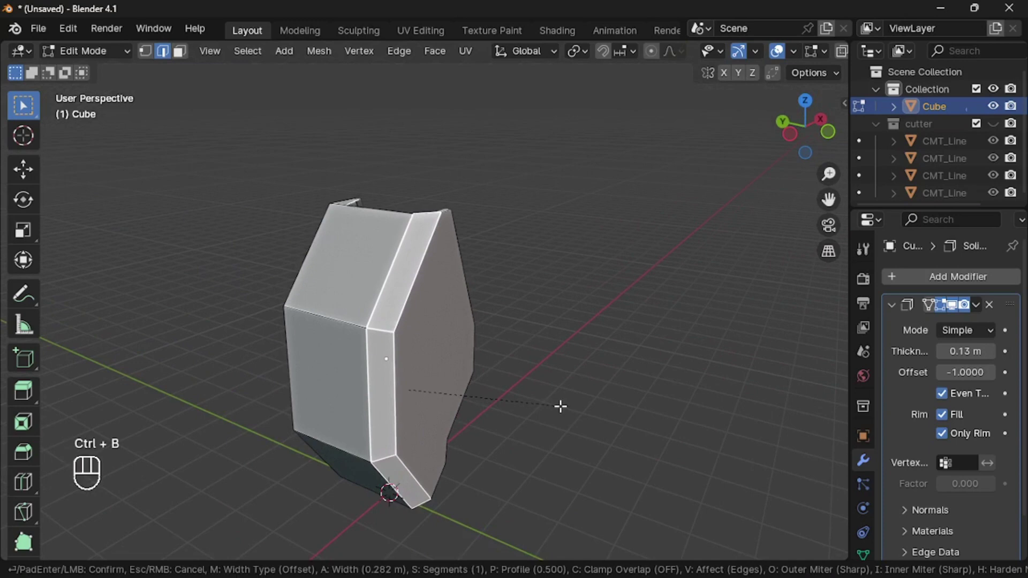
{"action": "scroll", "coordinate": [568, 405], "scroll_direction": "up", "scroll_amount": 1}
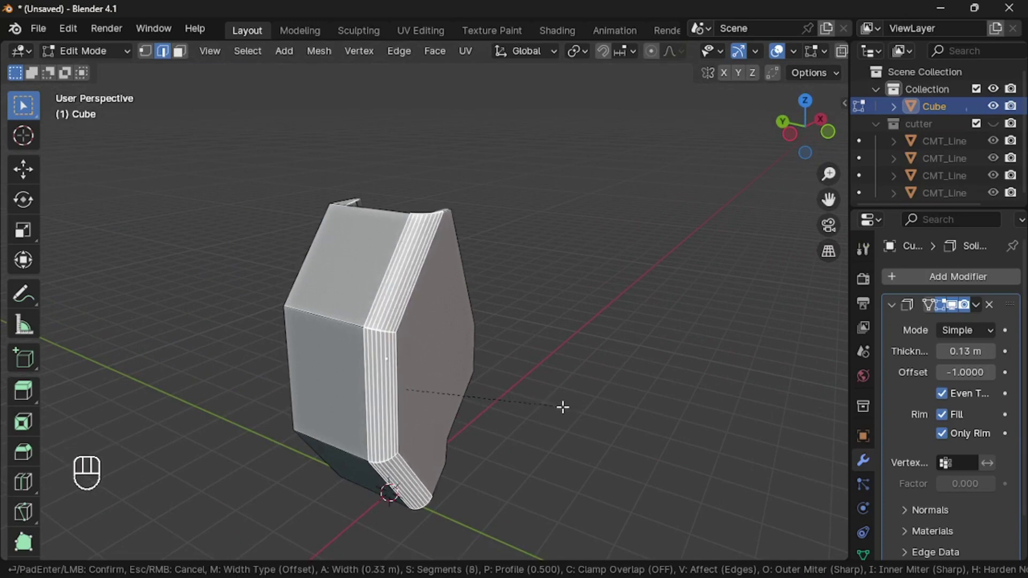
{"action": "left_click", "coordinate": [563, 406]}
Step: Bevel further shell edges, including the lower band
{"action": "middle_click_drag", "start_coordinate": [563, 407], "coordinate": [401, 408]}
{"action": "key", "text": "ctrl+b"}
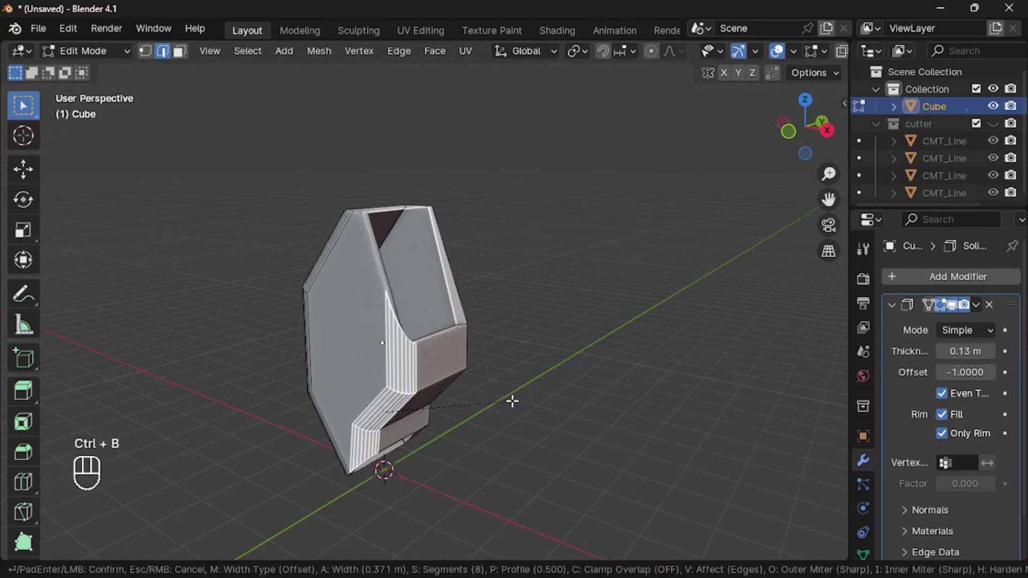
{"action": "left_click", "coordinate": [513, 401]}
{"action": "middle_click_drag", "start_coordinate": [507, 401], "coordinate": [354, 373]}
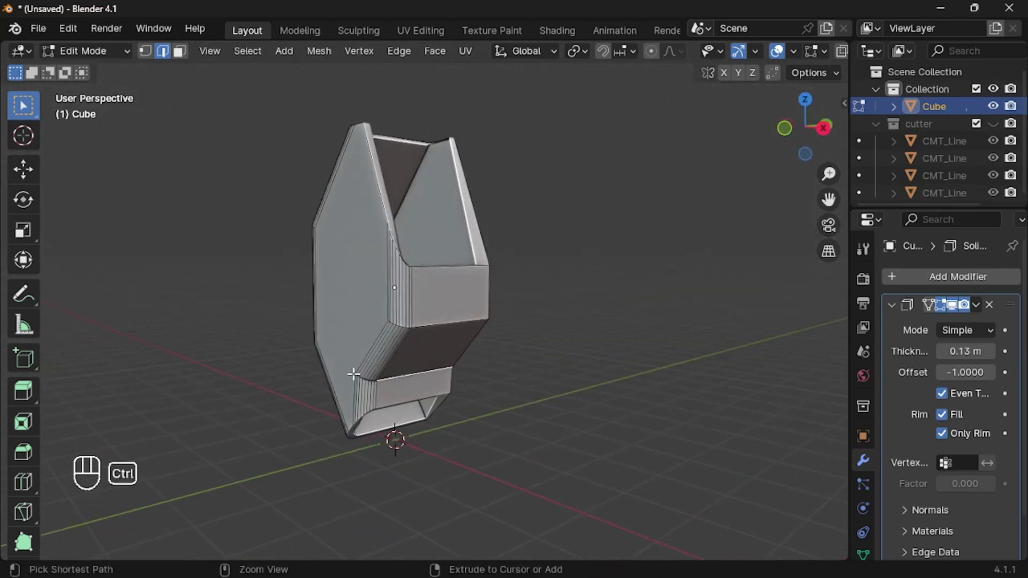
{"action": "key", "text": "ctrl+b"}
{"action": "left_click", "coordinate": [461, 338]}
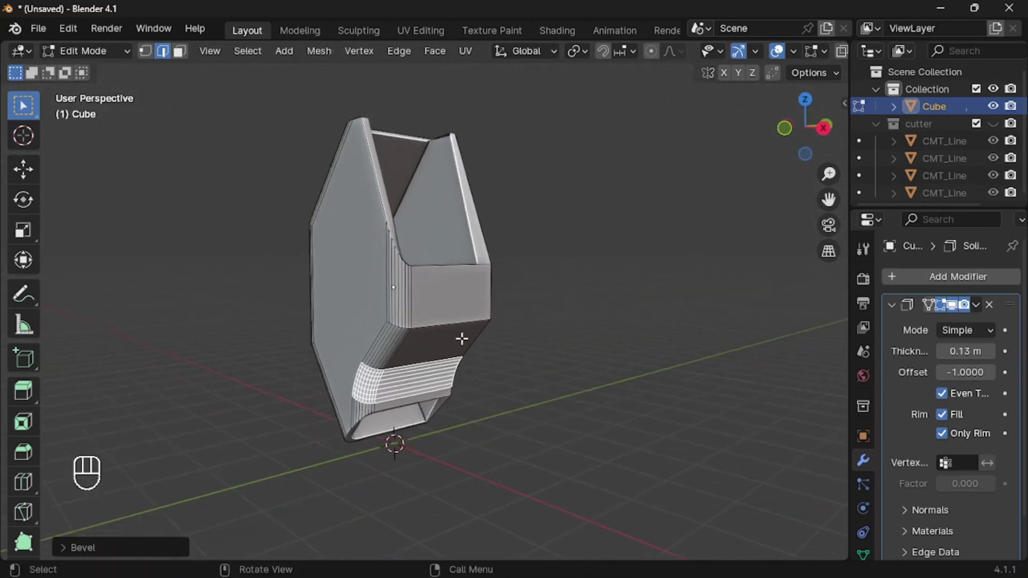
{"action": "key", "text": "ctrl+b"}
{"action": "left_click", "coordinate": [495, 301]}
Step: Bevel the front face's top edge loop and return to Object Mode
{"action": "middle_click_drag", "start_coordinate": [495, 300], "coordinate": [344, 390]}
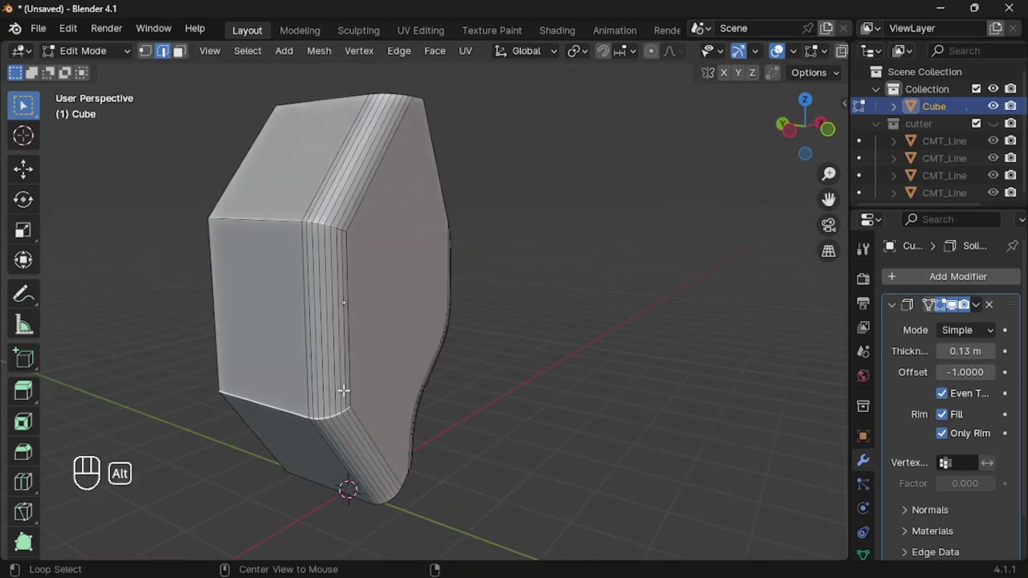
{"action": "left_click", "coordinate": [278, 225], "text": "alt+shift"}
{"action": "key", "text": "ctrl+b"}
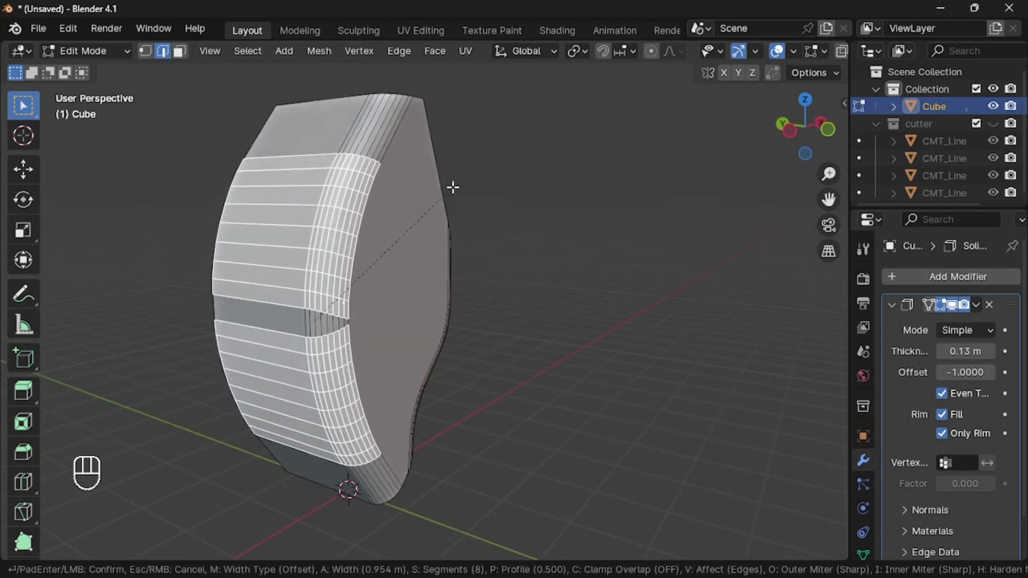
{"action": "left_click", "coordinate": [449, 188]}
{"action": "scroll", "coordinate": [448, 189], "scroll_direction": "down", "scroll_amount": 3}
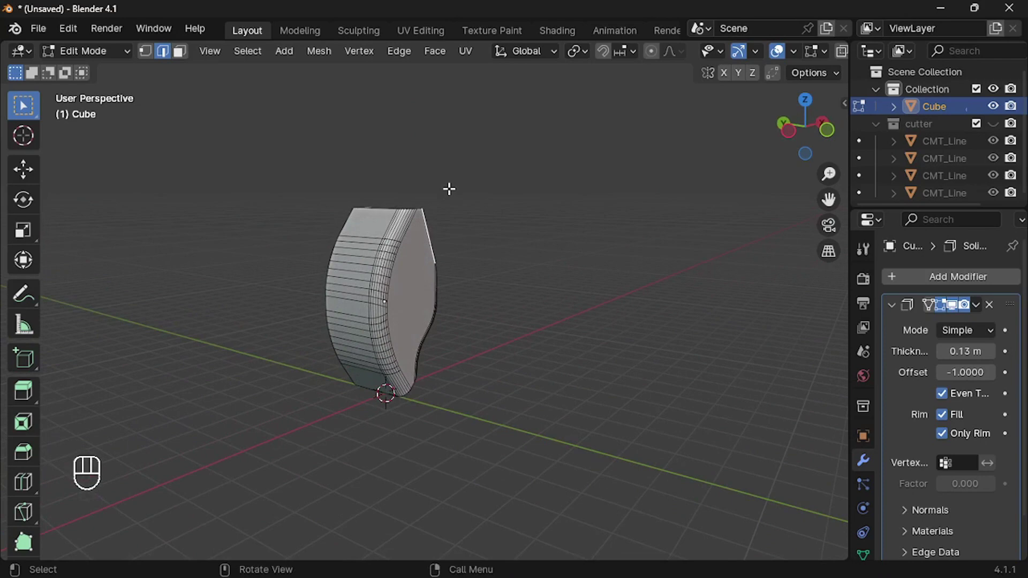
{"action": "key", "text": "Tab"}
Step: Shade the shell smooth by angle and lower the smoothing angle threshold
{"action": "middle_click_drag", "start_coordinate": [486, 263], "coordinate": [488, 290]}
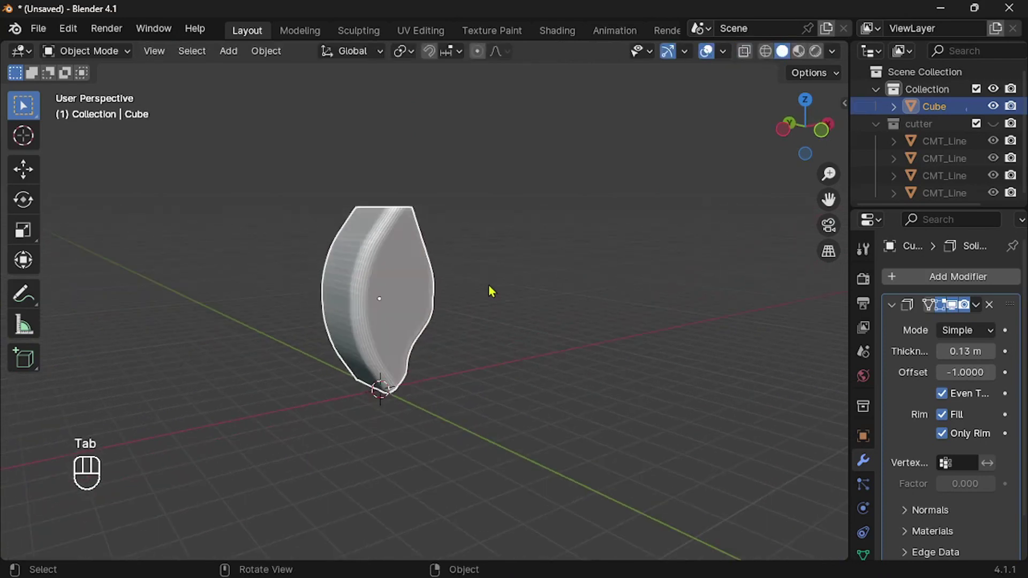
{"action": "right_click", "coordinate": [487, 290]}
{"action": "left_click", "coordinate": [443, 258]}
{"action": "middle_click_drag", "start_coordinate": [443, 266], "coordinate": [445, 267]}
{"action": "right_click", "coordinate": [390, 259]}
{"action": "left_click", "coordinate": [390, 259]}
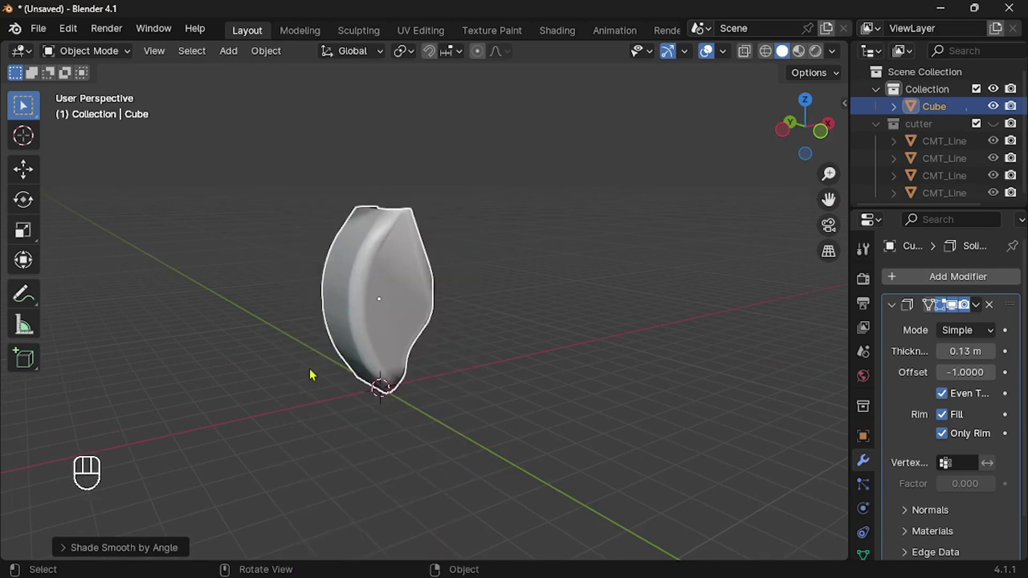
{"action": "left_click", "coordinate": [159, 548]}
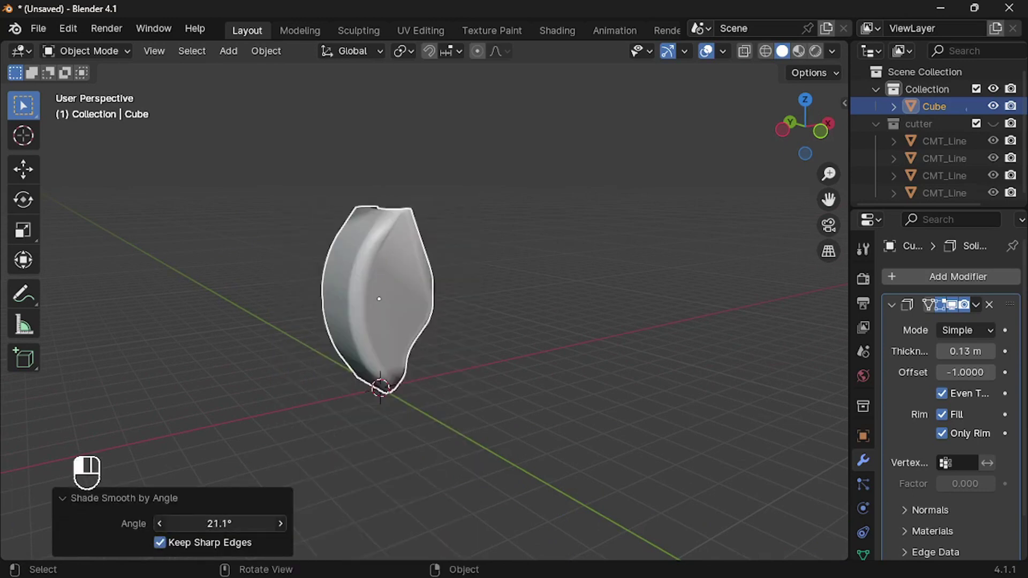
{"action": "left_click_drag", "start_coordinate": [219, 523], "coordinate": [204, 524]}
Step: Undo the extra shading changes and apply the Solidify modifier permanently
{"action": "right_click", "coordinate": [374, 256]}
{"action": "left_click", "coordinate": [631, 395]}
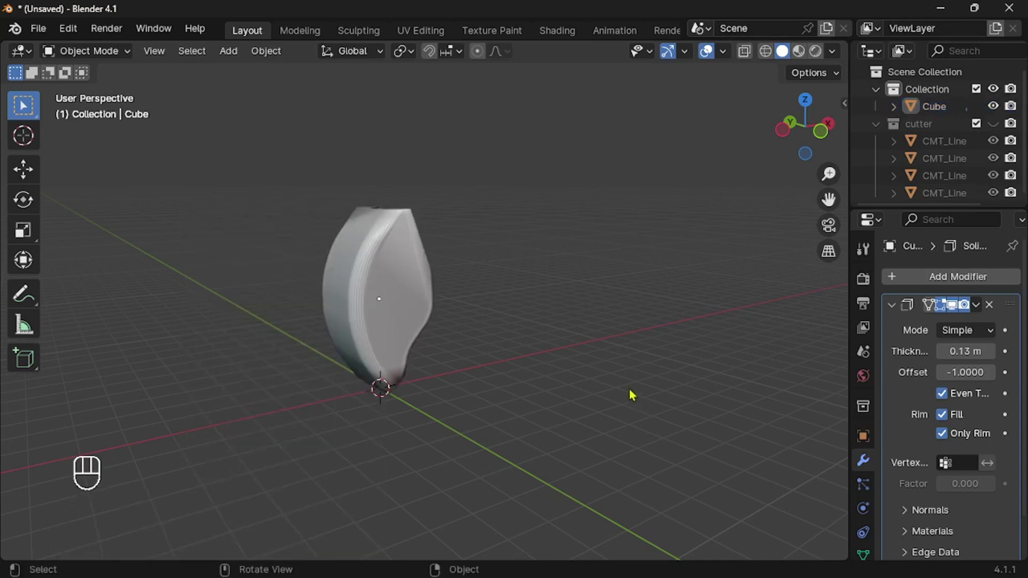
{"action": "key", "text": "ctrl+z"}
{"action": "key", "text": "ctrl+z"}
{"action": "key", "text": "ctrl+z"}
{"action": "left_click", "coordinate": [977, 305]}
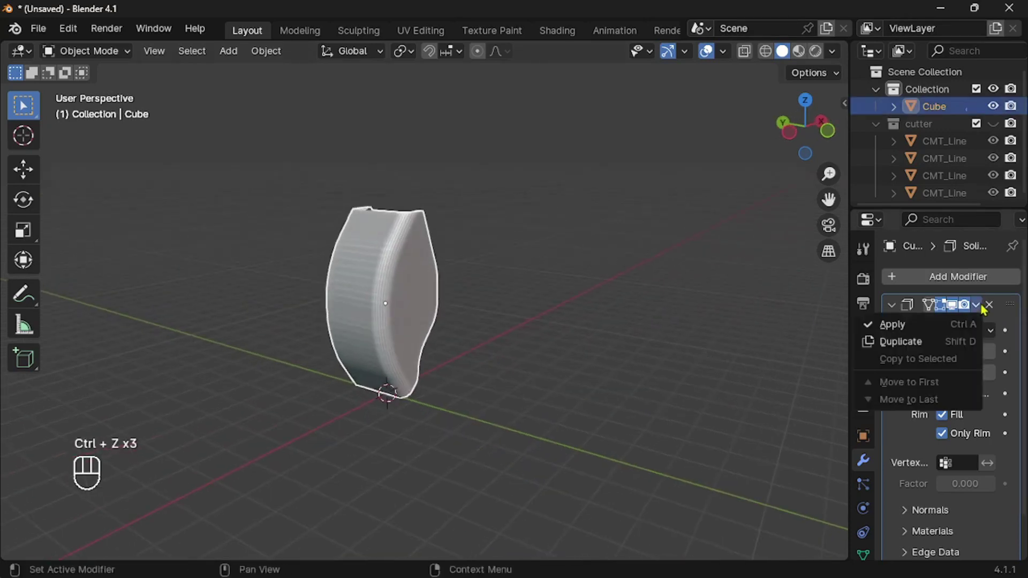
{"action": "left_click", "coordinate": [942, 325]}
{"action": "middle_click_drag", "start_coordinate": [342, 299], "coordinate": [516, 335]}
Step: Bevel the shell's rim edges in Edit Mode
{"action": "key", "text": "Tab"}
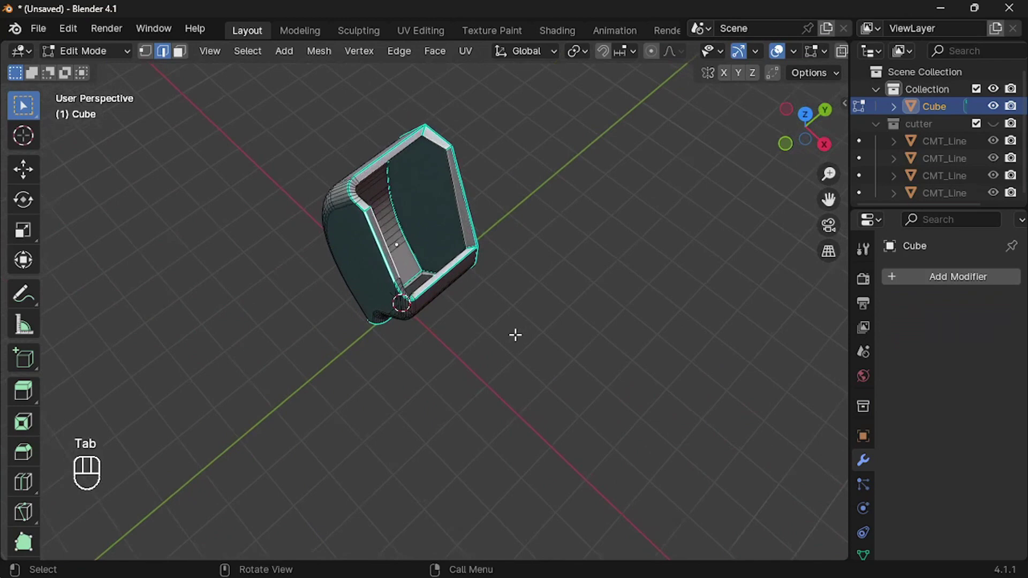
{"action": "scroll", "coordinate": [324, 134], "scroll_direction": "up", "scroll_amount": 4}
{"action": "middle_click_drag", "start_coordinate": [398, 200], "coordinate": [423, 216]}
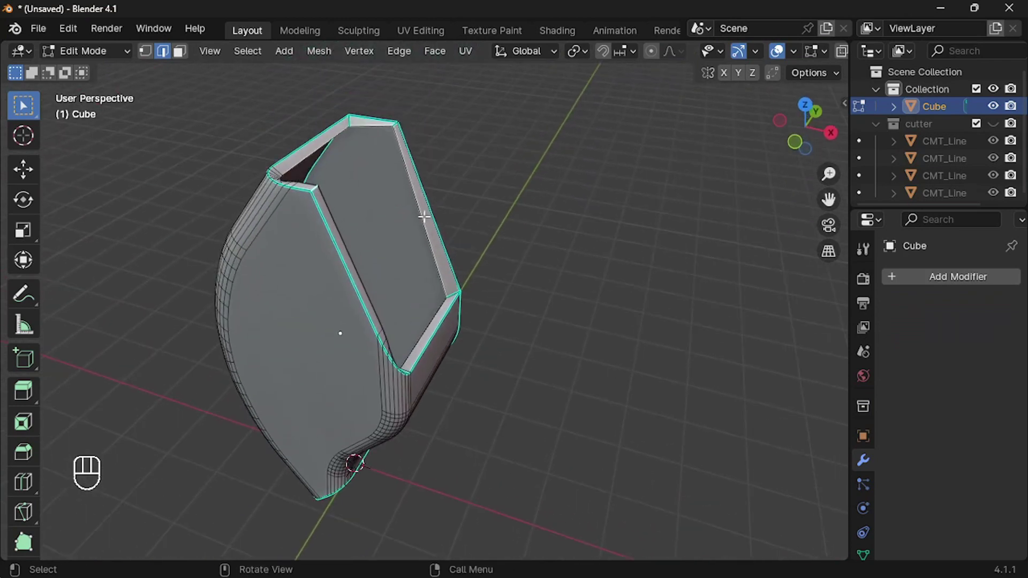
{"action": "key", "text": "ctrl+b"}
{"action": "left_click", "coordinate": [465, 255]}
{"action": "middle_click_drag", "start_coordinate": [466, 255], "coordinate": [468, 257]}
Step: Symmetrize the whole mesh from -Y to +Y and return to Object Mode
{"action": "key", "text": "a"}
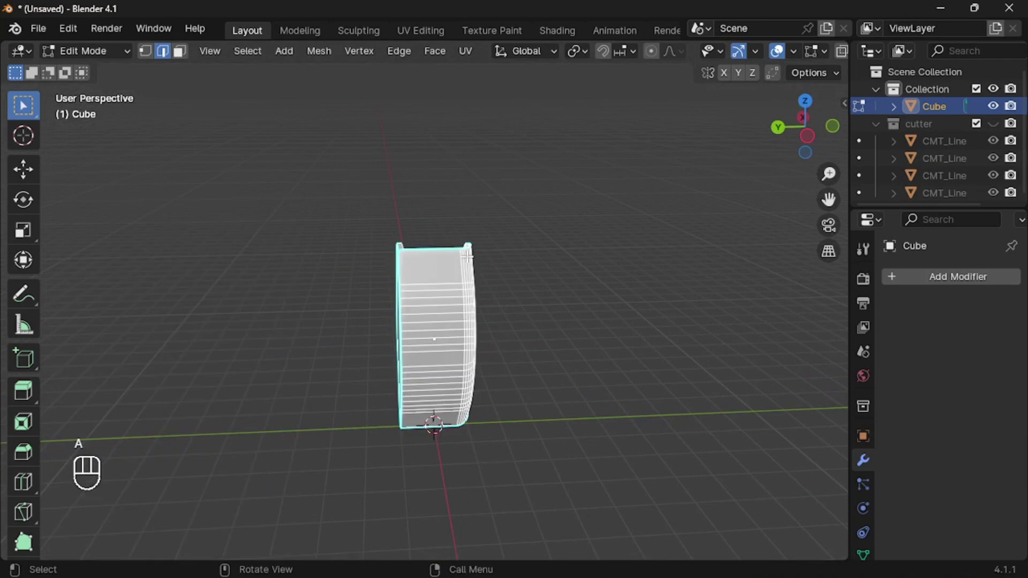
{"action": "key", "text": "F3"}
{"action": "left_click", "coordinate": [319, 51]}
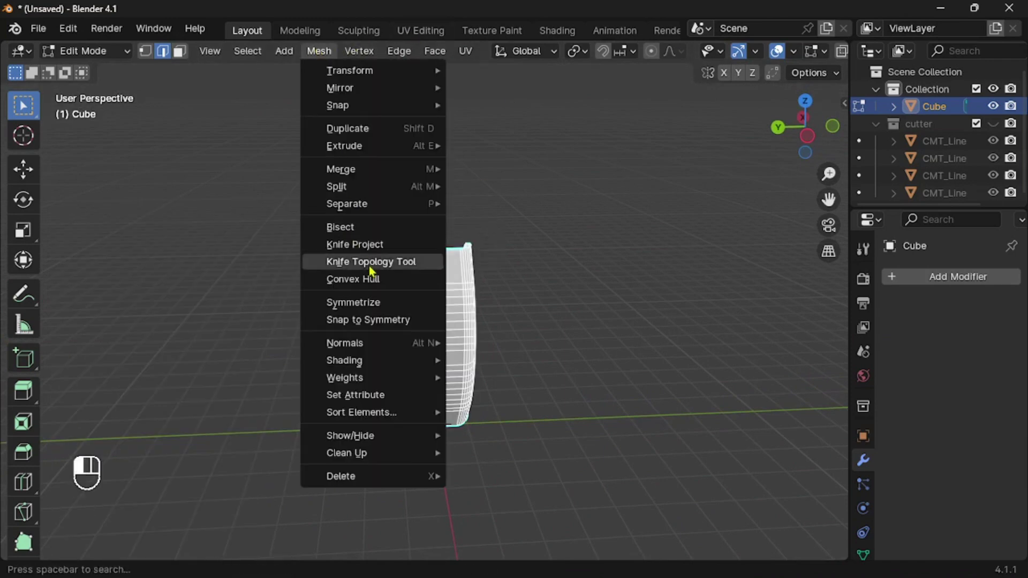
{"action": "right_click", "coordinate": [356, 309]}
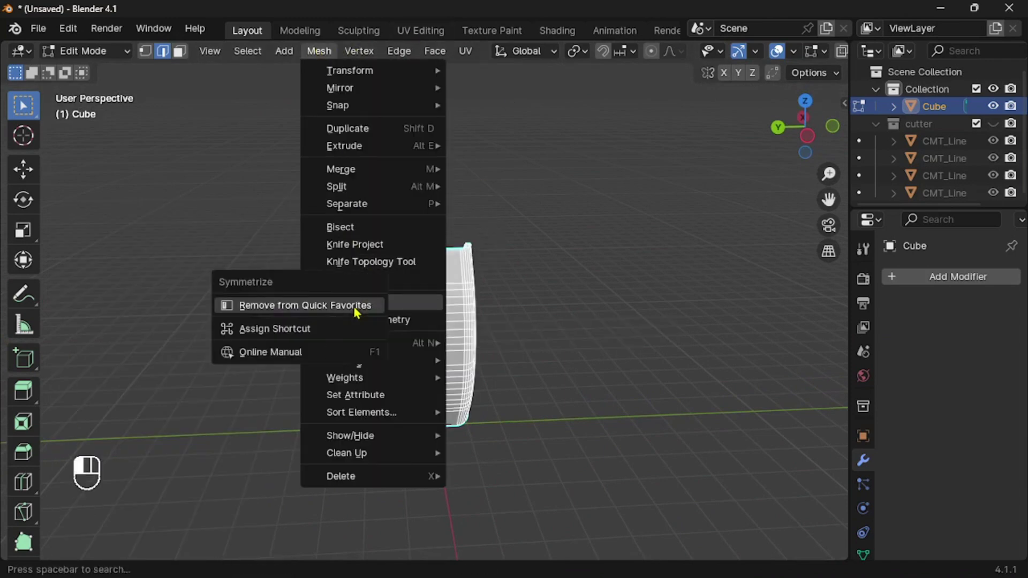
{"action": "left_click", "coordinate": [279, 308]}
{"action": "key", "text": "q"}
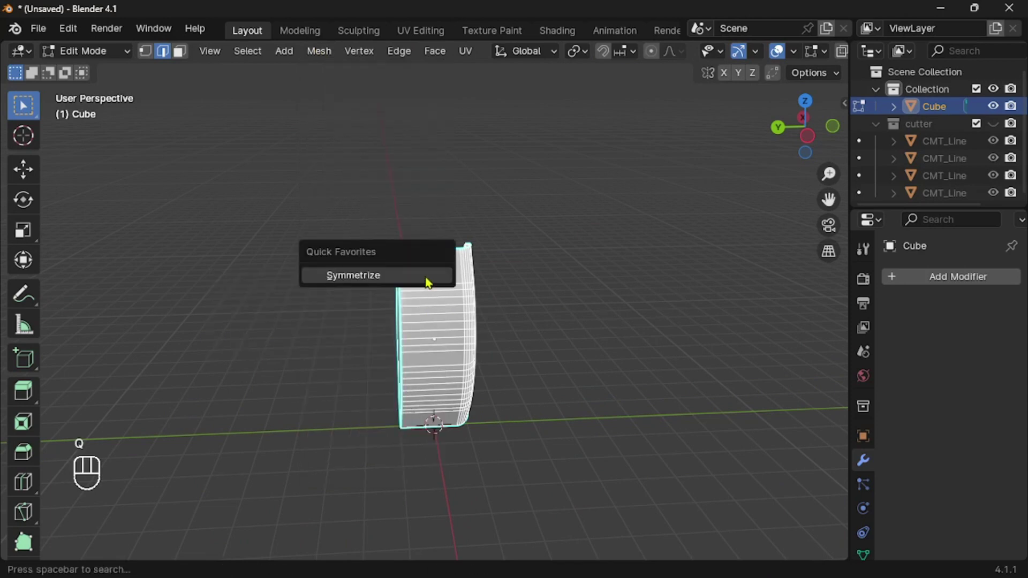
{"action": "left_click", "coordinate": [427, 276]}
{"action": "left_click", "coordinate": [204, 526]}
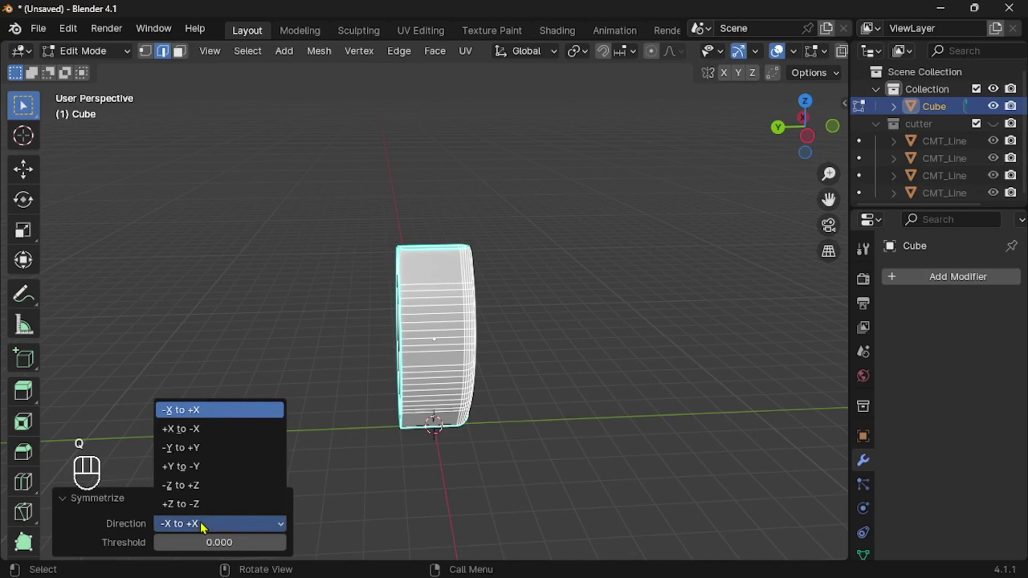
{"action": "left_click", "coordinate": [198, 448]}
{"action": "middle_click_drag", "start_coordinate": [428, 444], "coordinate": [430, 448]}
{"action": "key", "text": "Tab"}
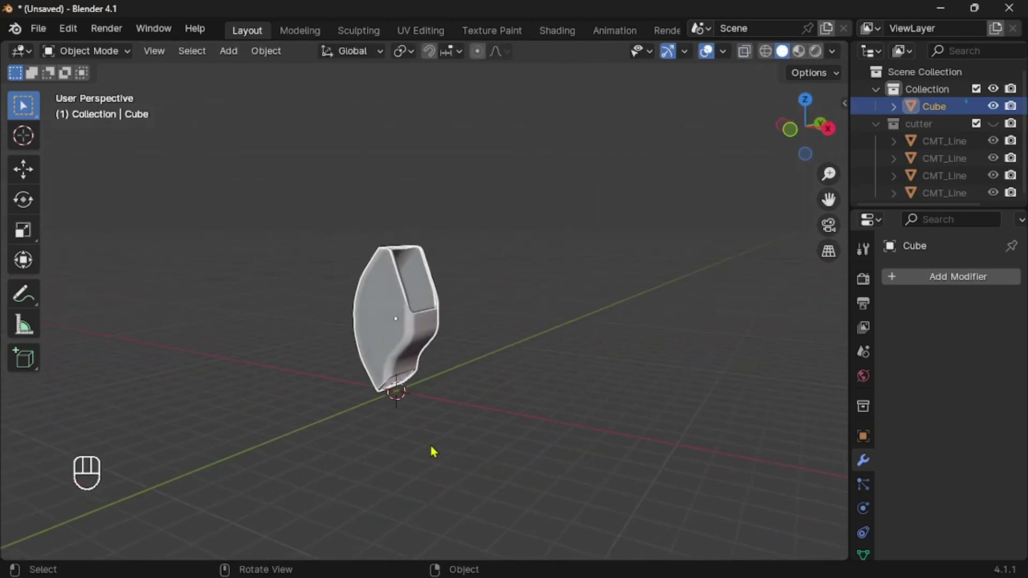
Step: Clear the shell's rotation and add a new cube to the scene
{"action": "left_click", "coordinate": [428, 423]}
{"action": "key", "text": "alt+r"}
{"action": "key", "text": "shift+a"}
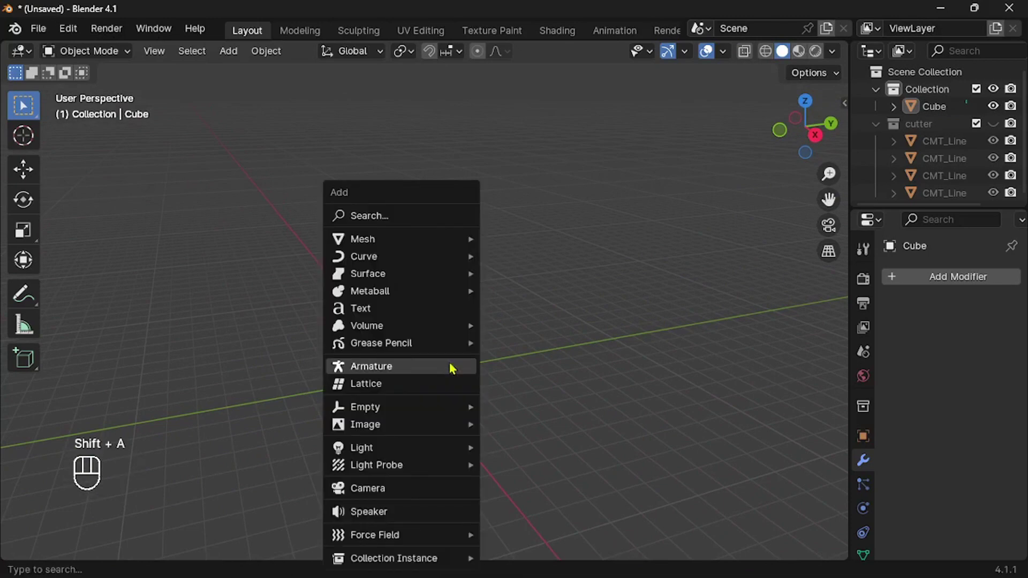
{"action": "mouse_move", "coordinate": [407, 238]}
{"action": "left_click", "coordinate": [557, 257]}
Step: Raise the new cube 2.806 m on Z, scale it to 0.928, and apply the scale
{"action": "key", "text": "g"}
{"action": "key", "text": "z"}
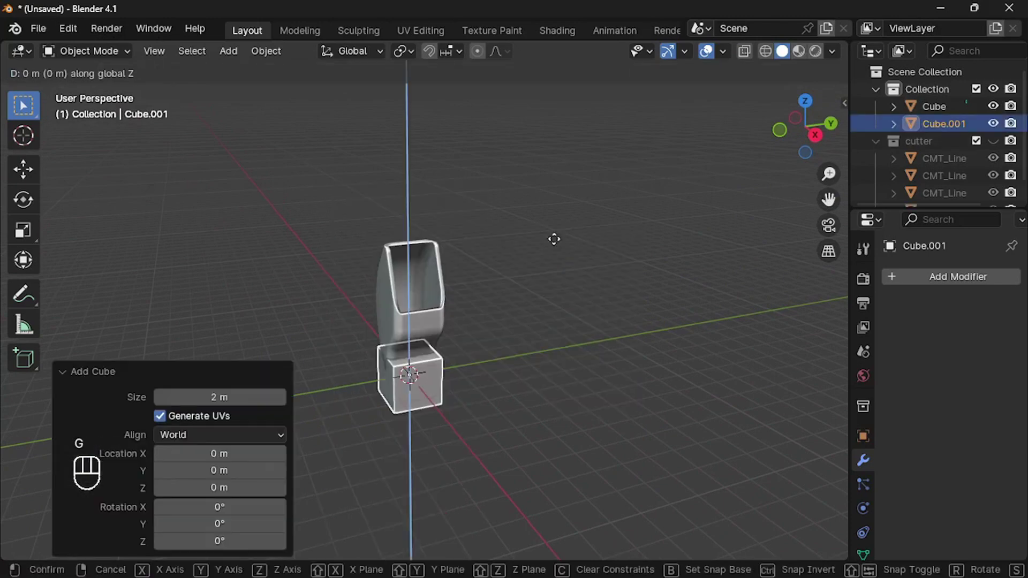
{"action": "left_click", "coordinate": [556, 190]}
{"action": "scroll", "coordinate": [557, 191], "scroll_direction": "up", "scroll_amount": 5}
{"action": "key", "text": "s"}
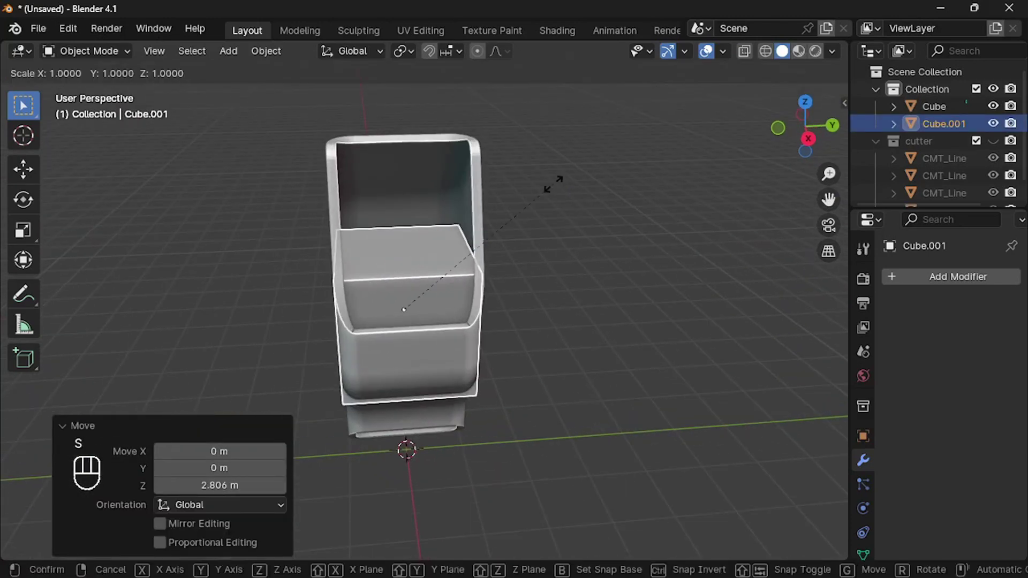
{"action": "left_click", "coordinate": [539, 191]}
{"action": "middle_click_drag", "start_coordinate": [538, 191], "coordinate": [464, 224]}
{"action": "key", "text": "ctrl+a"}
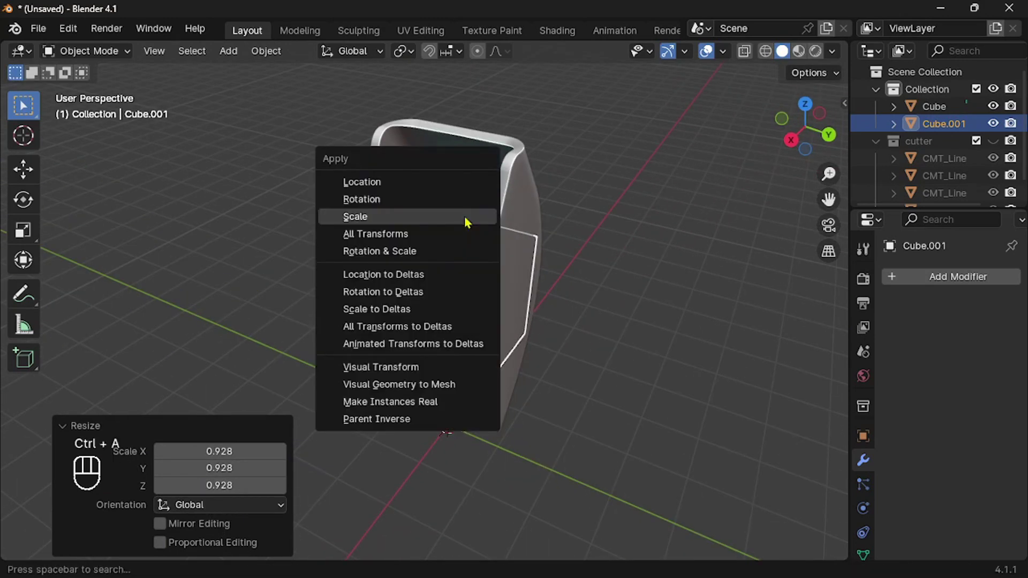
{"action": "left_click", "coordinate": [410, 217]}
Step: In local view, bevel the cube's vertical edges with 9 segments
{"action": "key", "text": "Tab"}
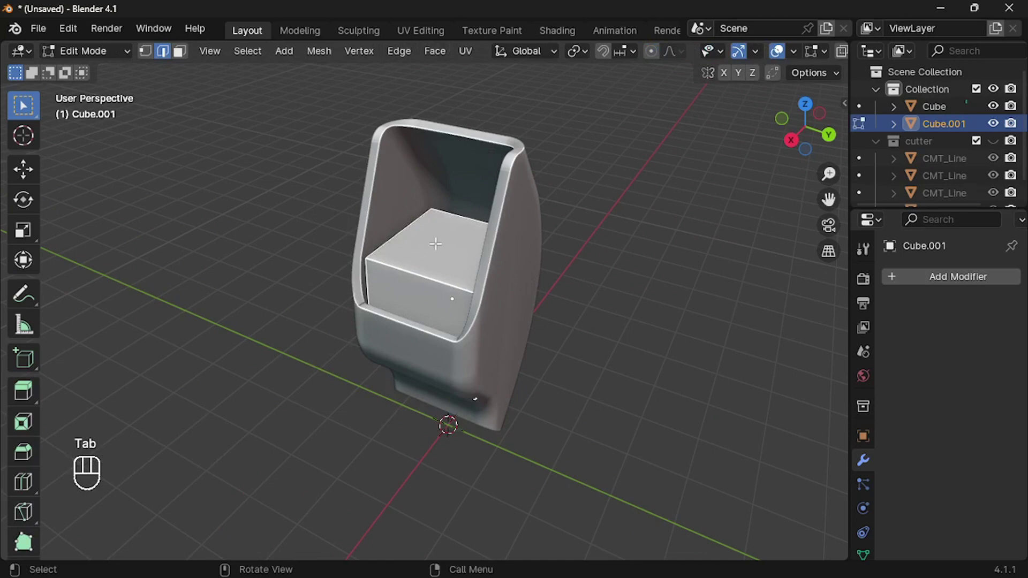
{"action": "key", "text": "slash"}
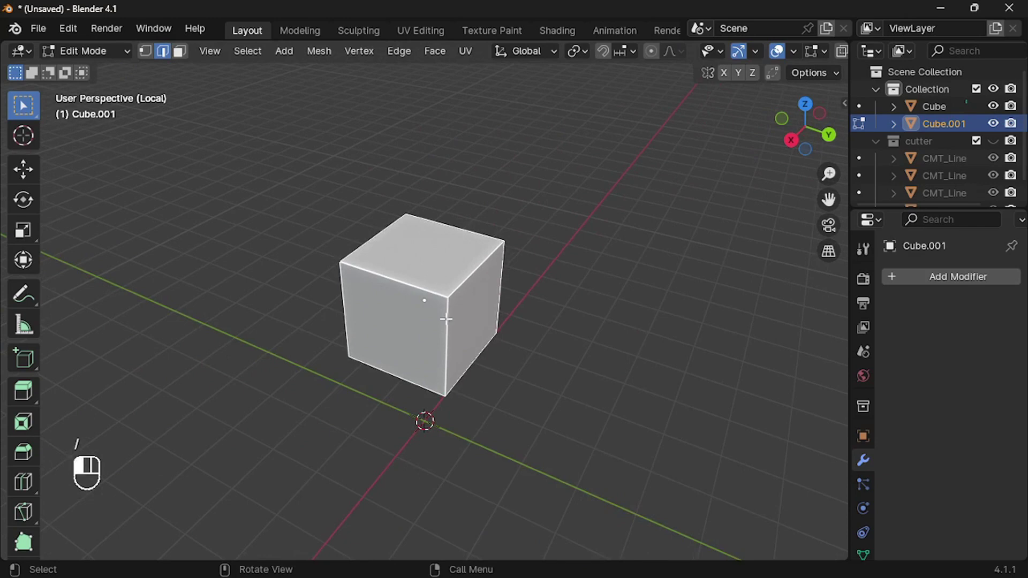
{"action": "left_click", "coordinate": [446, 319]}
{"action": "middle_click_drag", "start_coordinate": [343, 294], "coordinate": [363, 298]}
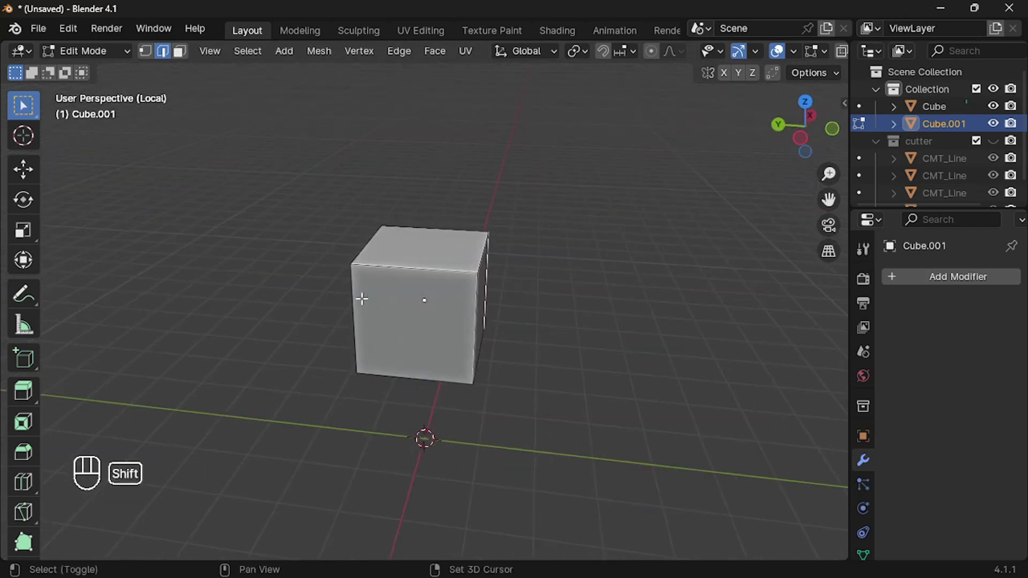
{"action": "left_click", "coordinate": [471, 316], "text": "shift"}
{"action": "middle_click_drag", "start_coordinate": [471, 316], "coordinate": [562, 314]}
{"action": "key", "text": "ctrl+b"}
{"action": "scroll", "coordinate": [589, 313], "scroll_direction": "up", "scroll_amount": 8}
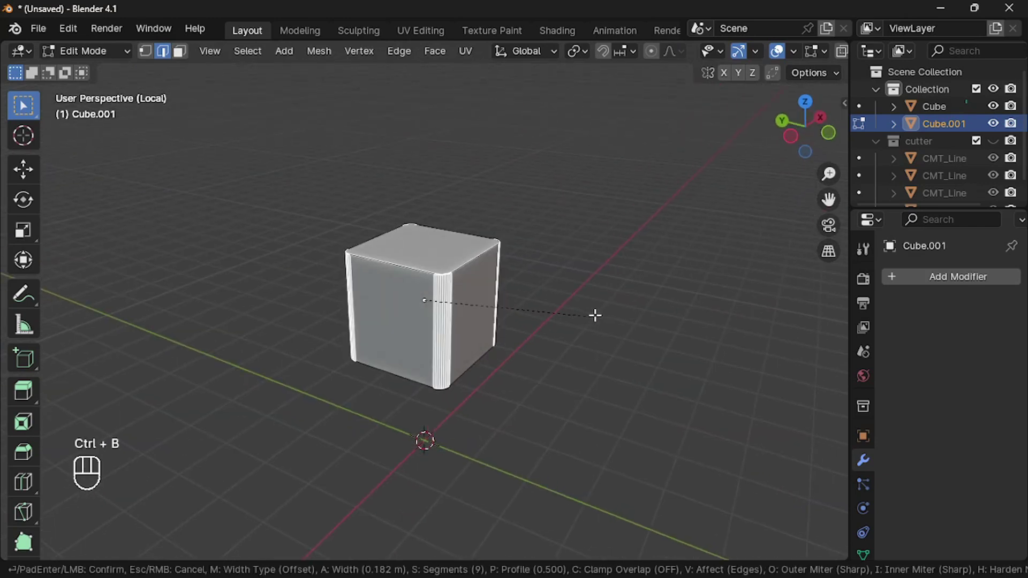
{"action": "left_click", "coordinate": [605, 312]}
Step: Bevel the cube's top edge loop by 0.129 m and return to Object Mode
{"action": "middle_click_drag", "start_coordinate": [608, 312], "coordinate": [608, 313]}
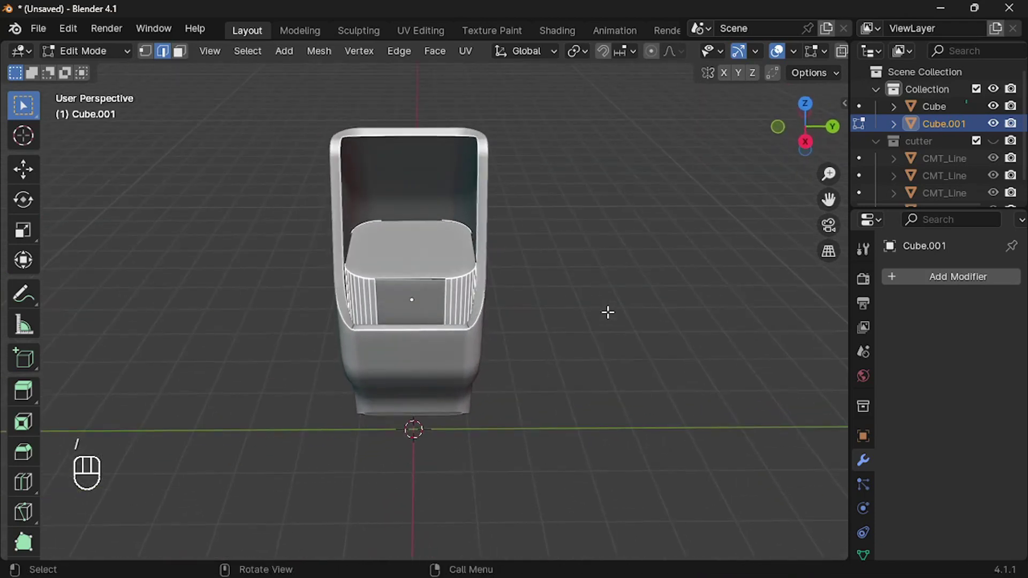
{"action": "left_click", "coordinate": [437, 275], "text": "alt"}
{"action": "key", "text": "ctrl+b"}
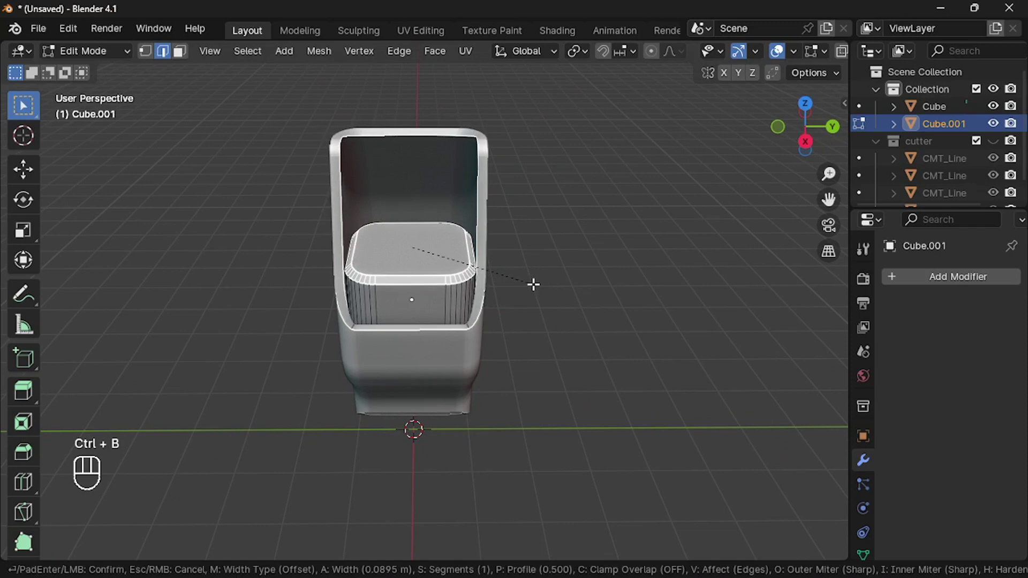
{"action": "left_click", "coordinate": [538, 284]}
{"action": "middle_click_drag", "start_coordinate": [534, 284], "coordinate": [428, 301]}
{"action": "key", "text": "Tab"}
{"action": "right_click", "coordinate": [407, 303]}
Step: Smooth-shade the seat block Cube.001 and tilt it 10.9° around Y
{"action": "left_click", "coordinate": [439, 255]}
{"action": "left_click", "coordinate": [556, 310]}
{"action": "left_click", "coordinate": [427, 294]}
{"action": "key", "text": "r"}
{"action": "key", "text": "y"}
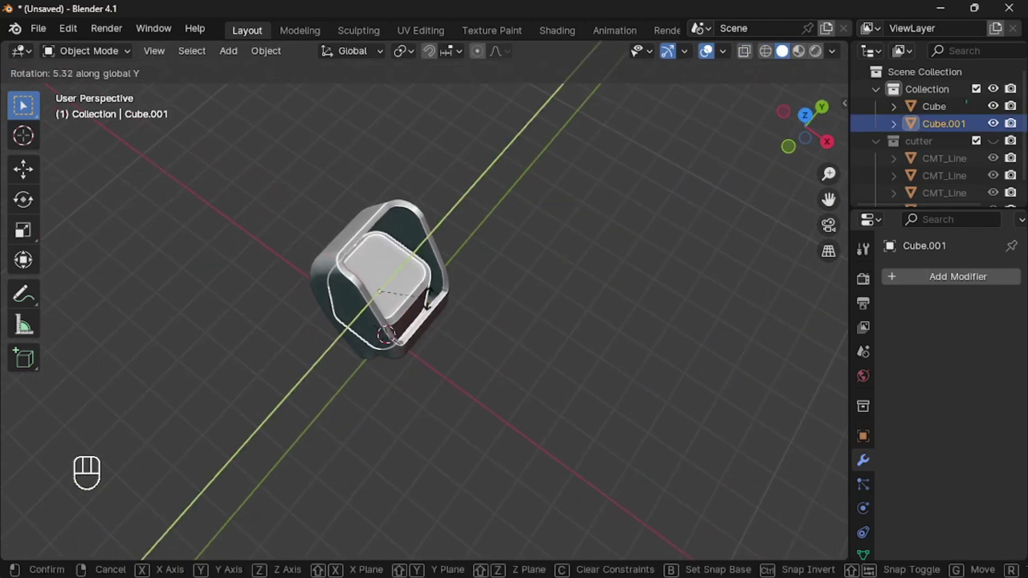
{"action": "left_click", "coordinate": [433, 299]}
{"action": "middle_click_drag", "start_coordinate": [433, 303], "coordinate": [471, 338]}
{"action": "key", "text": "r"}
{"action": "key", "text": "y"}
{"action": "left_click", "coordinate": [437, 311]}
Step: Slide the seat block along X into the shell and deselect it
{"action": "key", "text": "g"}
{"action": "key", "text": "y"}
{"action": "key", "text": "y"}
{"action": "key", "text": "x"}
{"action": "key", "text": "x"}
{"action": "left_click", "coordinate": [440, 311]}
{"action": "left_click", "coordinate": [471, 337]}
Step: Add a cylinder and raise it upward along Z
{"action": "key", "text": "shift+a"}
{"action": "mouse_move", "coordinate": [428, 239]}
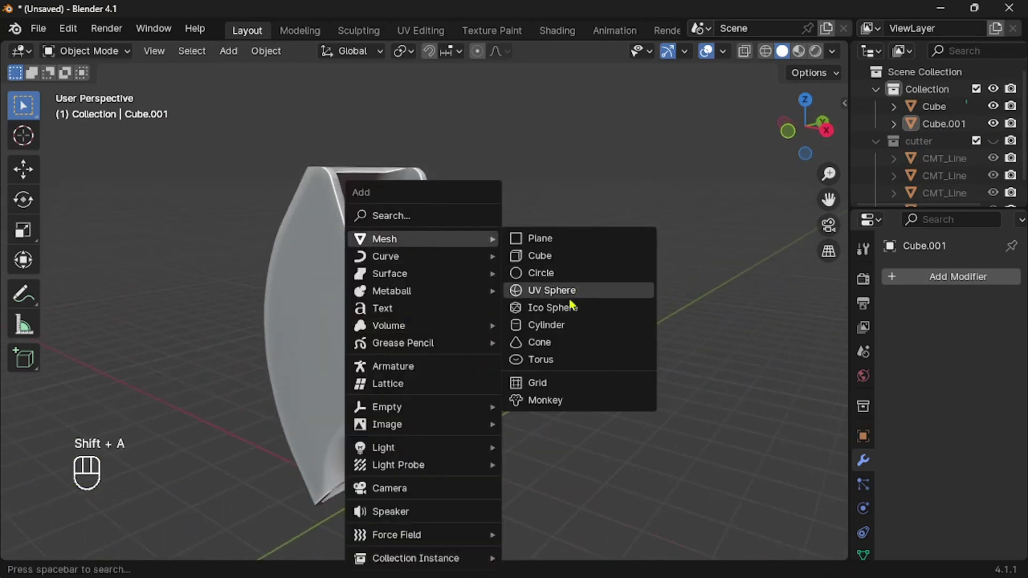
{"action": "left_click", "coordinate": [546, 325]}
{"action": "key", "text": "g"}
{"action": "key", "text": "z"}
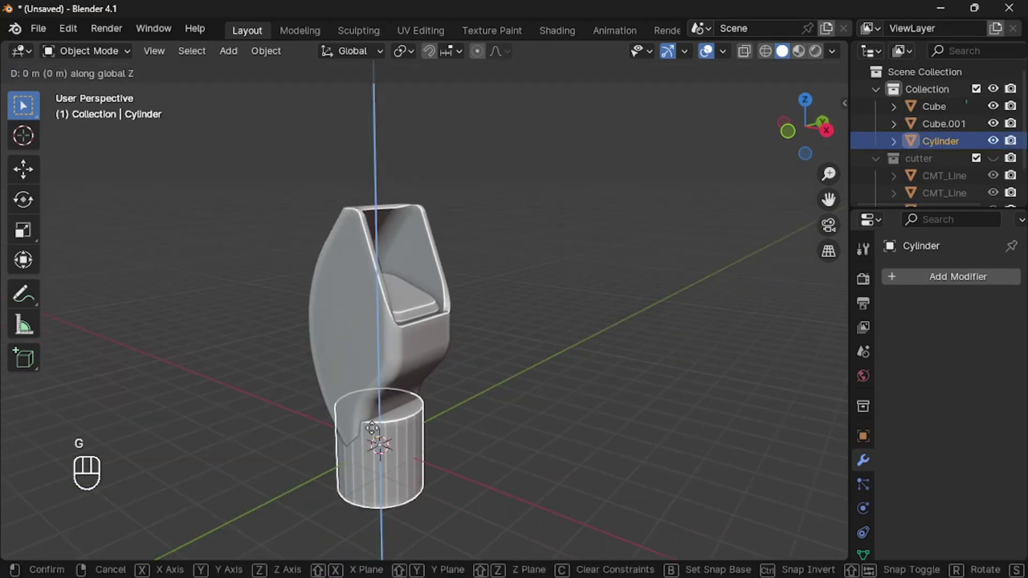
{"action": "left_click", "coordinate": [363, 243]}
Step: In front view, rotate the cylinder 90° about Z (rz90) so it faces front
{"action": "key", "text": "KP_1"}
{"action": "key", "text": "r"}
{"action": "key", "text": "x"}
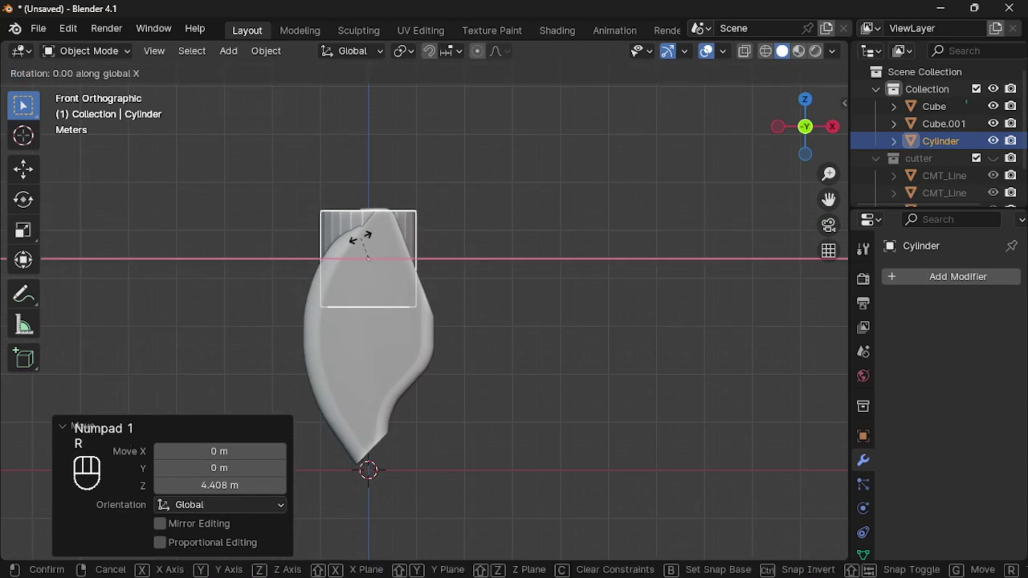
{"action": "key", "text": "z"}
{"action": "left_click", "coordinate": [363, 244]}
{"action": "type", "text": "rz90"}
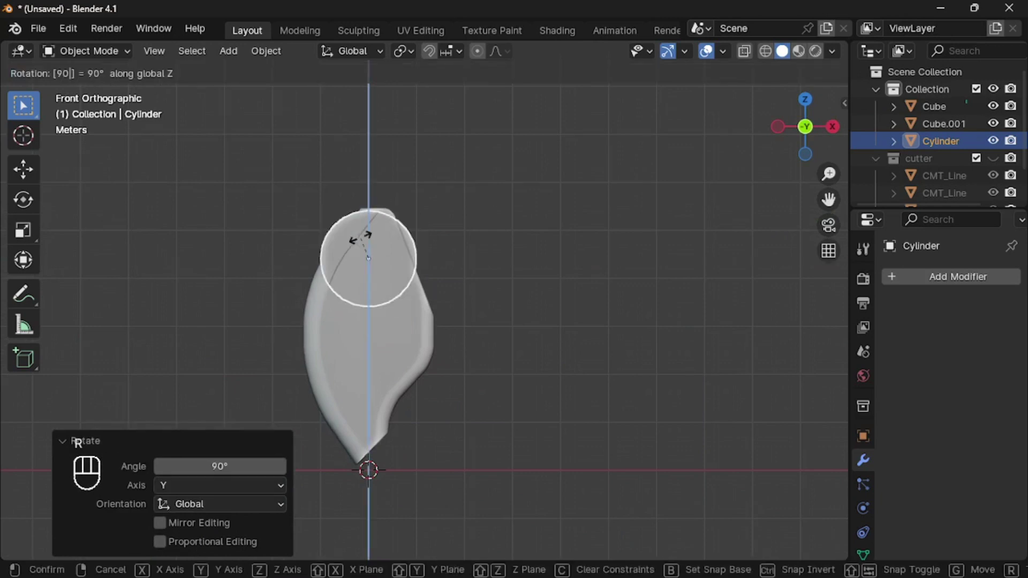
{"action": "left_click", "coordinate": [365, 246]}
Step: Place the cylinder right of the body top and shrink it to about half size
{"action": "key", "text": "g"}
{"action": "left_click", "coordinate": [522, 224]}
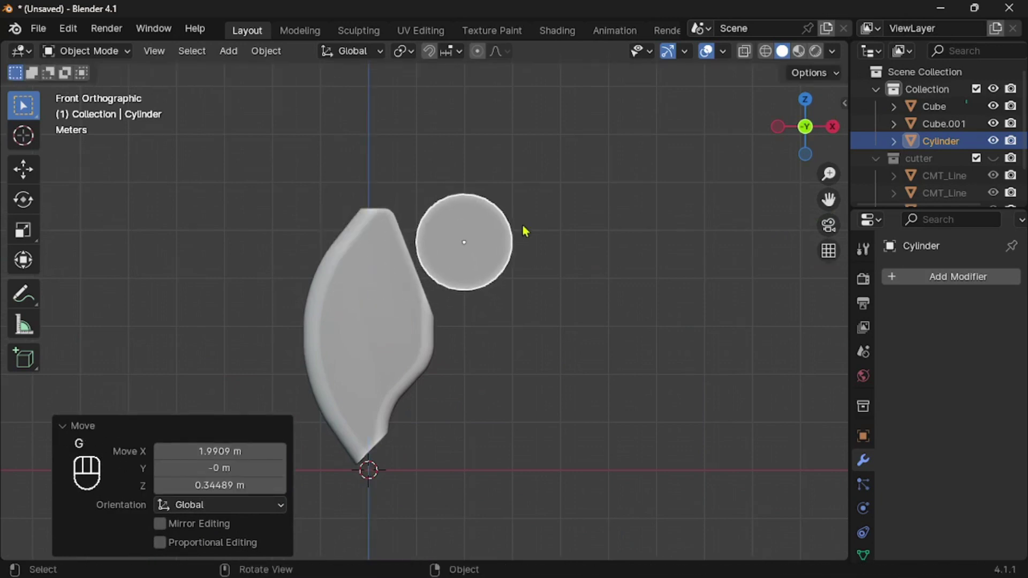
{"action": "key", "text": "s"}
{"action": "left_click", "coordinate": [497, 237]}
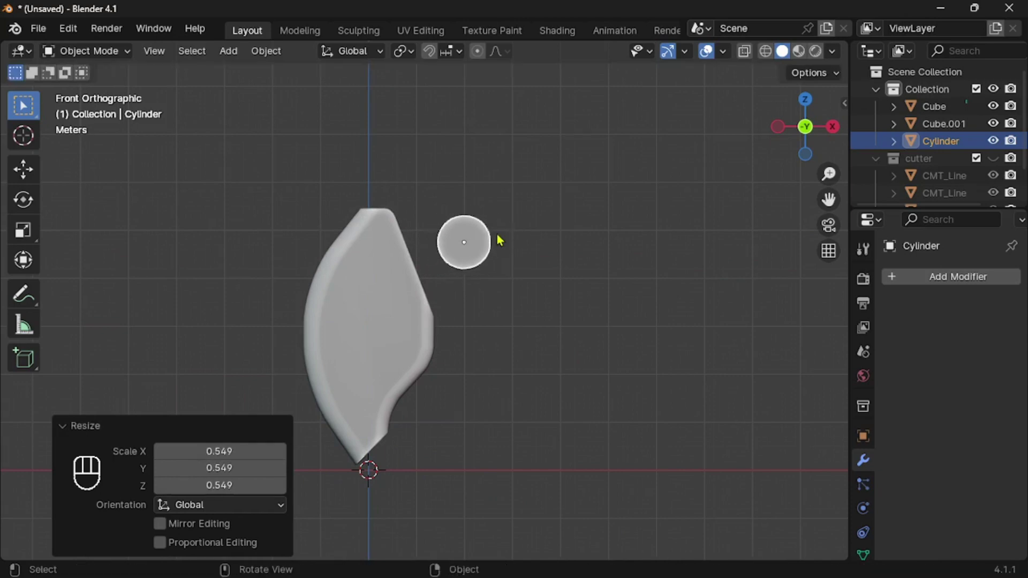
Step: Flatten the cylinder along Y into a thin disc and shrink it slightly overall
{"action": "middle_click_drag", "start_coordinate": [498, 236], "coordinate": [496, 235]}
{"action": "key", "text": "s"}
{"action": "key", "text": "x"}
{"action": "key", "text": "y"}
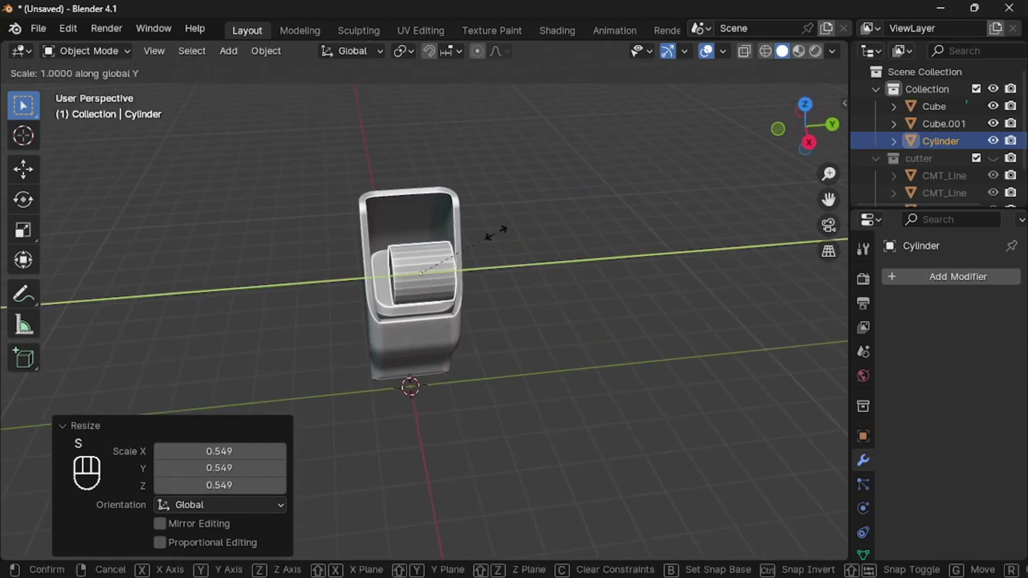
{"action": "left_click", "coordinate": [454, 275]}
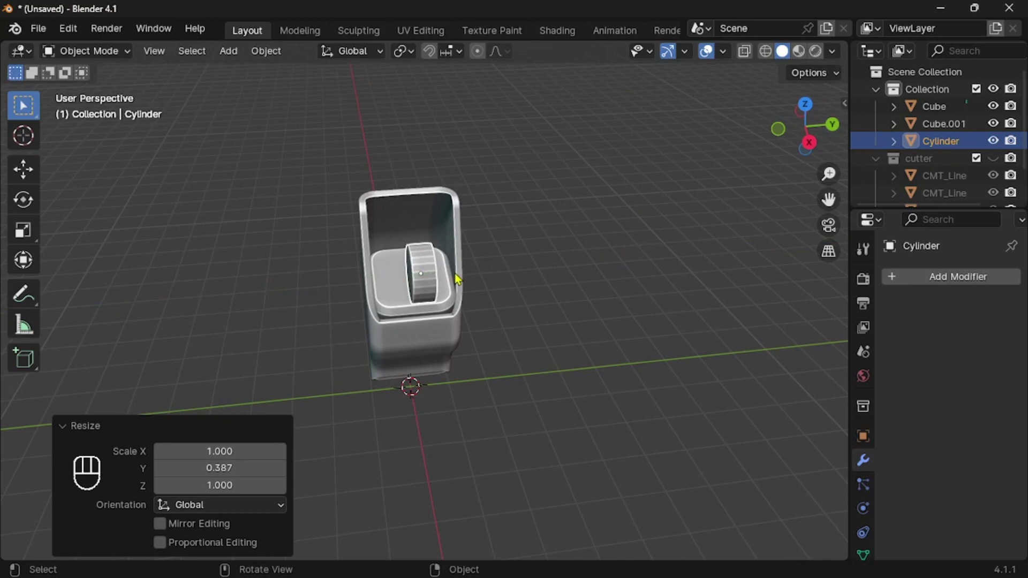
{"action": "key", "text": "KP_1"}
{"action": "key", "text": "s"}
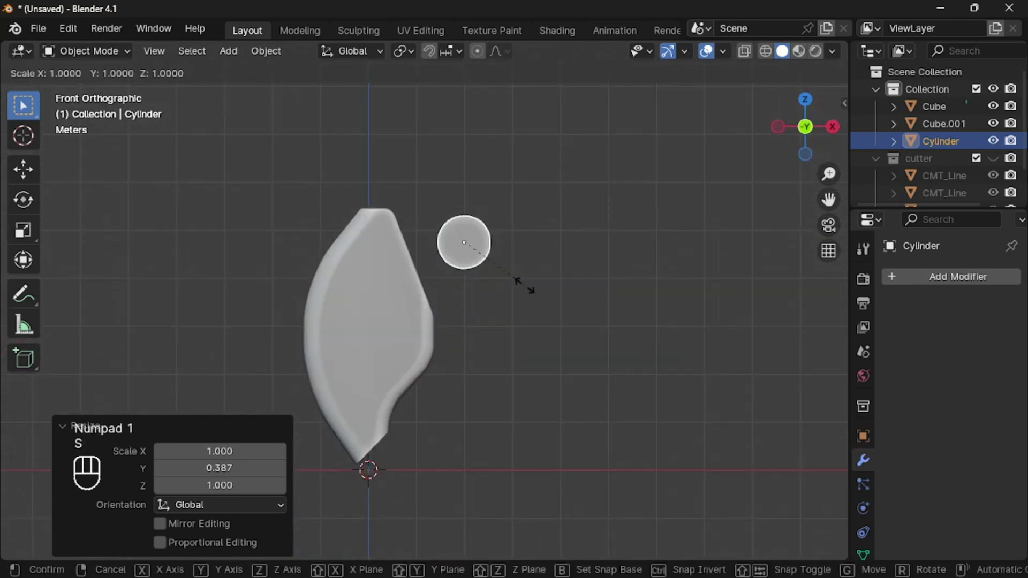
{"action": "left_click", "coordinate": [514, 282]}
{"action": "middle_click_drag", "start_coordinate": [514, 282], "coordinate": [514, 282]}
Step: Smooth-shade the cylinder by angle and apply its scale
{"action": "right_click", "coordinate": [397, 266]}
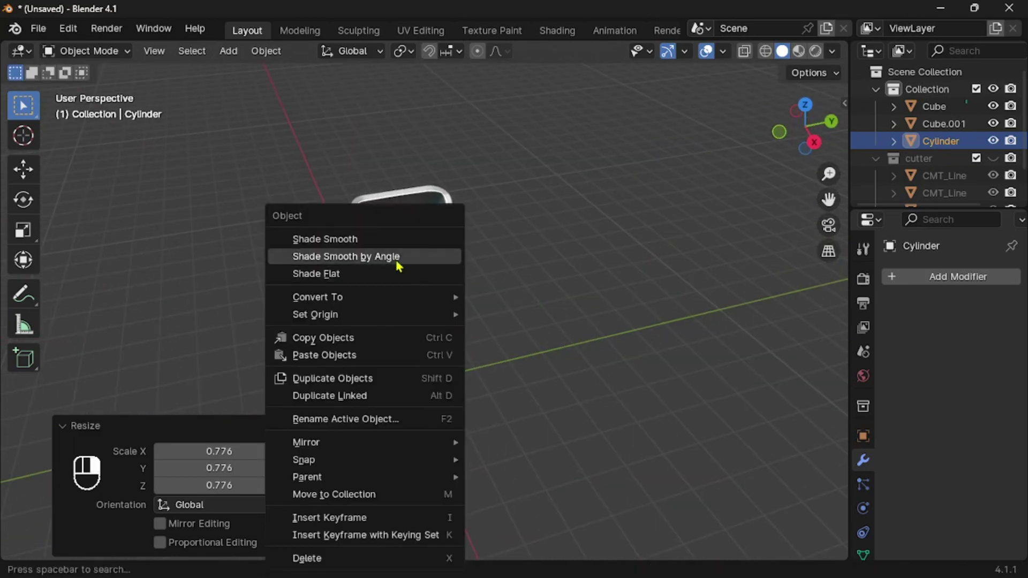
{"action": "left_click", "coordinate": [398, 266]}
{"action": "scroll", "coordinate": [516, 294], "scroll_direction": "up", "scroll_amount": 2}
{"action": "key", "text": "Tab"}
{"action": "key", "text": "Tab"}
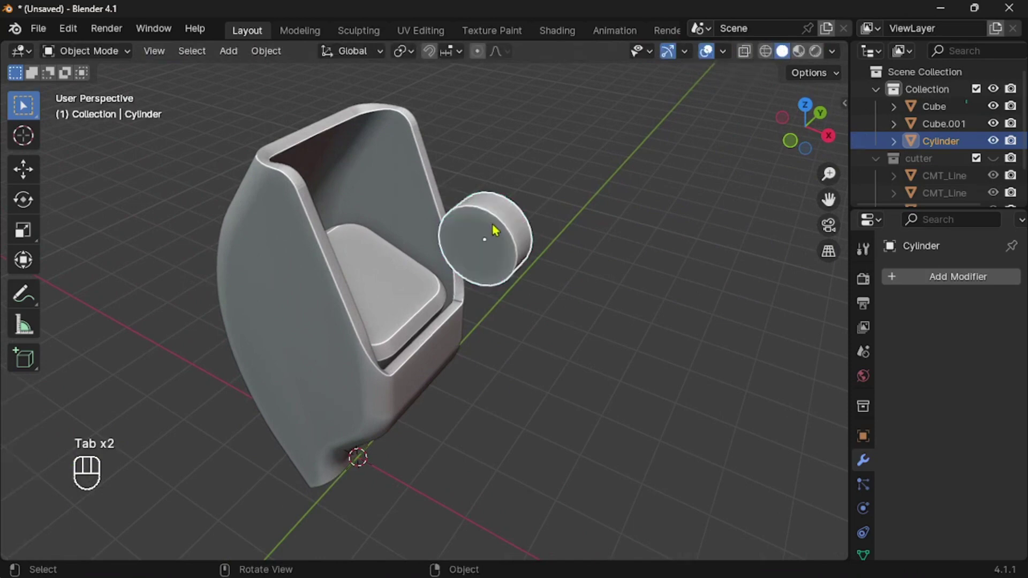
{"action": "key", "text": "ctrl+a"}
{"action": "left_click", "coordinate": [467, 224]}
{"action": "key", "text": "Tab"}
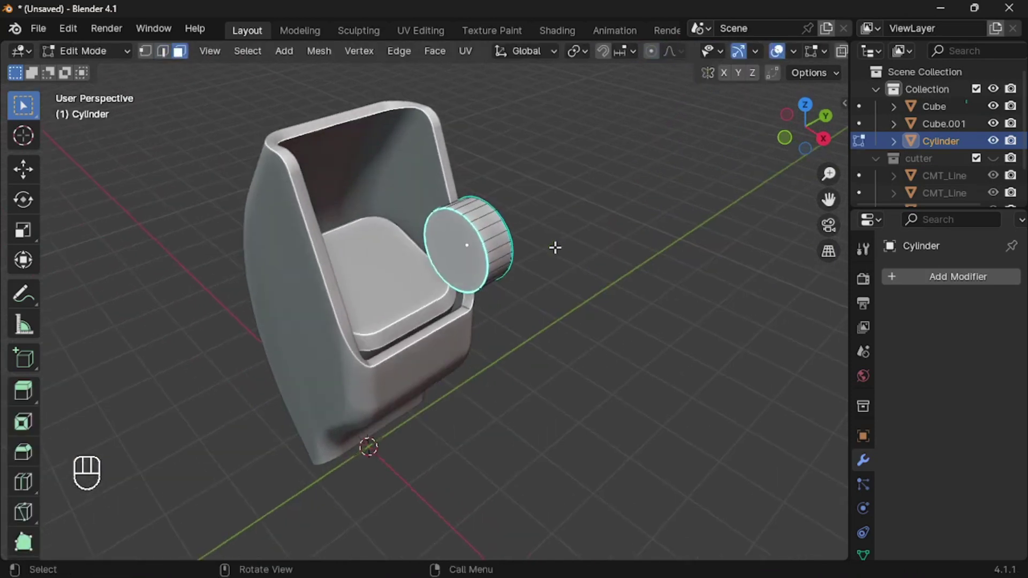
{"action": "middle_click_drag", "start_coordinate": [556, 248], "coordinate": [628, 234]}
Step: Bevel the cylinder's rim edges, add a centred loop cut, and bevel that loop
{"action": "key", "text": "ctrl+b"}
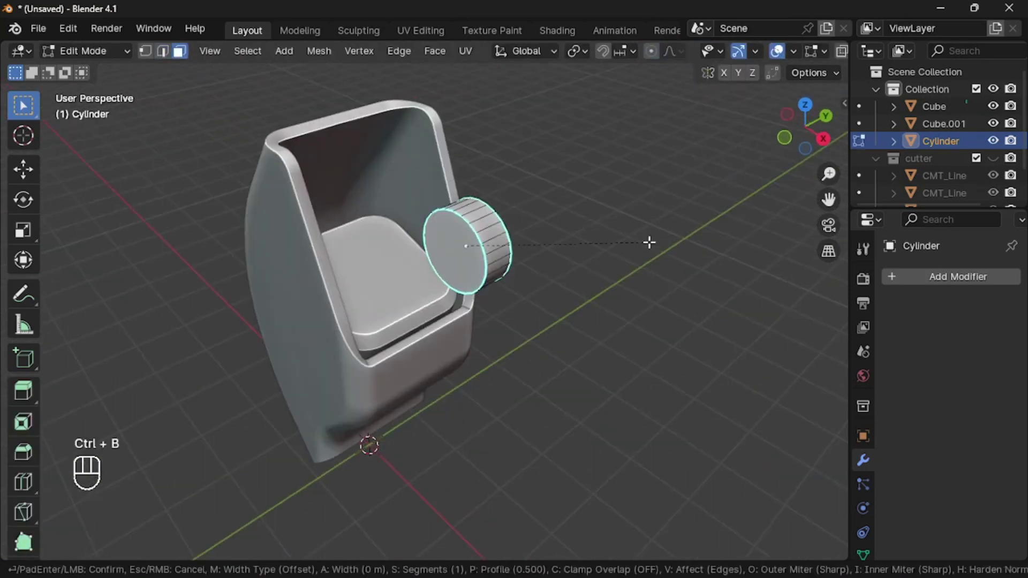
{"action": "left_click", "coordinate": [658, 241]}
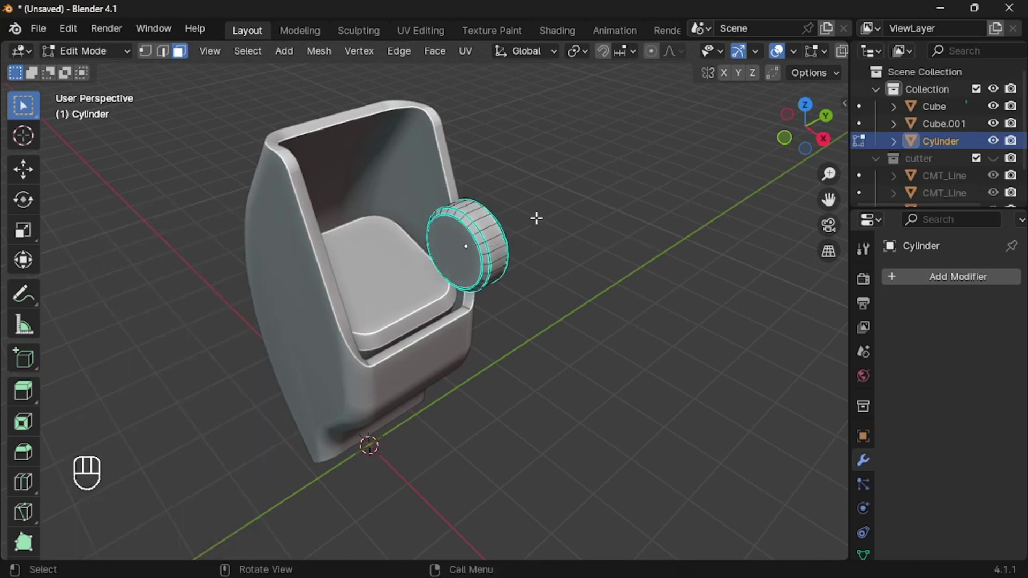
{"action": "key", "text": "ctrl+r"}
{"action": "left_click", "coordinate": [493, 235]}
{"action": "right_click", "coordinate": [566, 248]}
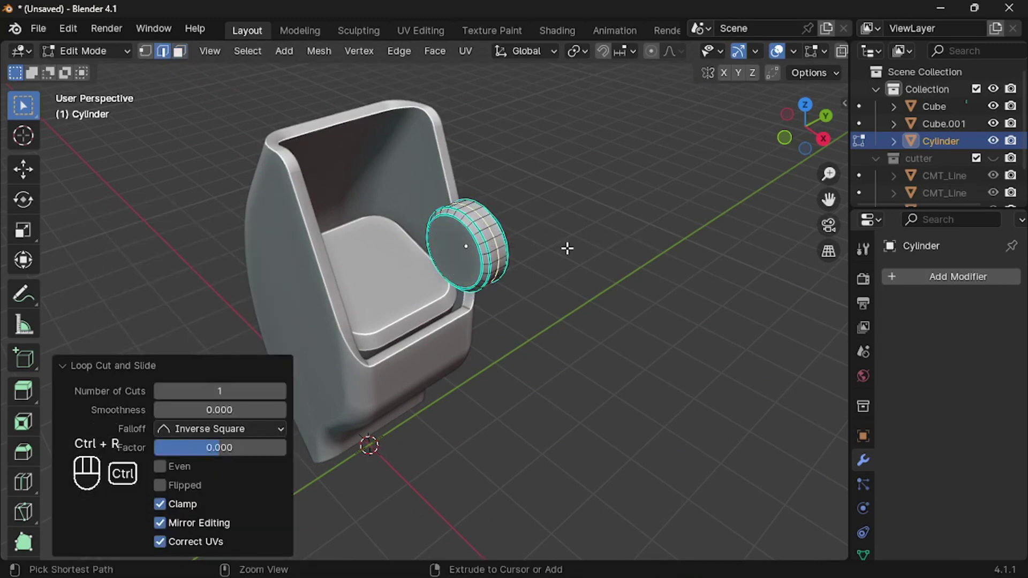
{"action": "key", "text": "ctrl+b"}
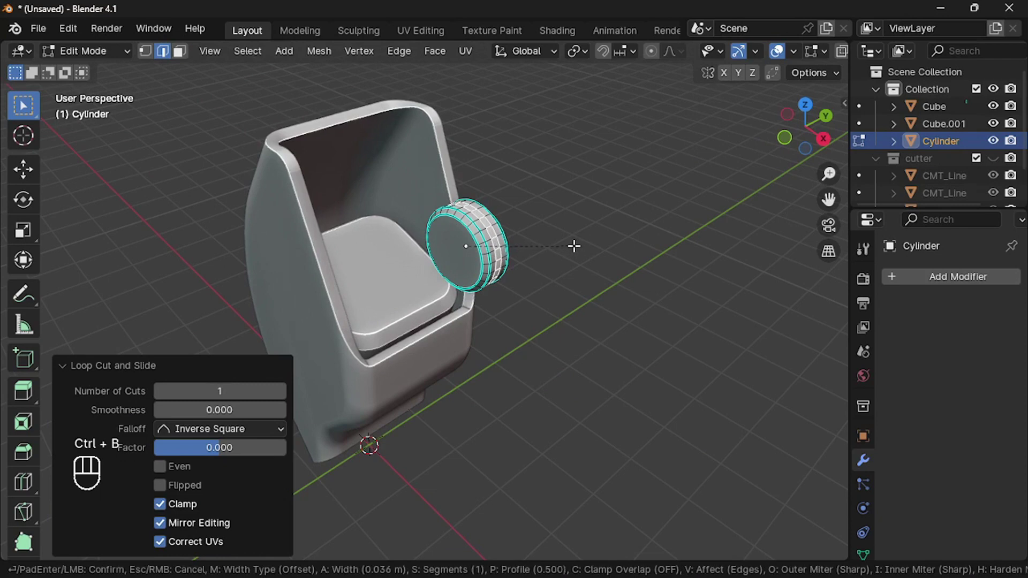
{"action": "left_click", "coordinate": [574, 245]}
{"action": "key", "text": "alt+e"}
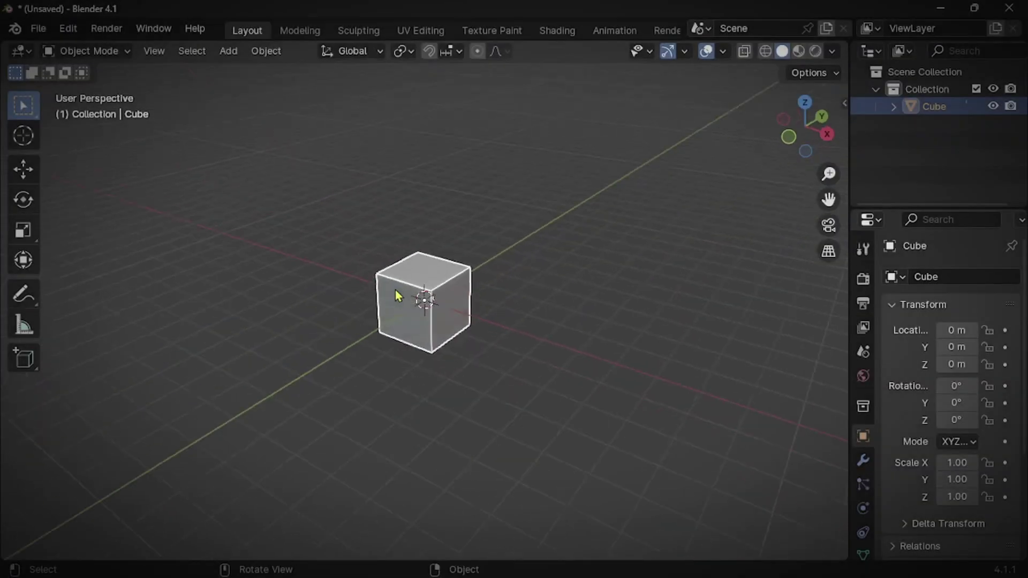
Step: Enter Edit Mode on the default cube, try a 14-cut loop cut, then undo it
{"action": "middle_click_drag", "start_coordinate": [397, 296], "coordinate": [399, 298]}
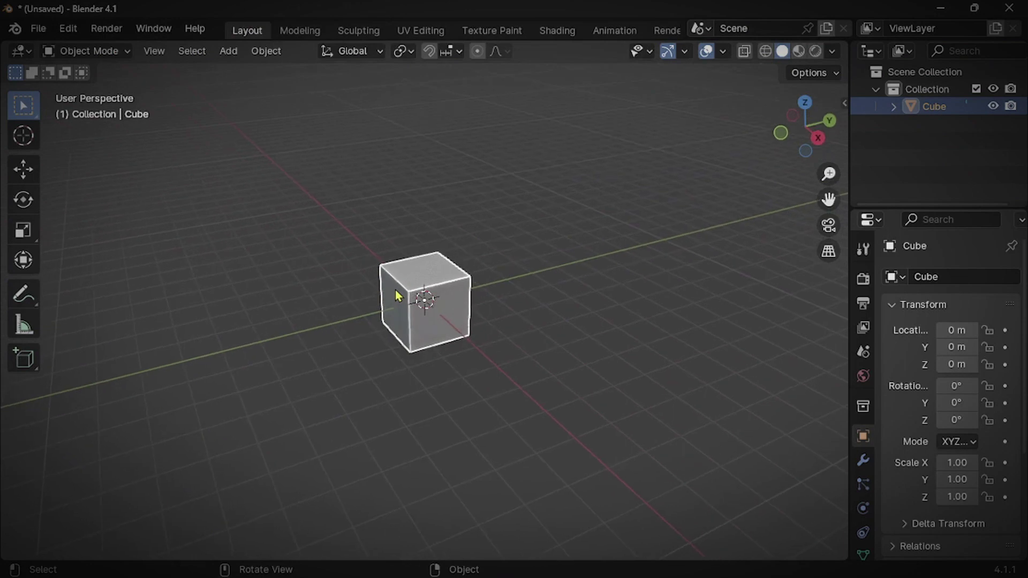
{"action": "key", "text": "Tab"}
{"action": "key", "text": "ctrl+r"}
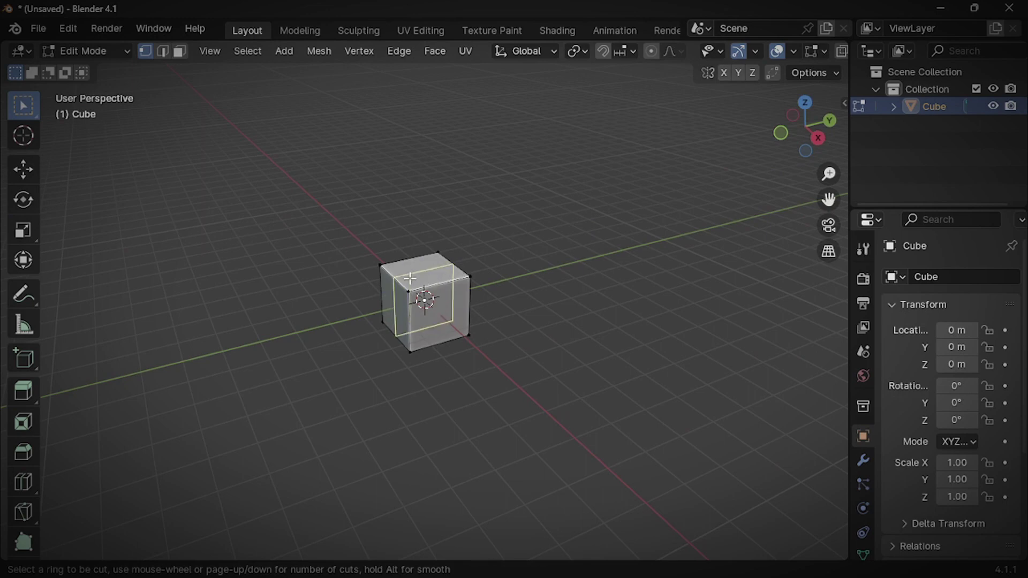
{"action": "left_click", "coordinate": [423, 321]}
{"action": "right_click", "coordinate": [422, 321]}
{"action": "middle_click_drag", "start_coordinate": [423, 321], "coordinate": [300, 369]}
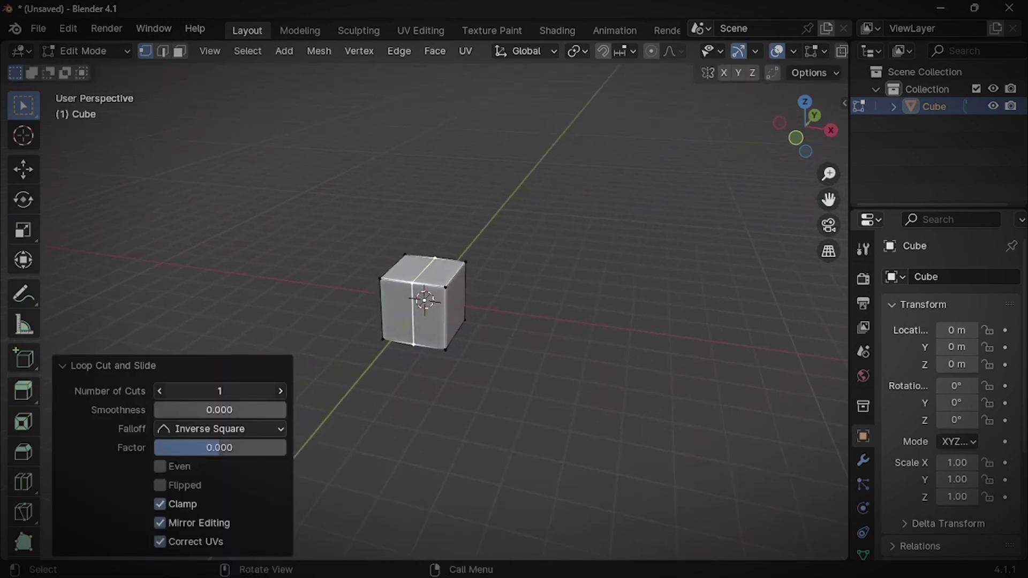
{"action": "left_click_drag", "start_coordinate": [220, 391], "coordinate": [289, 390]}
{"action": "key", "text": "ctrl+z"}
{"action": "middle_click_drag", "start_coordinate": [289, 391], "coordinate": [34, 261]}
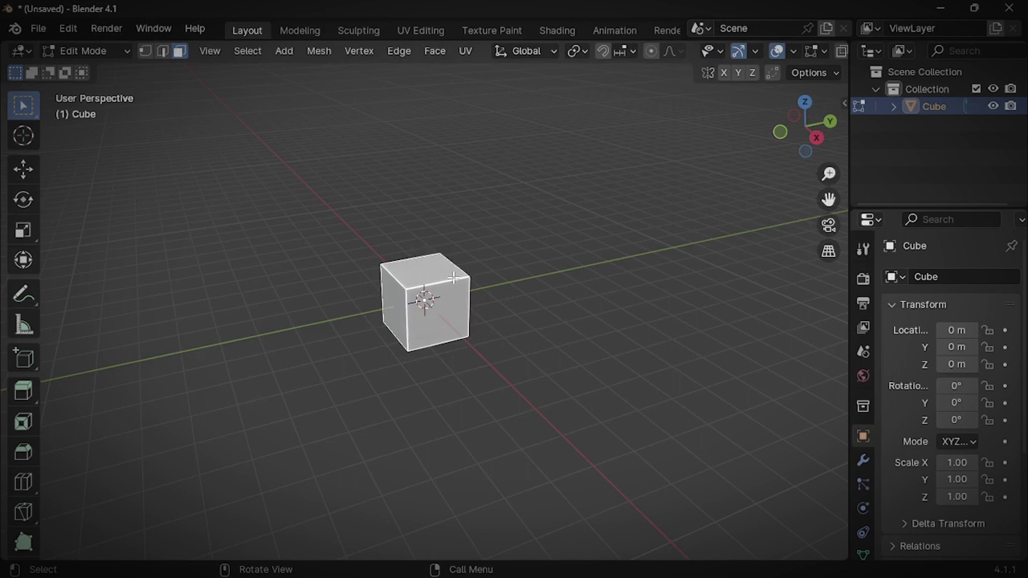
{"action": "mouse_move", "coordinate": [454, 277]}
{"action": "middle_mouse_down"}
{"action": "mouse_move", "coordinate": [441, 272]}
{"action": "mouse_move", "coordinate": [454, 277]}
{"action": "middle_mouse_up"}
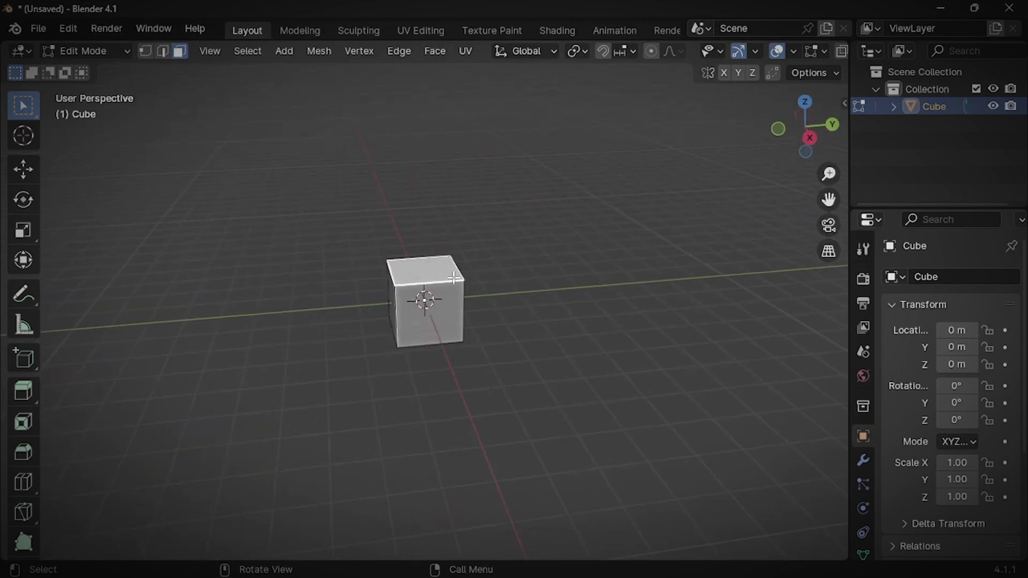
Step: Trial-extrude the cube's top face, then cancel a second extrusion
{"action": "key", "text": "alt+e"}
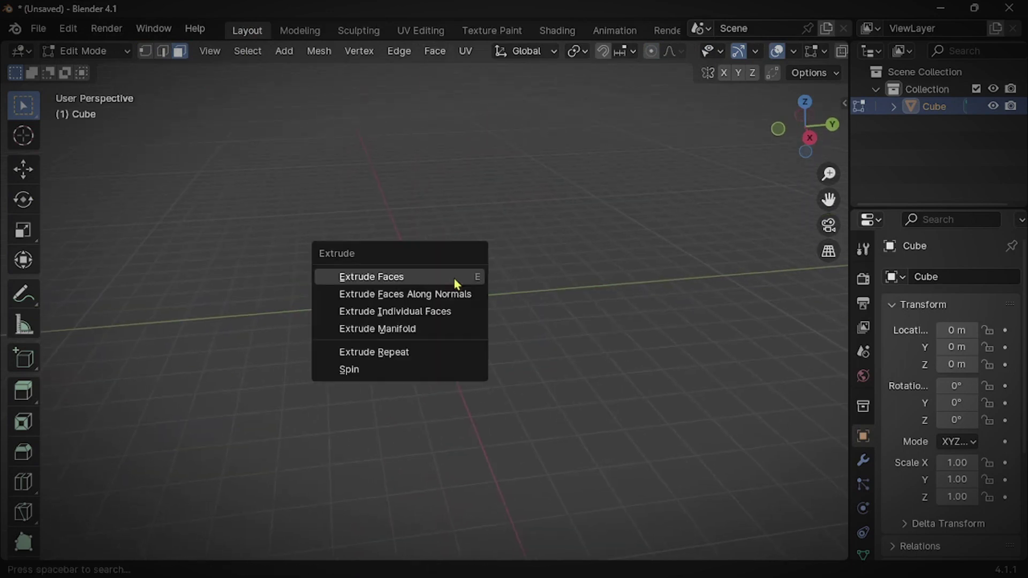
{"action": "left_click", "coordinate": [428, 276]}
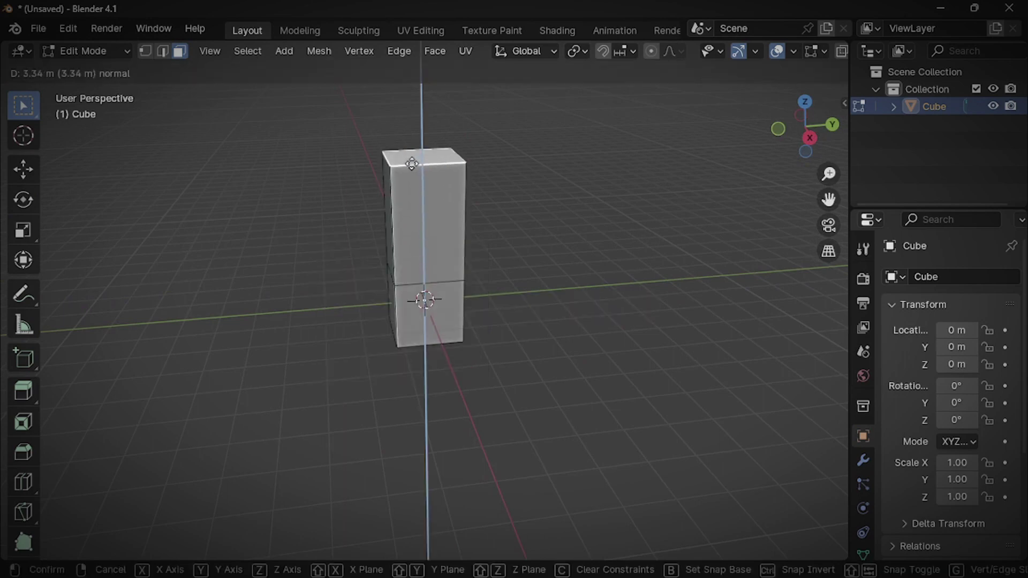
{"action": "left_click", "coordinate": [427, 296]}
{"action": "middle_click_drag", "start_coordinate": [427, 295], "coordinate": [481, 303]}
{"action": "key", "text": "e"}
{"action": "key", "text": "Escape"}
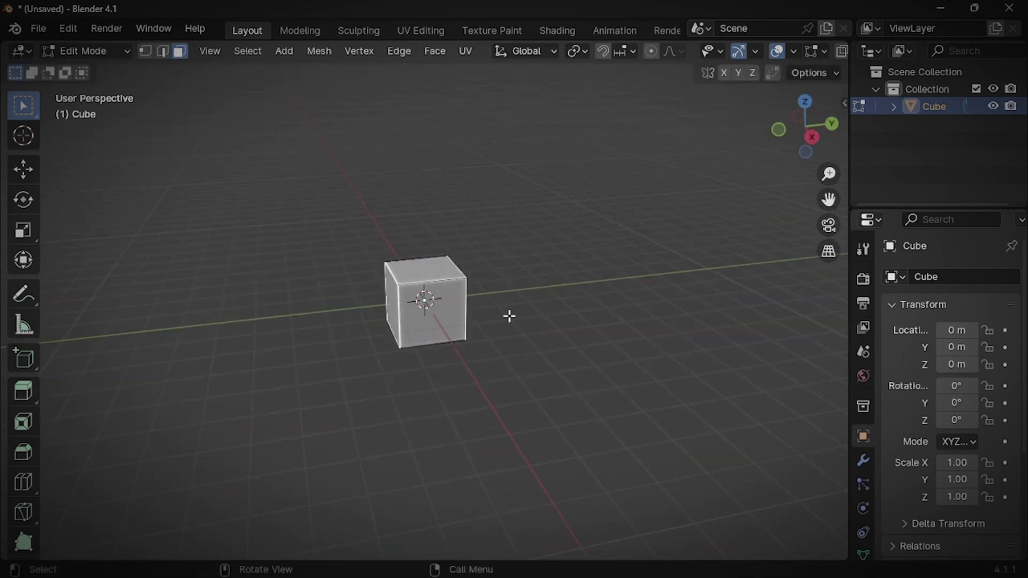
Step: Extrude the faces along their normals, then undo it
{"action": "key", "text": "alt+e"}
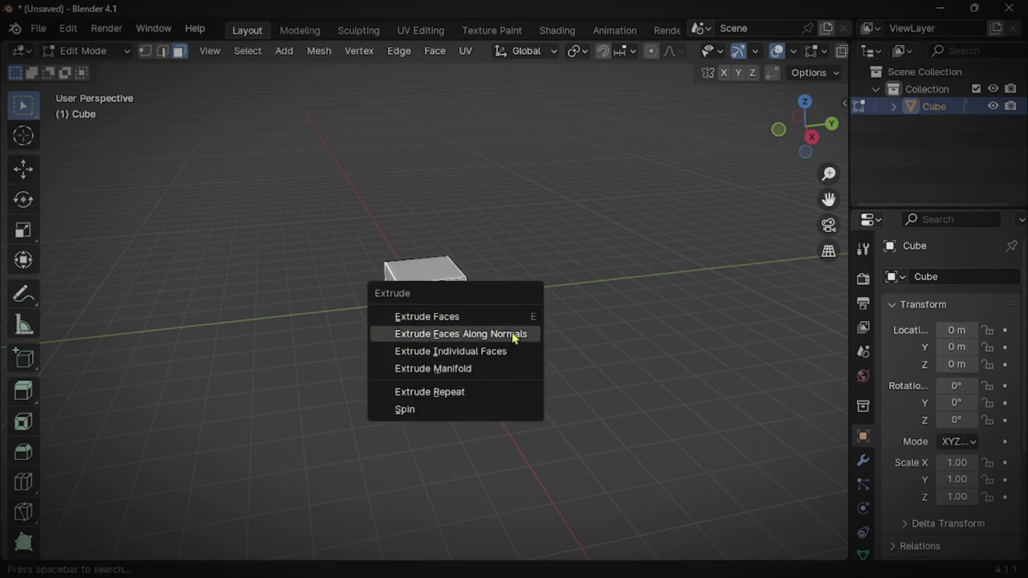
{"action": "left_click", "coordinate": [512, 333]}
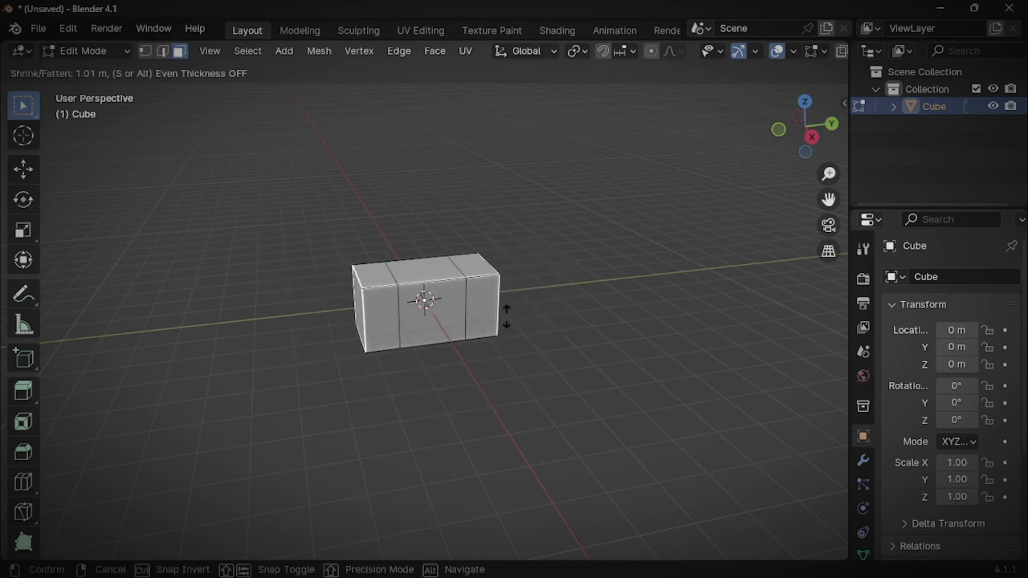
{"action": "left_click", "coordinate": [502, 300]}
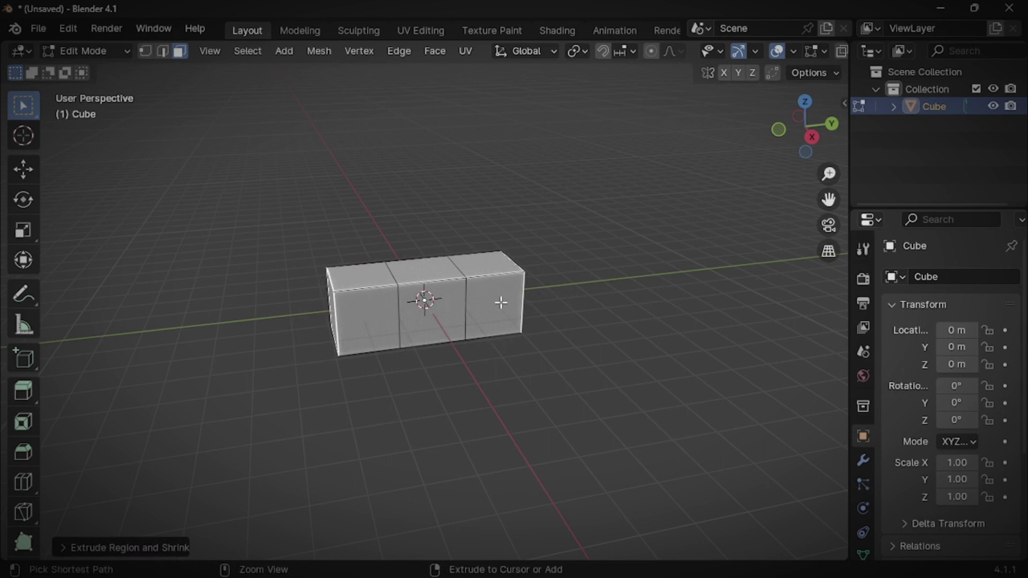
{"action": "key", "text": "ctrl+z"}
Step: Extrude Individual Faces into a long three-section box and return to Object Mode
{"action": "key", "text": "alt+e"}
{"action": "left_click", "coordinate": [498, 320]}
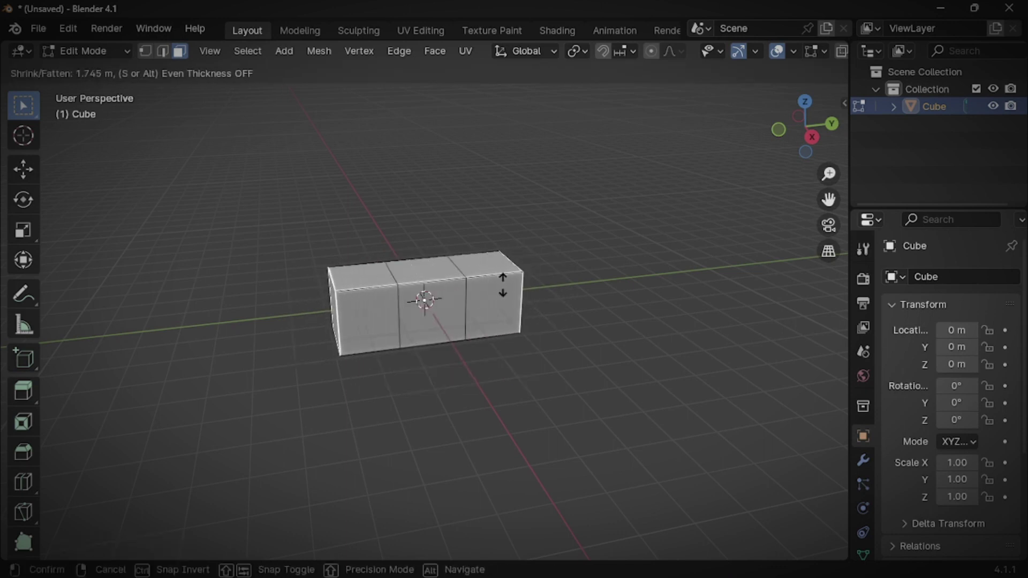
{"action": "left_click", "coordinate": [505, 283]}
{"action": "middle_click_drag", "start_coordinate": [505, 282], "coordinate": [451, 245]}
{"action": "key", "text": "Tab"}
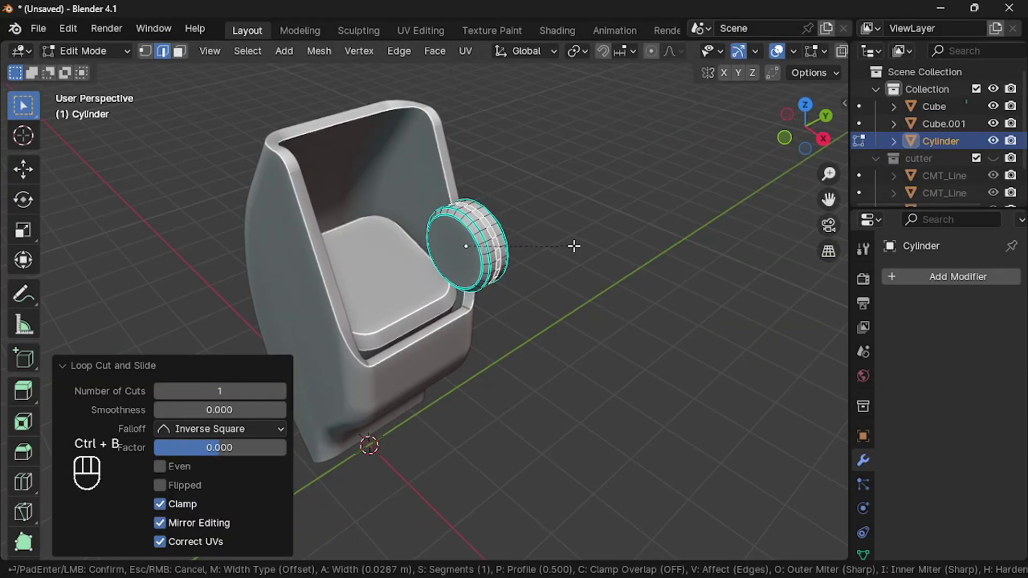
Step: Confirm the 0.0287 m rim bevel and extrude the band inward along normals by -0.0289 m
{"action": "left_click", "coordinate": [574, 245]}
{"action": "key", "text": "alt+e"}
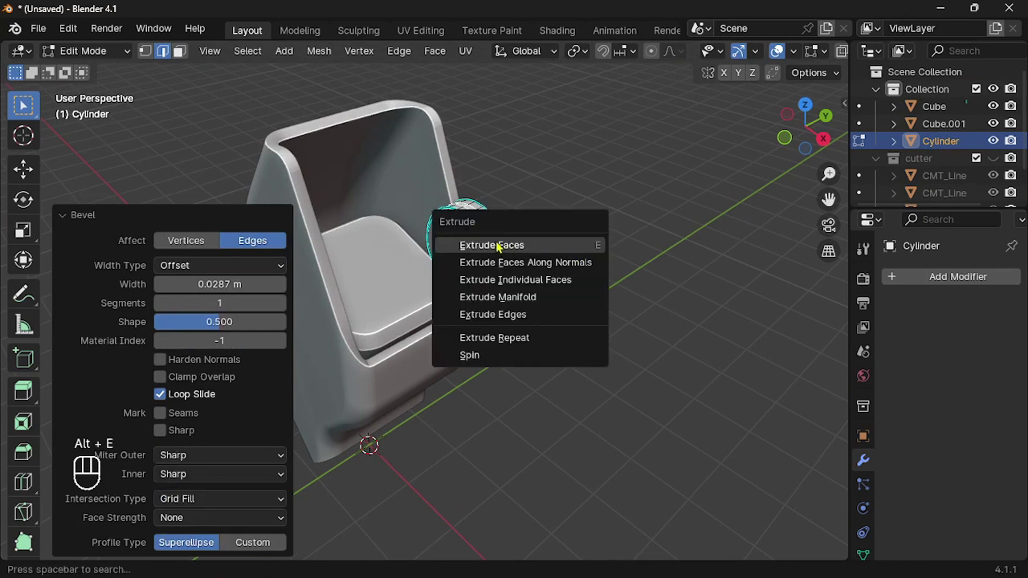
{"action": "left_click", "coordinate": [557, 262]}
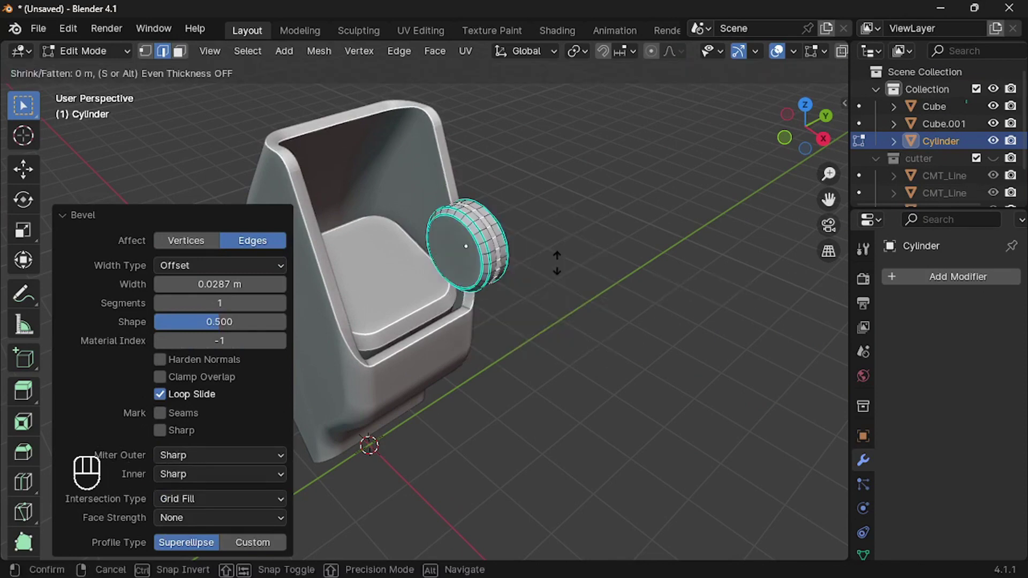
{"action": "left_click", "coordinate": [557, 265]}
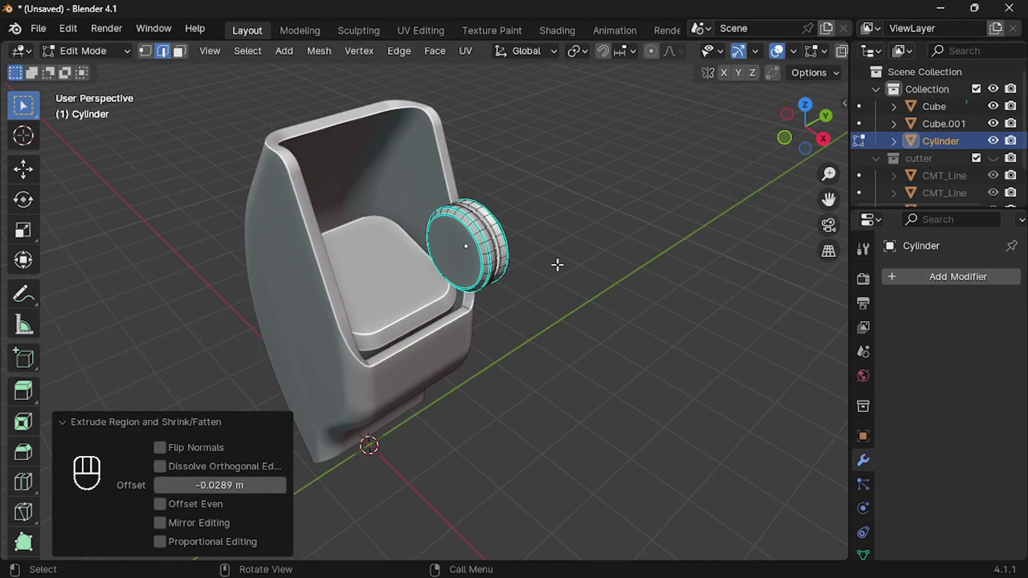
{"action": "scroll", "coordinate": [557, 265], "scroll_direction": "up", "scroll_amount": 5}
{"action": "scroll", "coordinate": [556, 264], "scroll_direction": "down", "scroll_amount": 3}
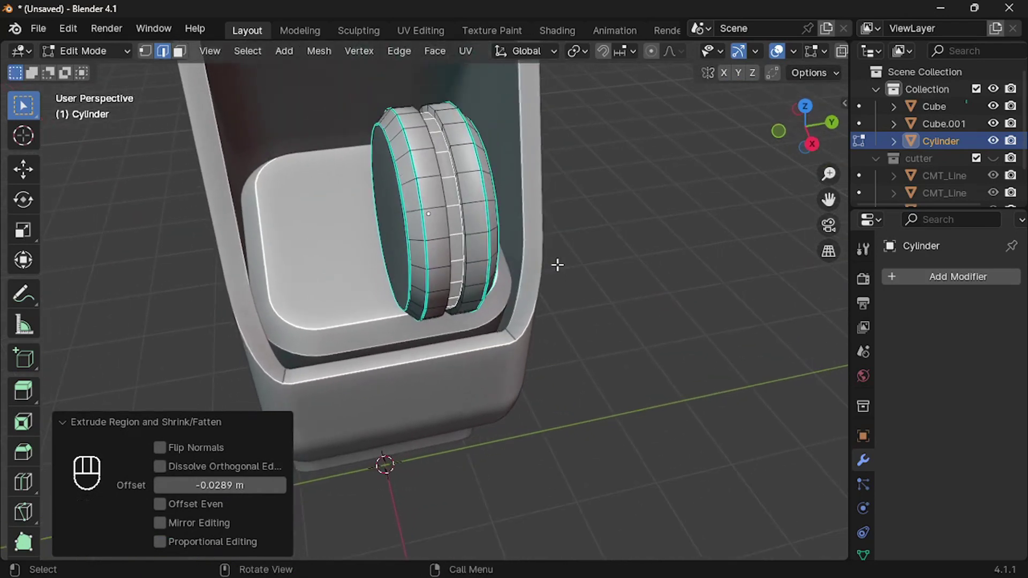
Step: Scale the recessed band along Y to 0.444 to narrow the groove
{"action": "key", "text": "s"}
{"action": "key", "text": "y"}
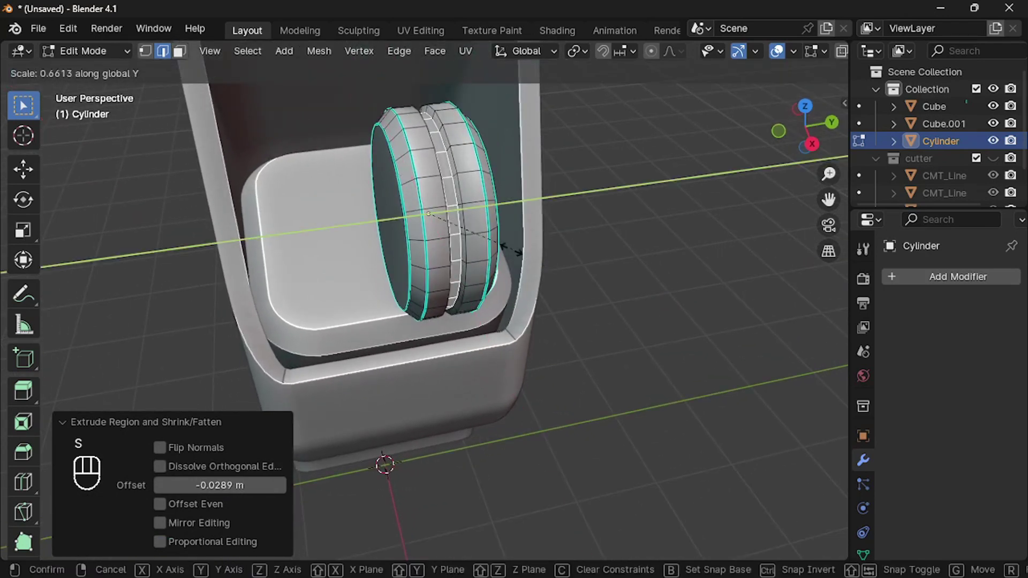
{"action": "left_click", "coordinate": [484, 238]}
{"action": "scroll", "coordinate": [484, 239], "scroll_direction": "down", "scroll_amount": 4}
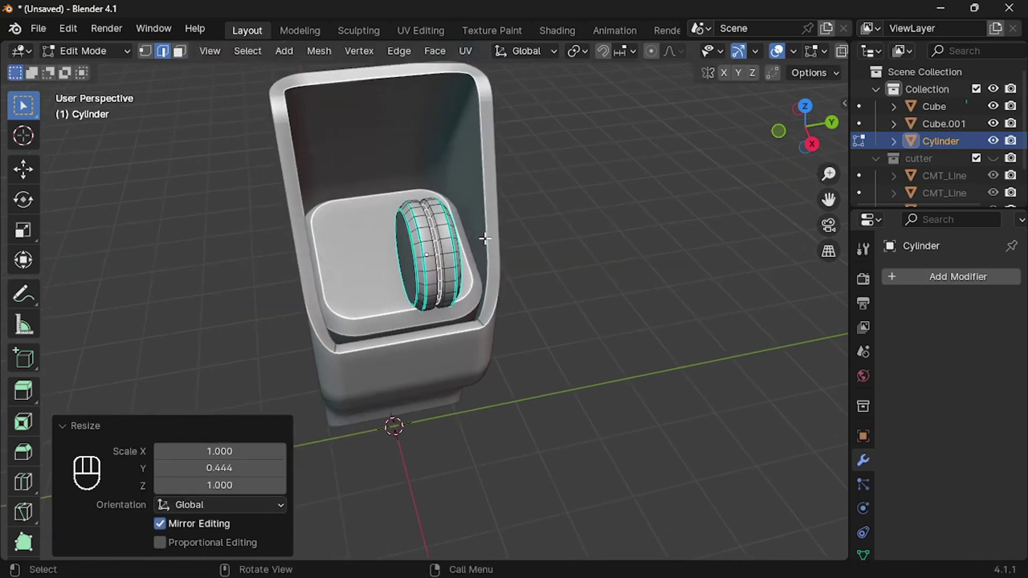
{"action": "middle_click_drag", "start_coordinate": [514, 230], "coordinate": [485, 240]}
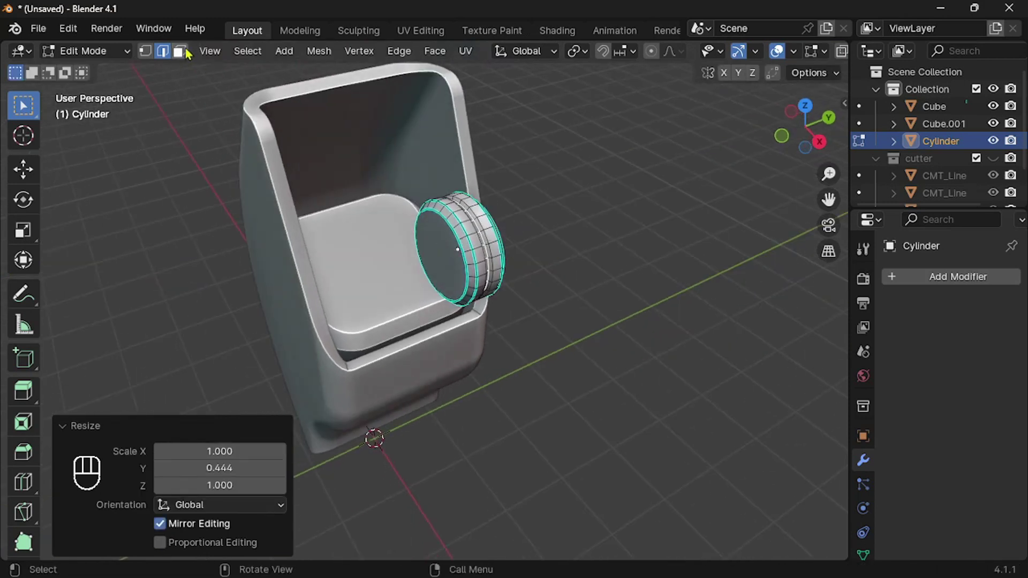
Step: In face mode, inset the front face, recess it along normals, and shrink it slightly
{"action": "left_click", "coordinate": [185, 51]}
{"action": "middle_click_drag", "start_coordinate": [448, 249], "coordinate": [520, 246]}
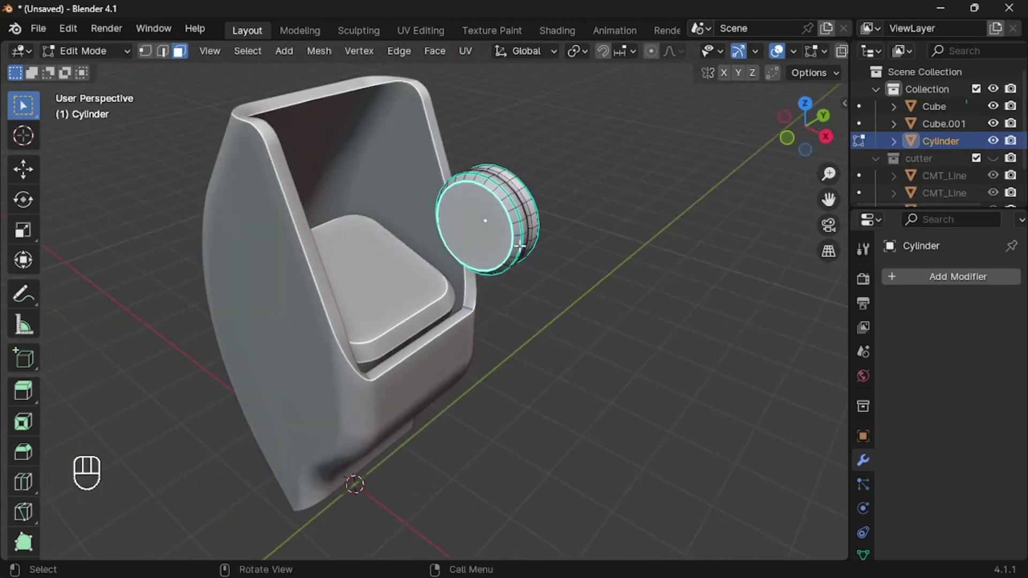
{"action": "key", "text": "i"}
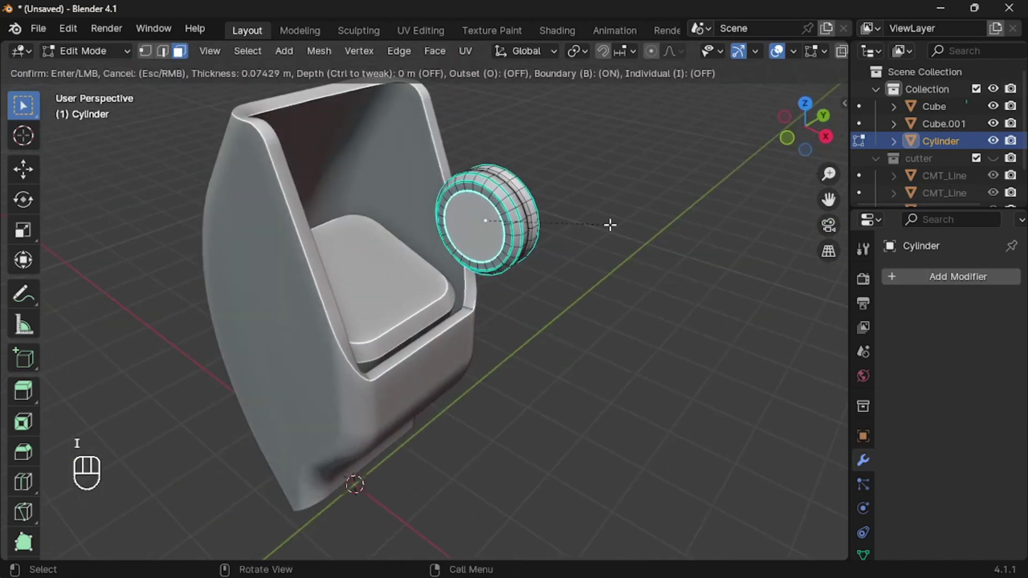
{"action": "left_click", "coordinate": [613, 225]}
{"action": "key", "text": "alt+e"}
{"action": "left_click", "coordinate": [613, 225]}
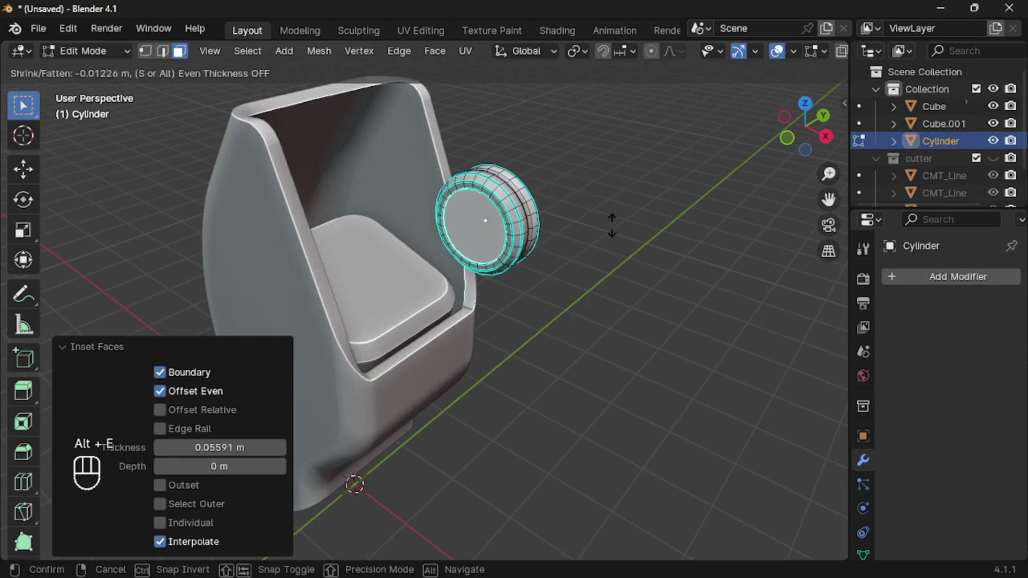
{"action": "left_click", "coordinate": [612, 227]}
{"action": "scroll", "coordinate": [612, 227], "scroll_direction": "up", "scroll_amount": 2}
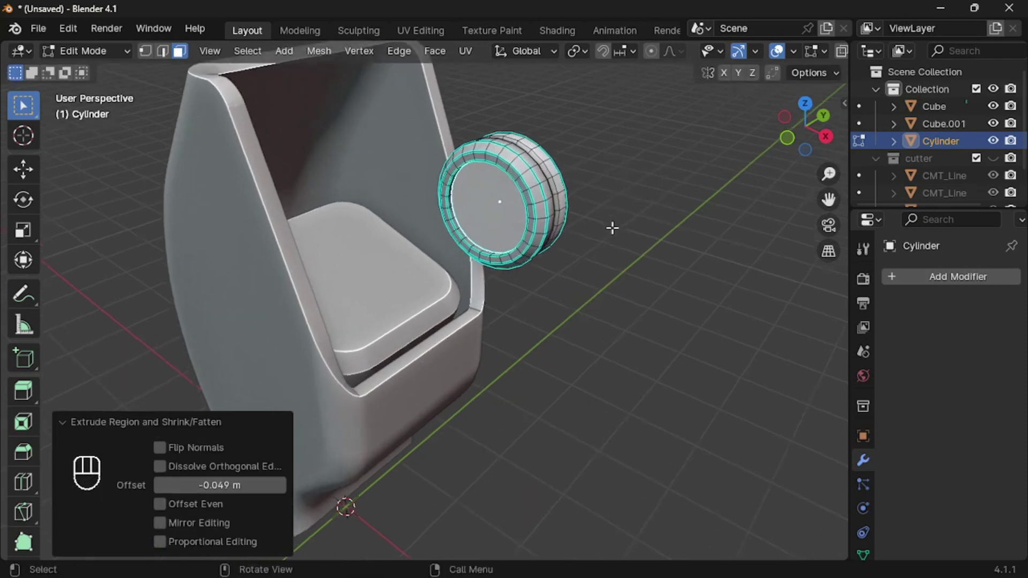
{"action": "key", "text": "s"}
{"action": "left_click", "coordinate": [666, 239]}
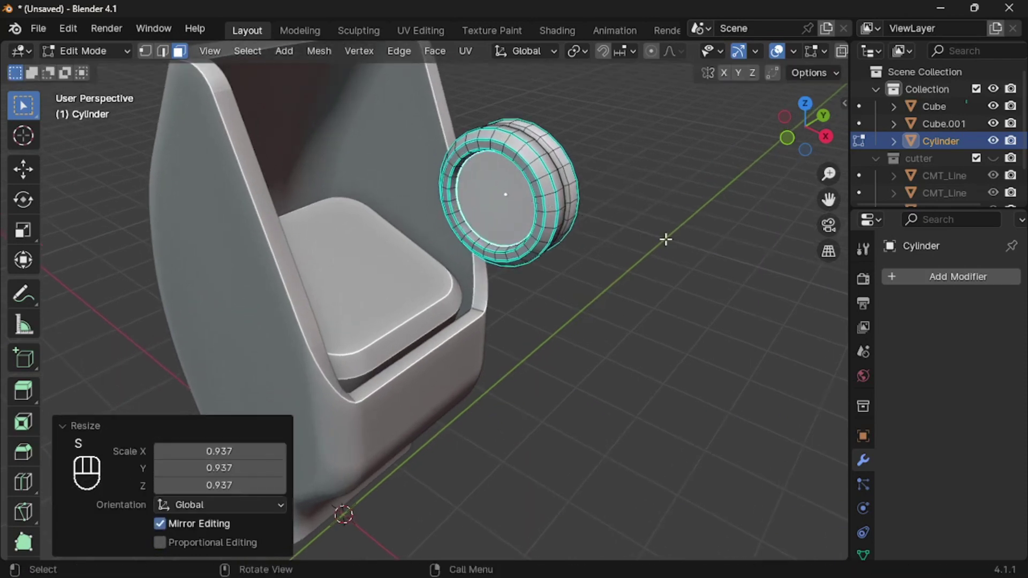
Step: Inset the inner face again, raise it outward, and bevel its edges 0.0177 m with three segments
{"action": "key", "text": "i"}
{"action": "left_click", "coordinate": [665, 238]}
{"action": "key", "text": "e"}
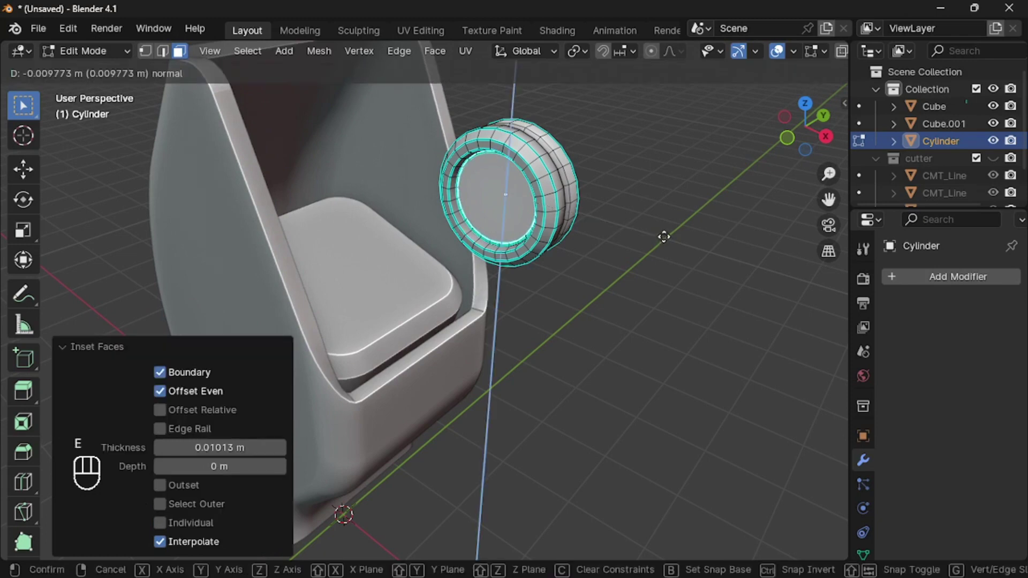
{"action": "key", "text": "ctrl+z"}
{"action": "key", "text": "alt+e"}
{"action": "left_click", "coordinate": [663, 237]}
{"action": "left_click", "coordinate": [664, 230]}
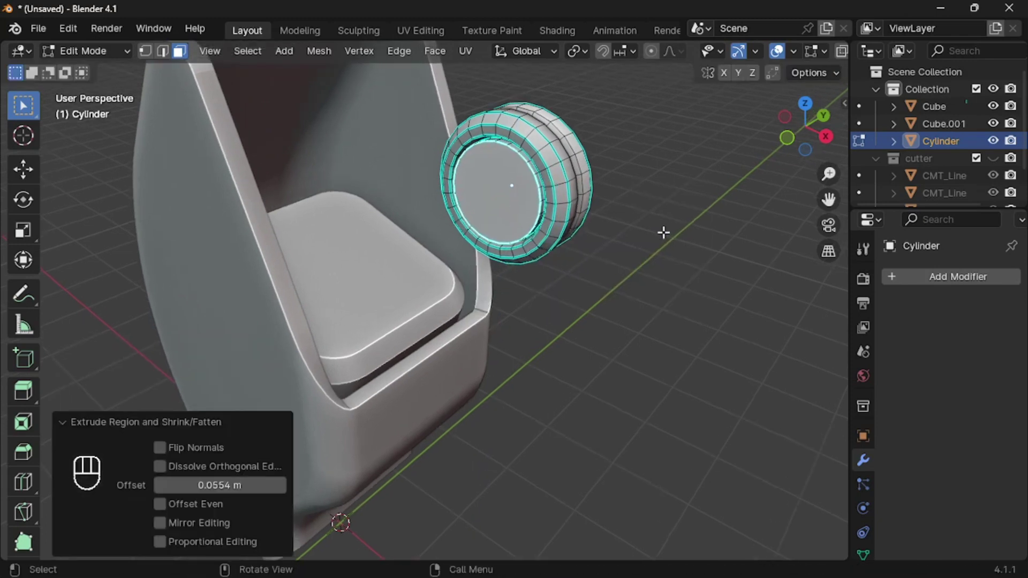
{"action": "key", "text": "ctrl+b"}
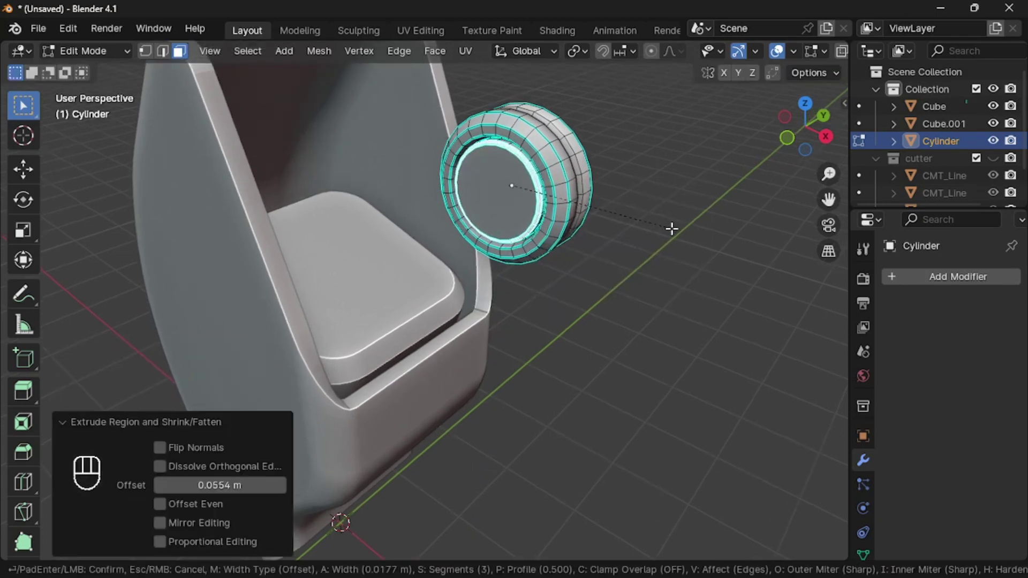
{"action": "left_click", "coordinate": [672, 230]}
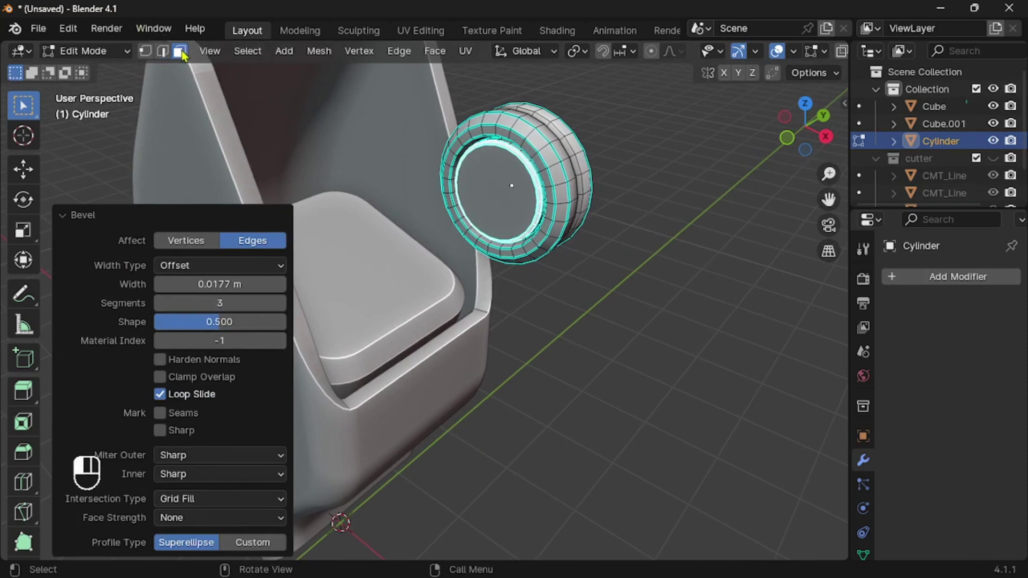
Step: Inset the cap face, sink and shrink it into a small hole, and bevel its edge
{"action": "left_click", "coordinate": [181, 53]}
{"action": "key", "text": "i"}
{"action": "left_click", "coordinate": [565, 191]}
{"action": "key", "text": "alt+e"}
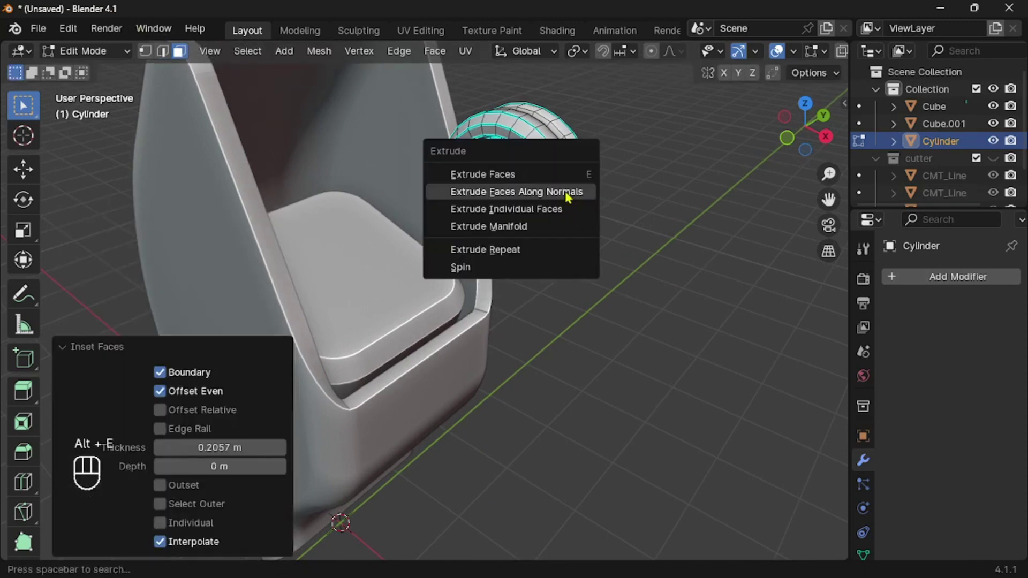
{"action": "left_click", "coordinate": [567, 191]}
{"action": "left_click", "coordinate": [564, 195]}
{"action": "key", "text": "s"}
{"action": "left_click", "coordinate": [547, 196]}
{"action": "key", "text": "ctrl+b"}
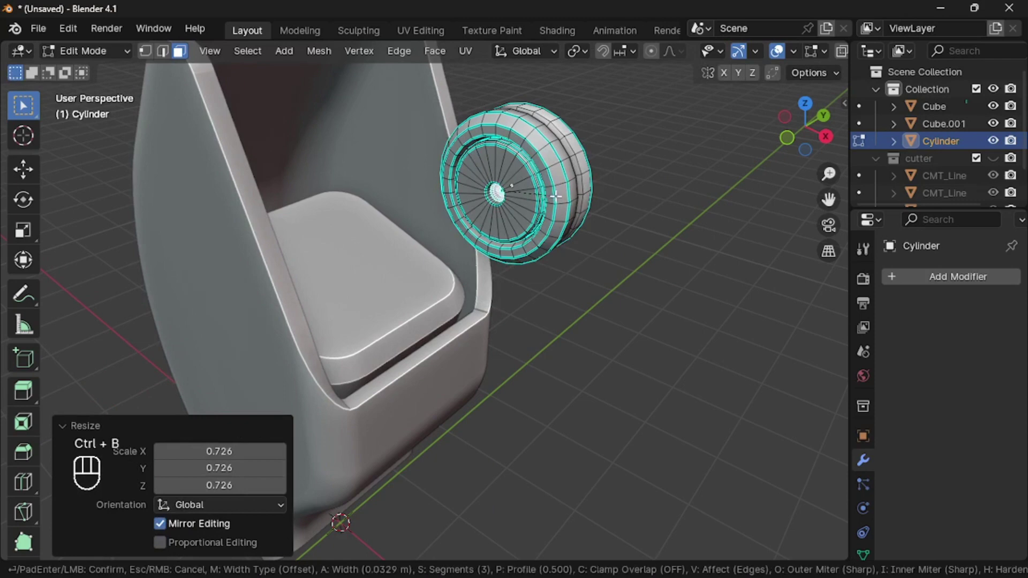
{"action": "left_click", "coordinate": [551, 196]}
Step: Bevel the hole's rim loop and return to Object Mode
{"action": "scroll", "coordinate": [553, 195], "scroll_direction": "up", "scroll_amount": 8}
{"action": "left_click", "coordinate": [392, 213], "text": "alt"}
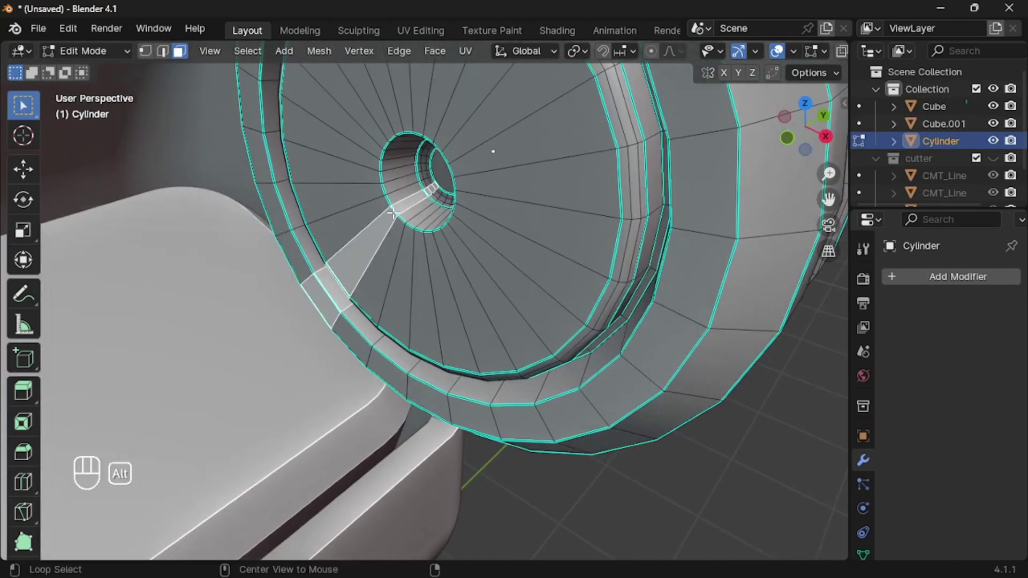
{"action": "left_click", "coordinate": [388, 203], "text": "alt"}
{"action": "key", "text": "ctrl+b"}
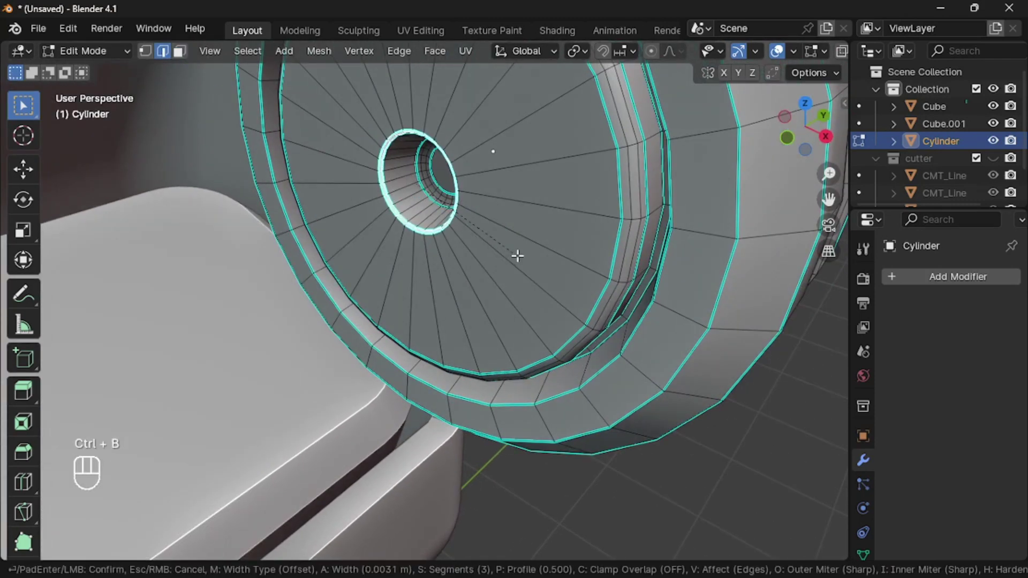
{"action": "left_click", "coordinate": [524, 254]}
{"action": "key", "text": "Tab"}
{"action": "scroll", "coordinate": [524, 259], "scroll_direction": "down", "scroll_amount": 10}
{"action": "middle_click_drag", "start_coordinate": [526, 259], "coordinate": [579, 347]}
Step: Leave Edit Mode on Cylinder.002 and deselect everything to inspect the roller assembly
{"action": "scroll", "coordinate": [580, 347], "scroll_direction": "down", "scroll_amount": 2}
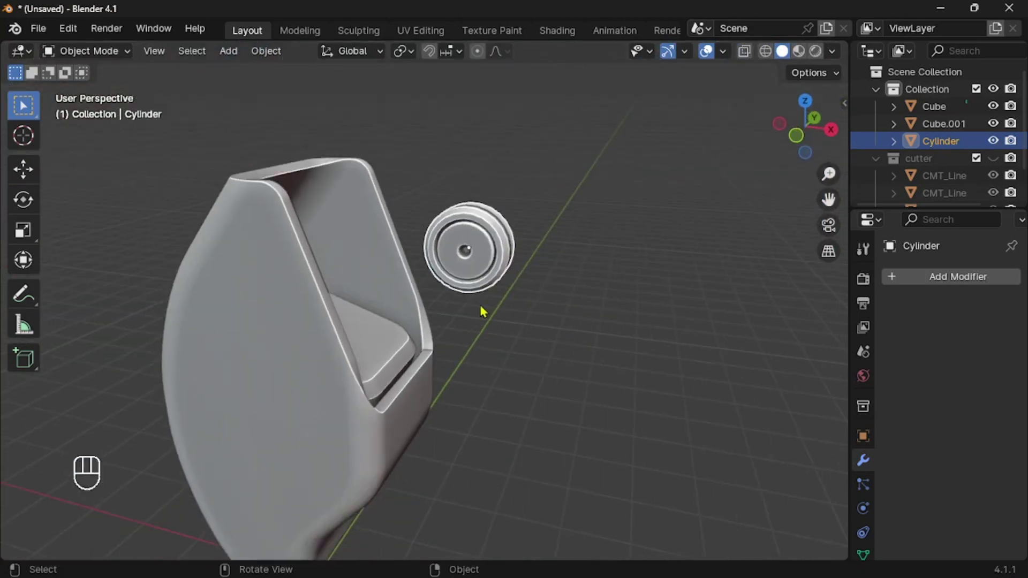
{"action": "middle_click_drag", "start_coordinate": [484, 313], "coordinate": [496, 286]}
{"action": "scroll", "coordinate": [483, 312], "scroll_direction": "up", "scroll_amount": 3}
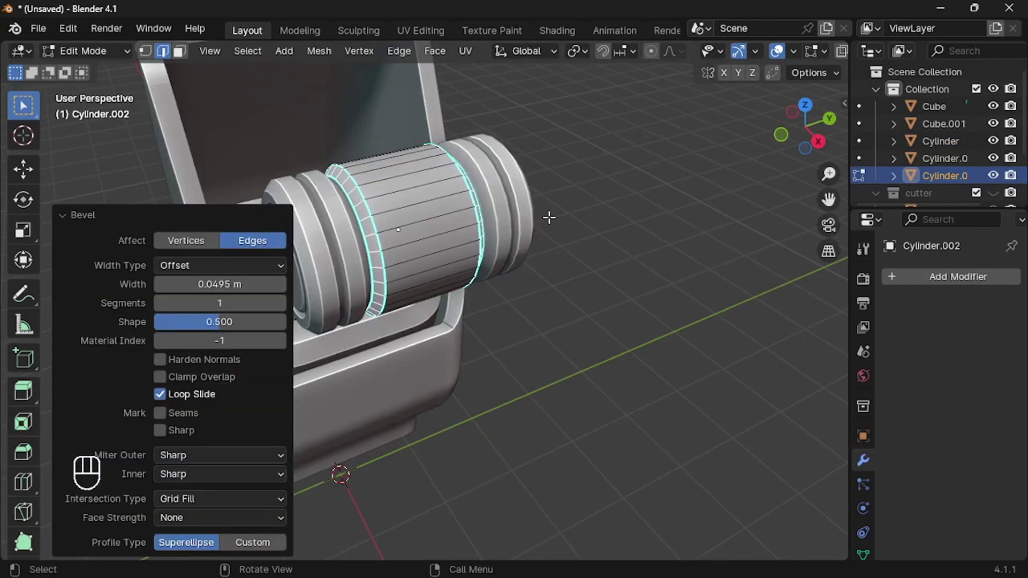
{"action": "middle_click_drag", "start_coordinate": [477, 219], "coordinate": [478, 222]}
{"action": "key", "text": "Tab"}
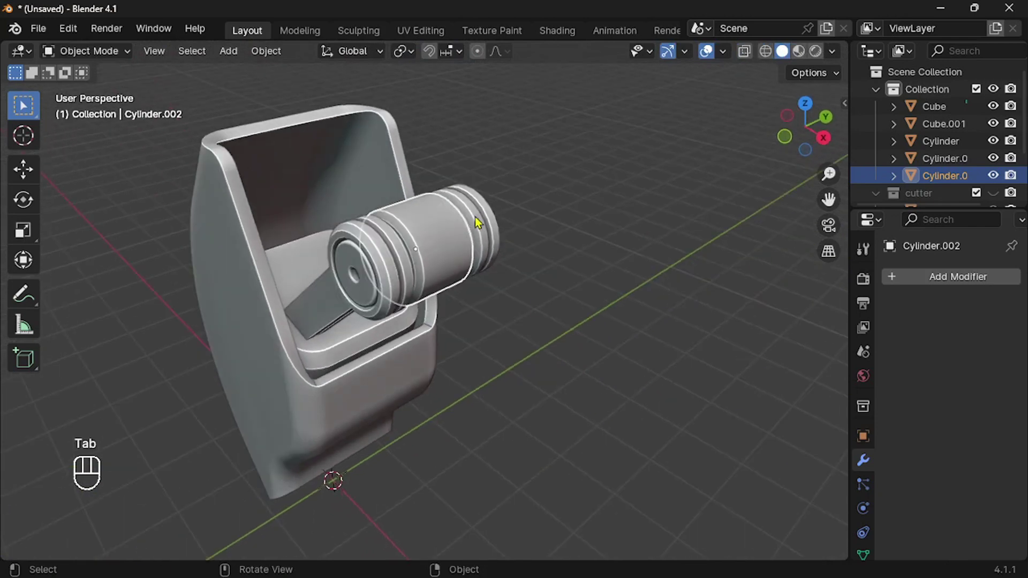
{"action": "left_click", "coordinate": [535, 309]}
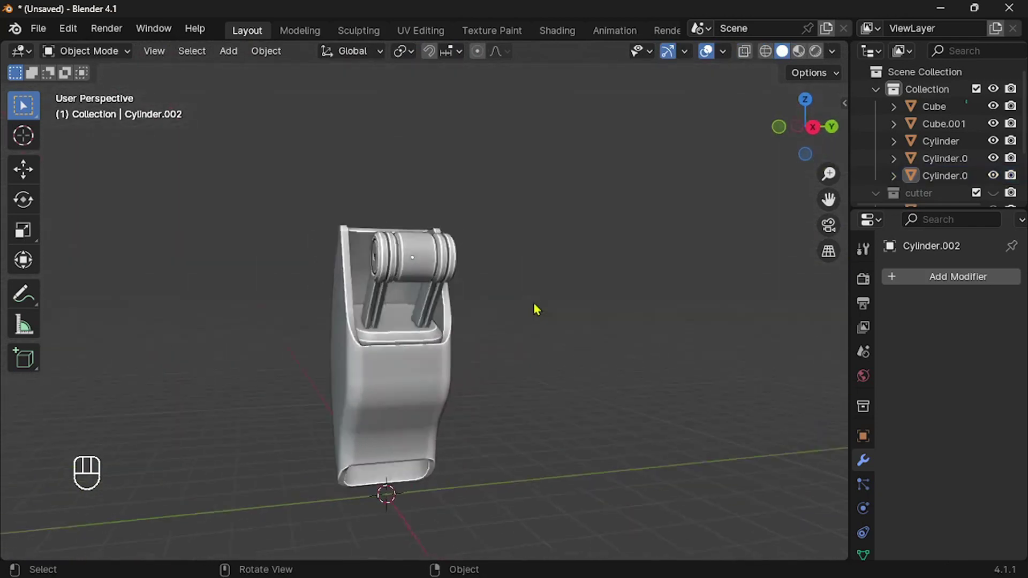